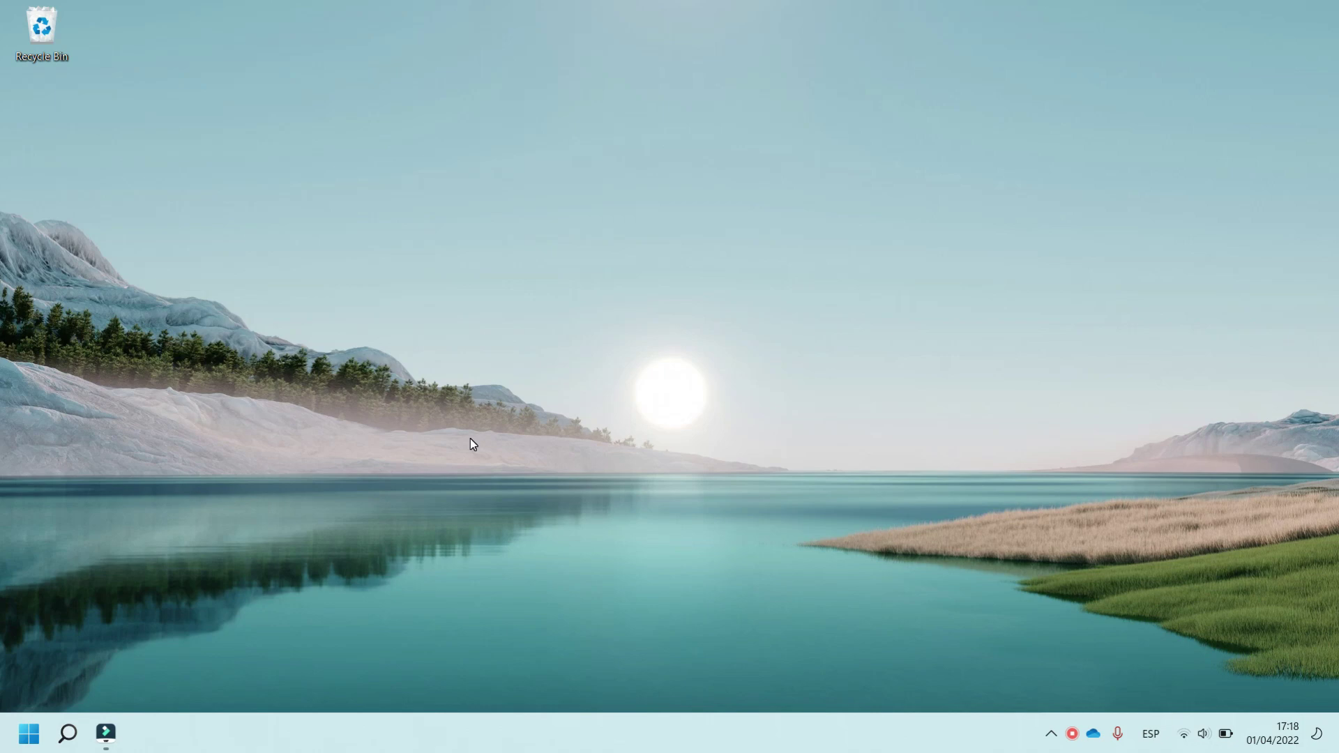
In File Explorer, browse to Documents > 01_Mailings > 02_Envelopes > 01_Basic
key("super+e")
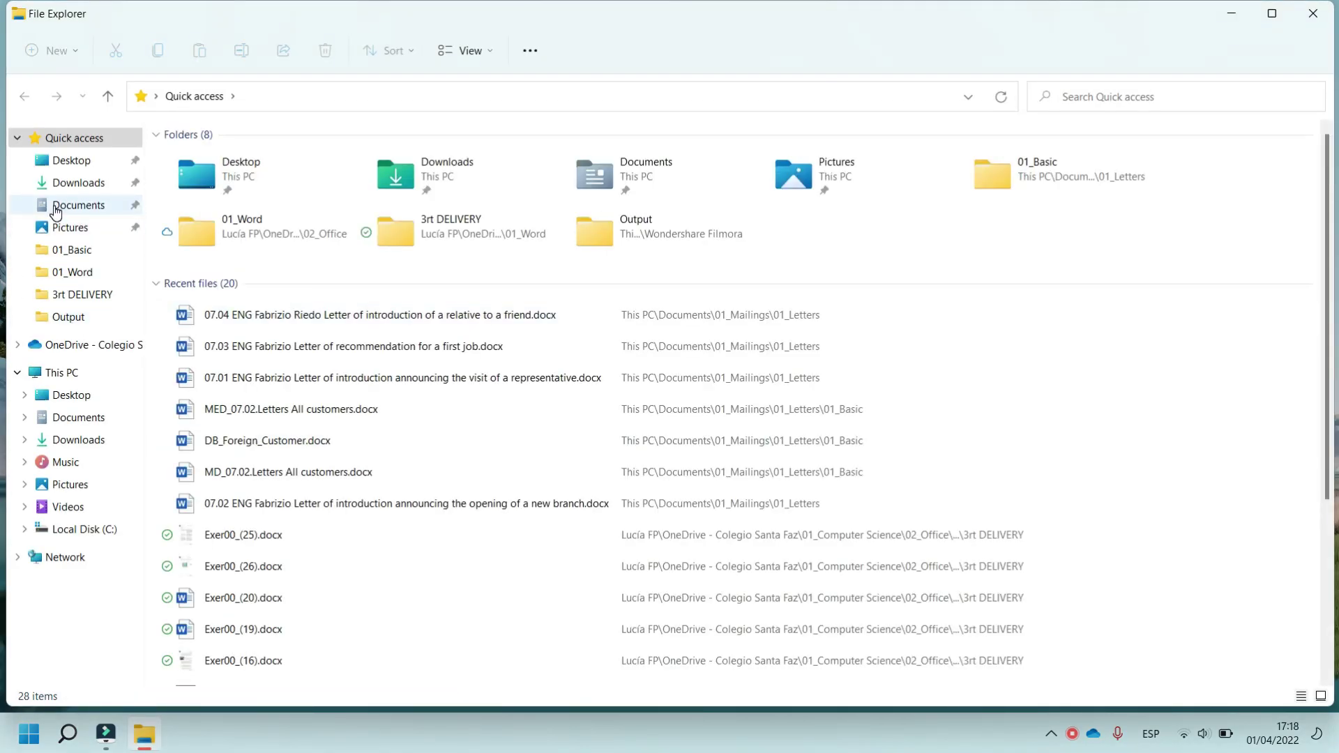
left_click(56, 207)
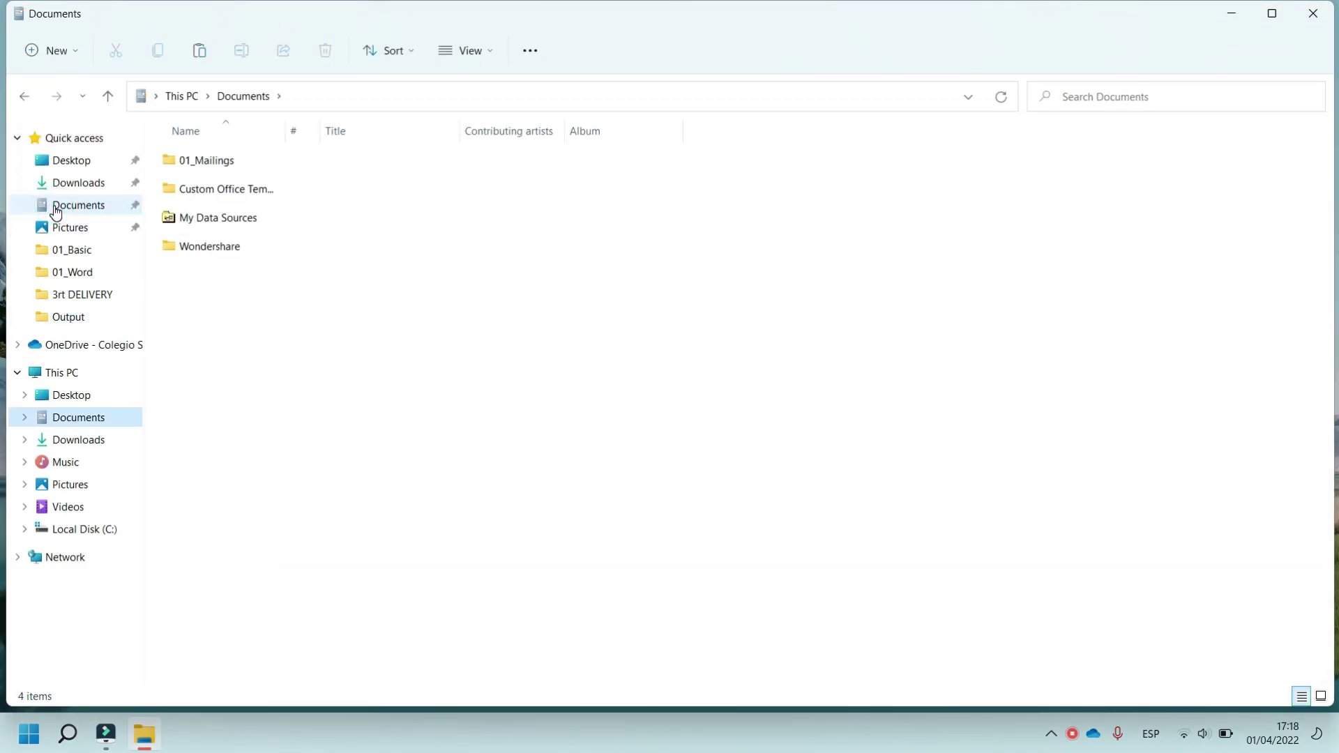
left_click(239, 170)
double_click(239, 171)
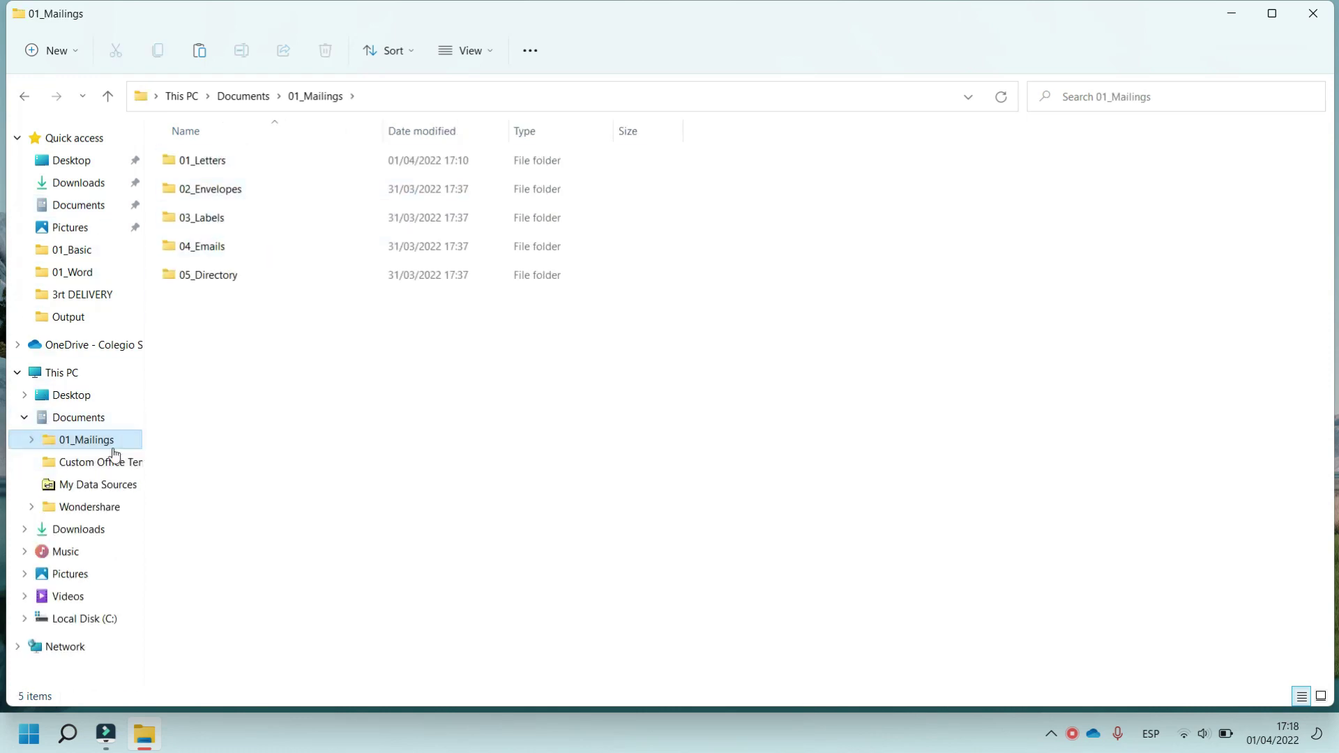
left_click(31, 440)
scroll(56, 418, "down", 1)
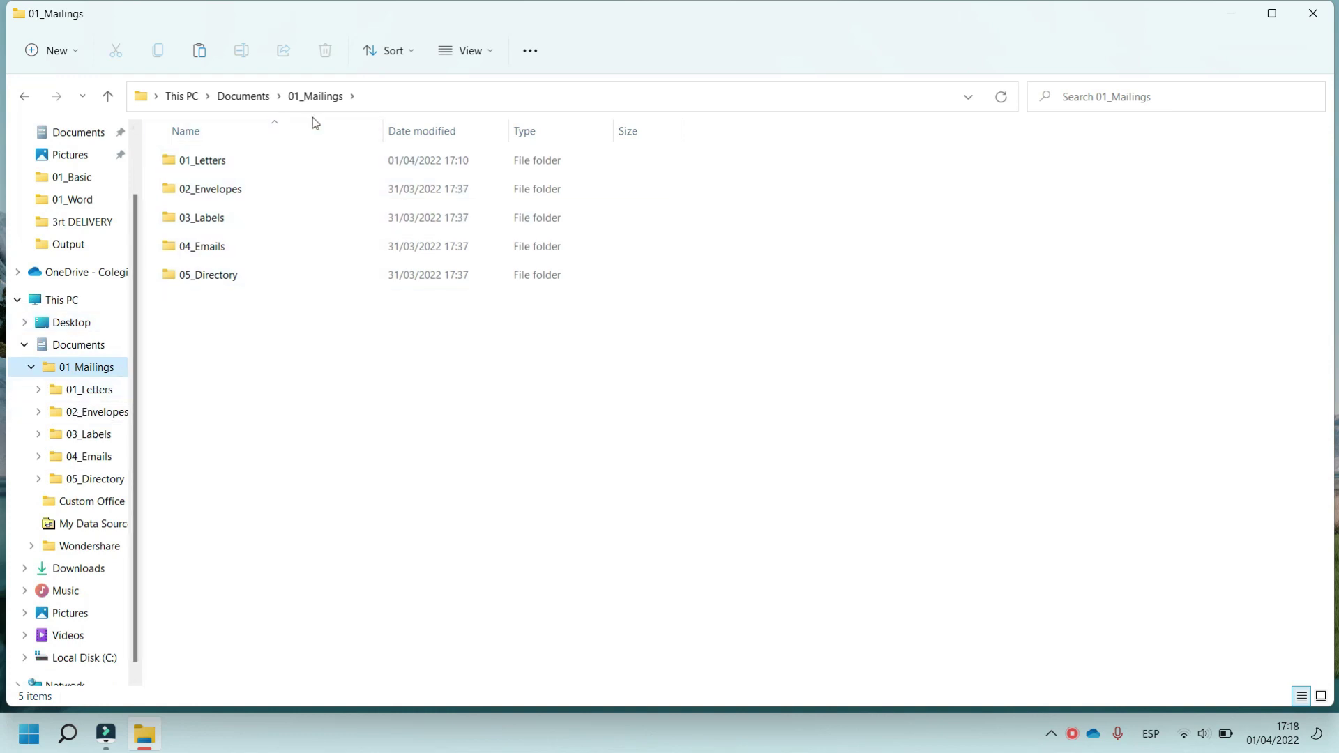
double_click(217, 190)
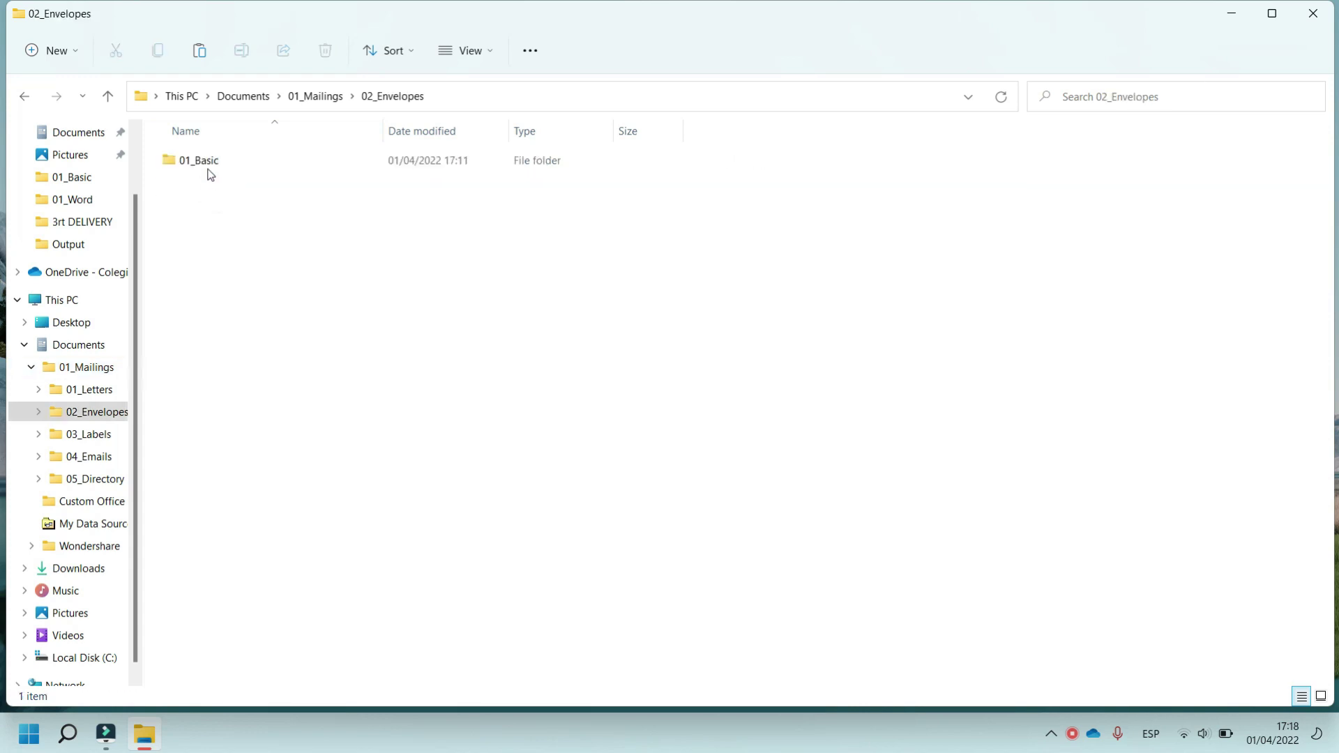
double_click(215, 163)
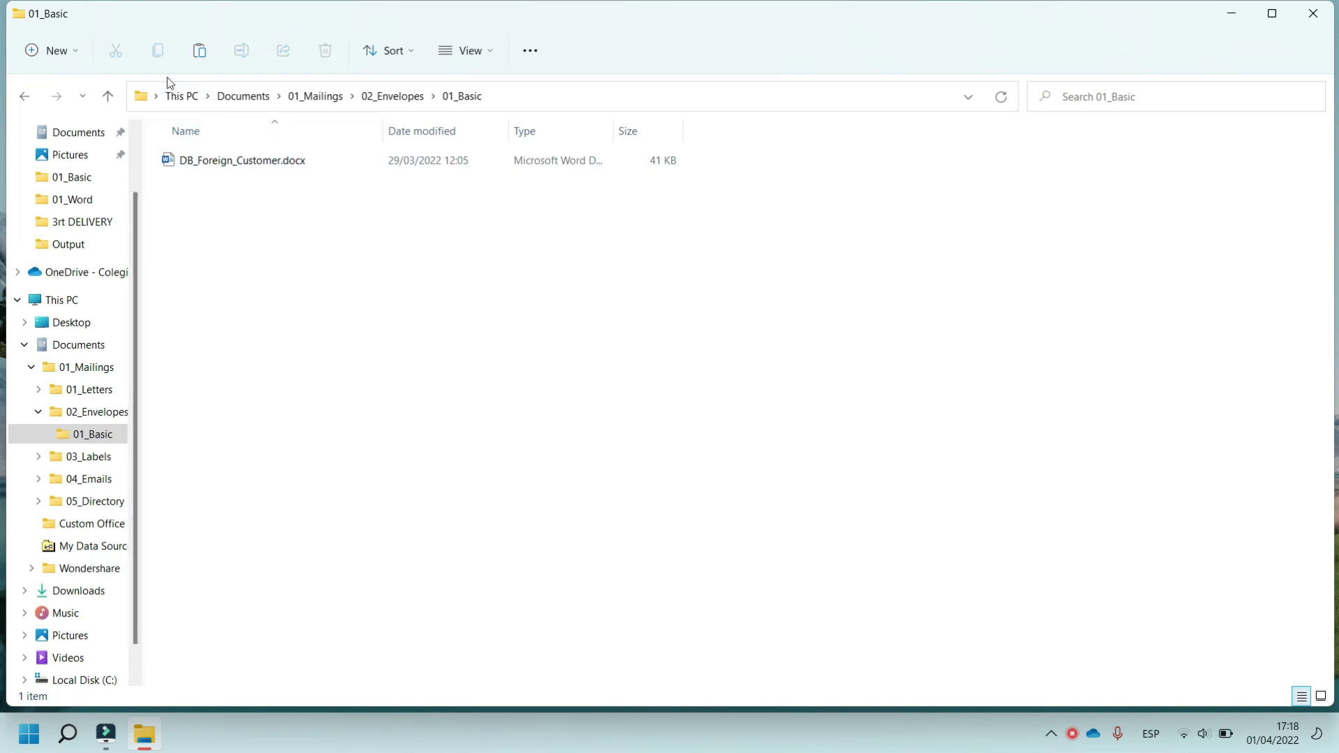
Check the customer table in DB_Foreign_Customer.docx, close it, and start Word again
double_click(204, 160)
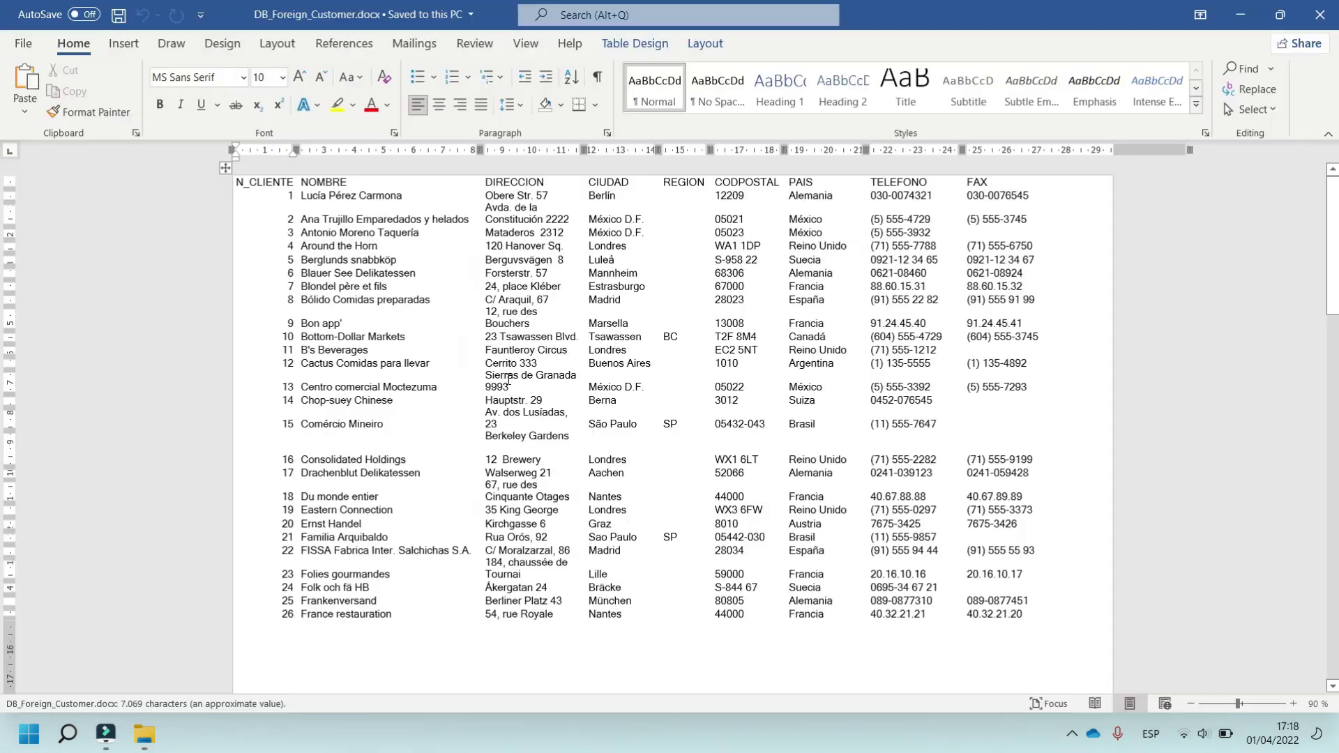
left_click_drag(411, 197, 304, 198)
left_click(1320, 15)
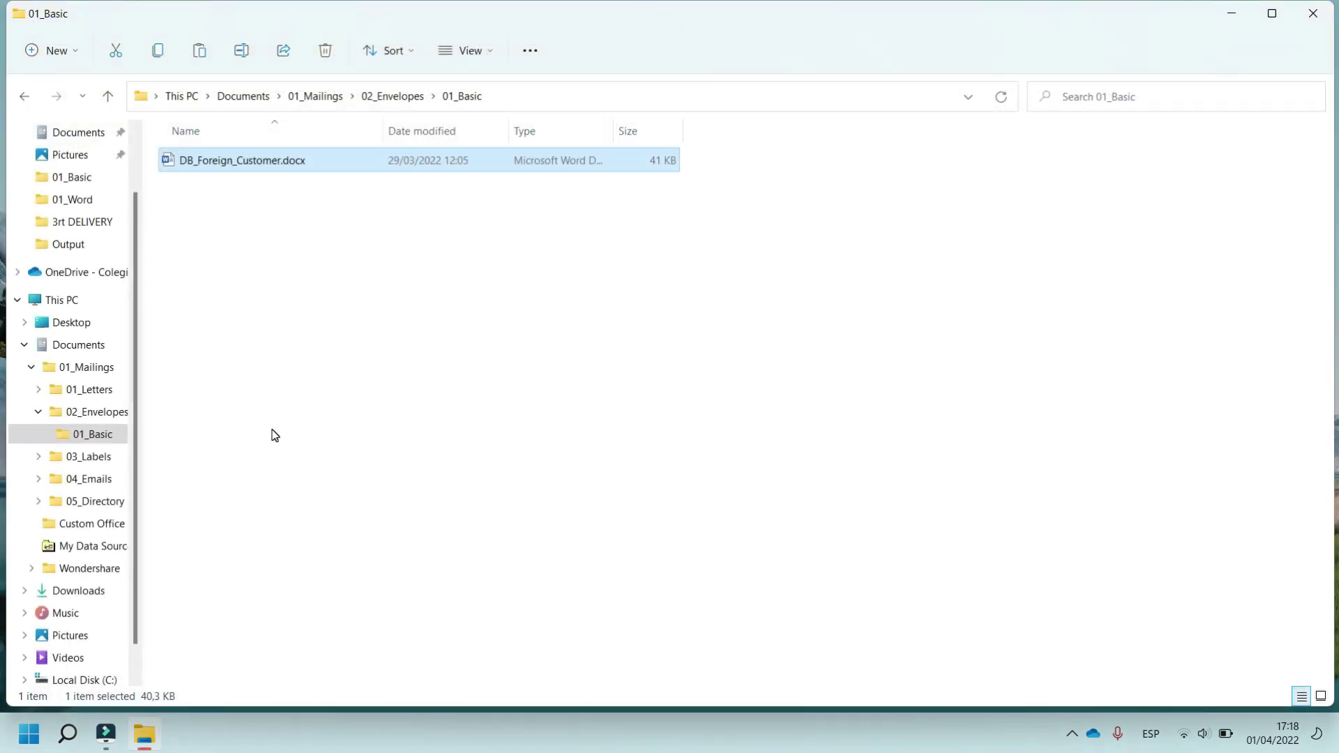
key("super")
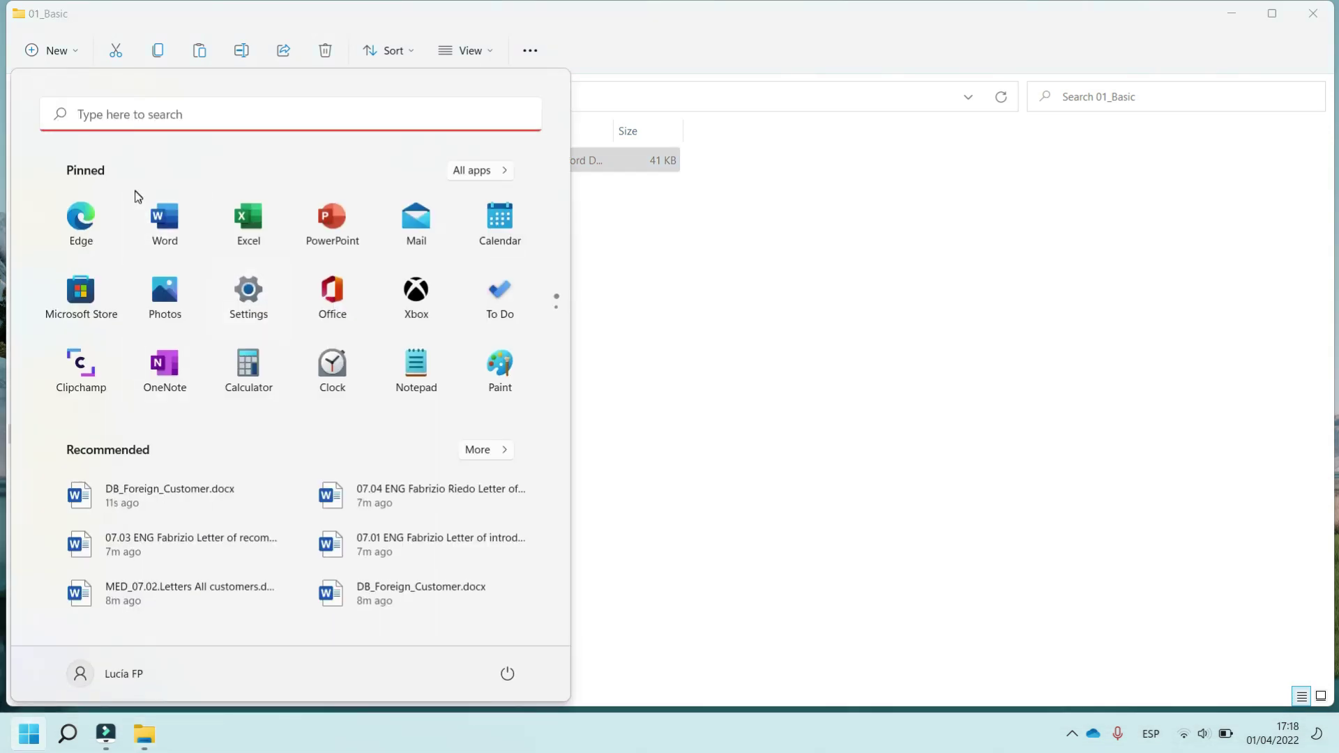
key("Escape")
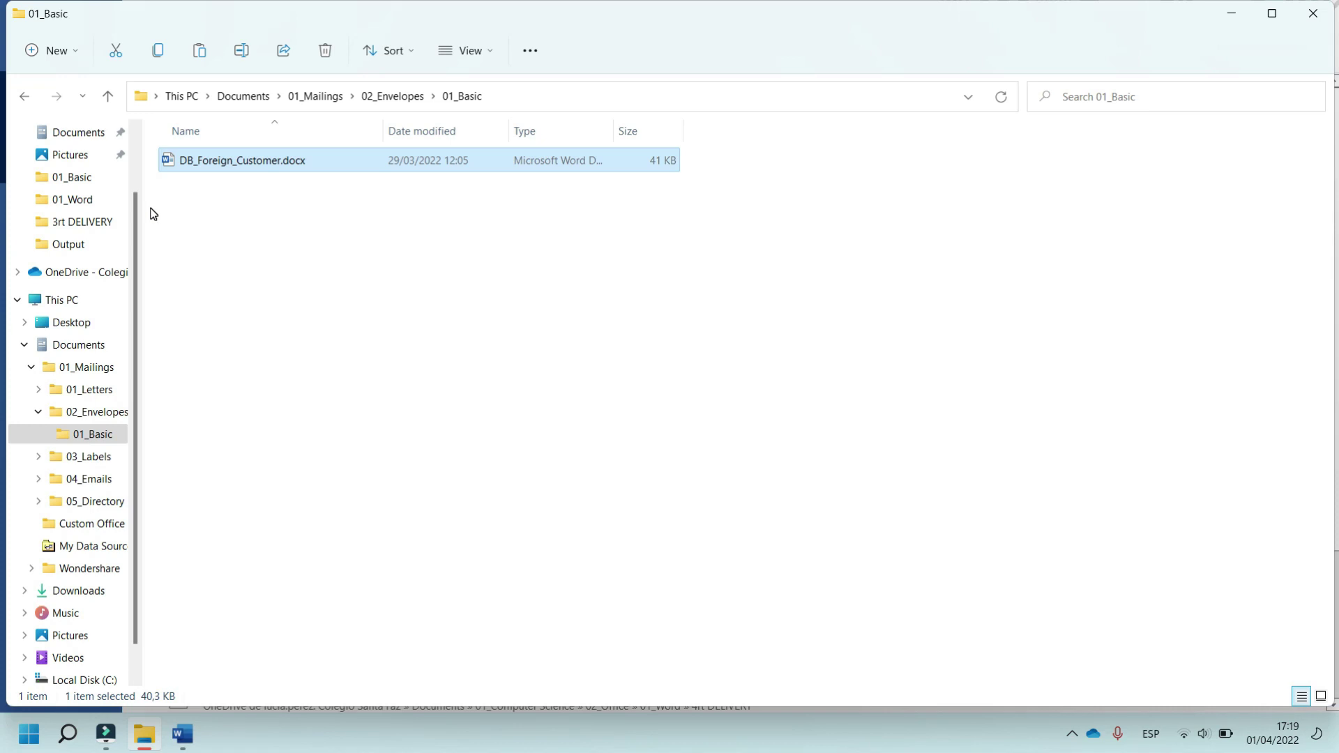
Create a blank document and show the Start Mail Merge document types from Mailings
left_click(182, 734)
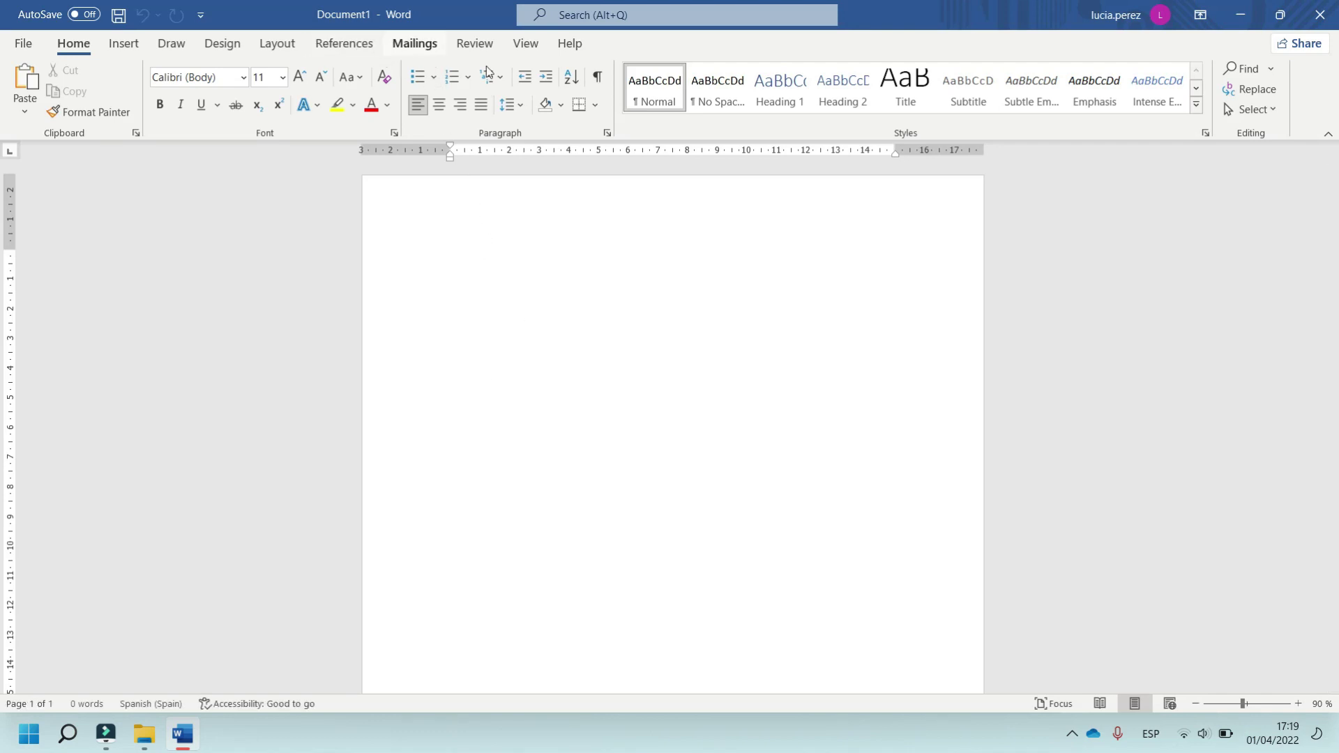
left_click(422, 44)
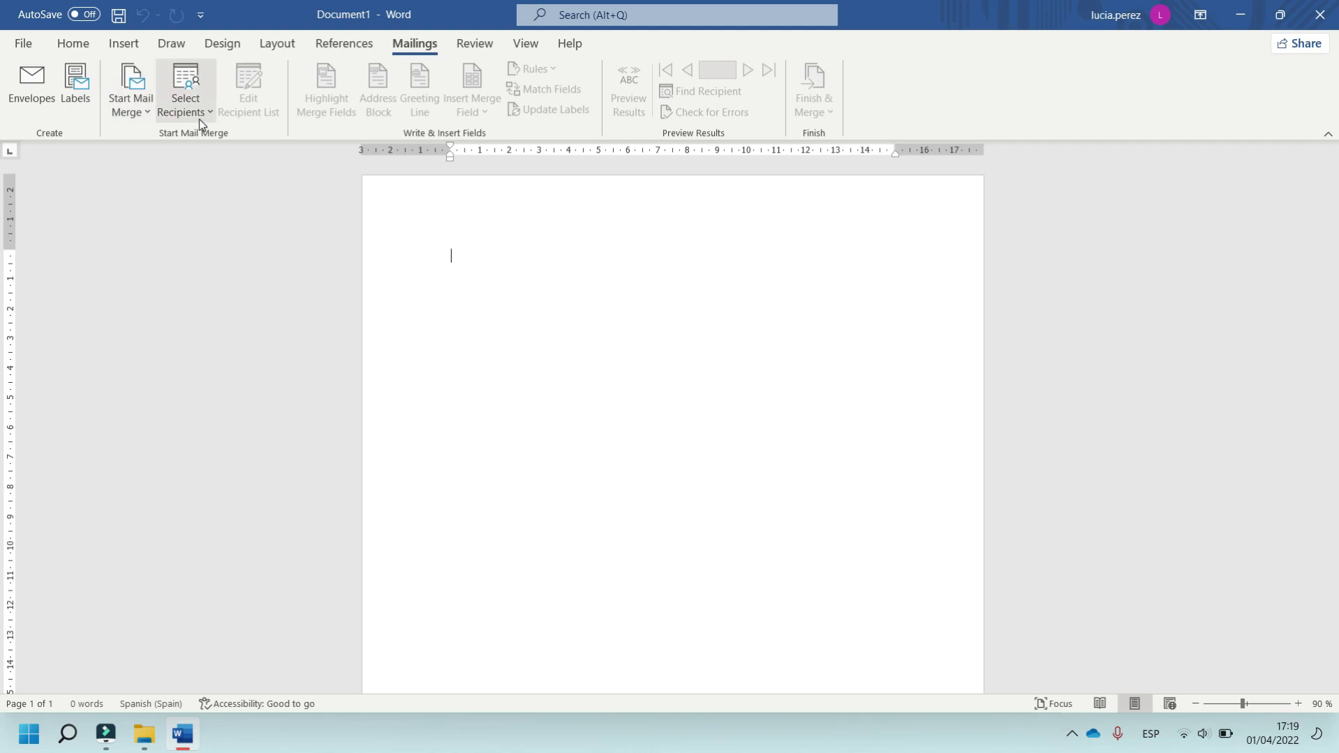
left_click(147, 114)
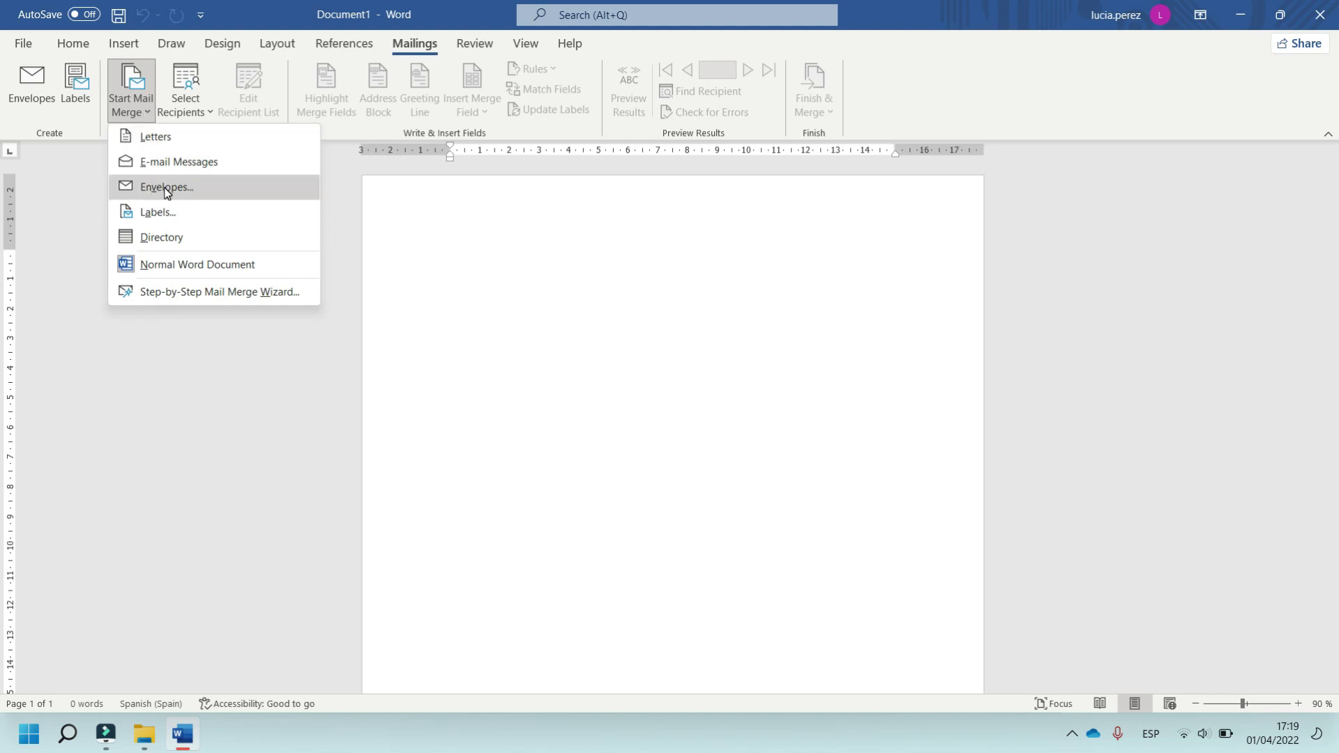
Make the document an envelope merge using Size 10 (4 1/8 x 9 1/2 in)
left_click(152, 186)
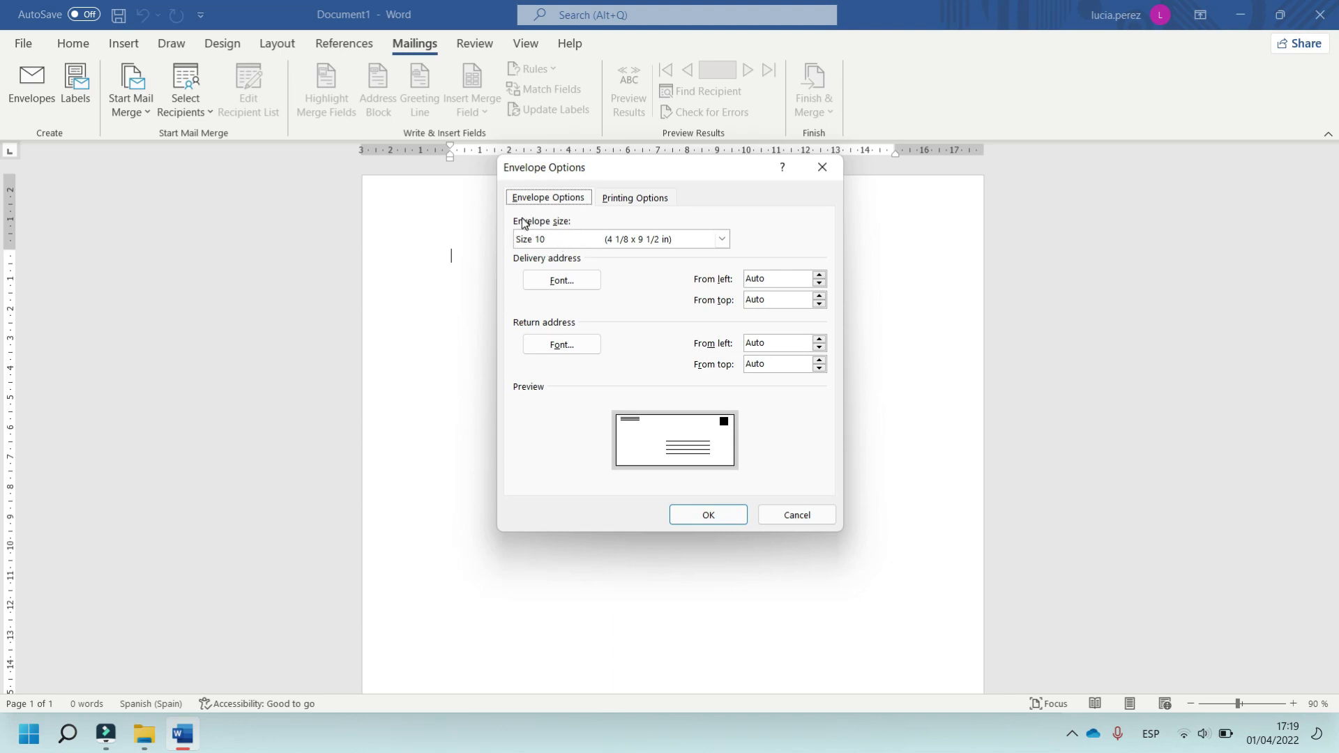
left_click(723, 241)
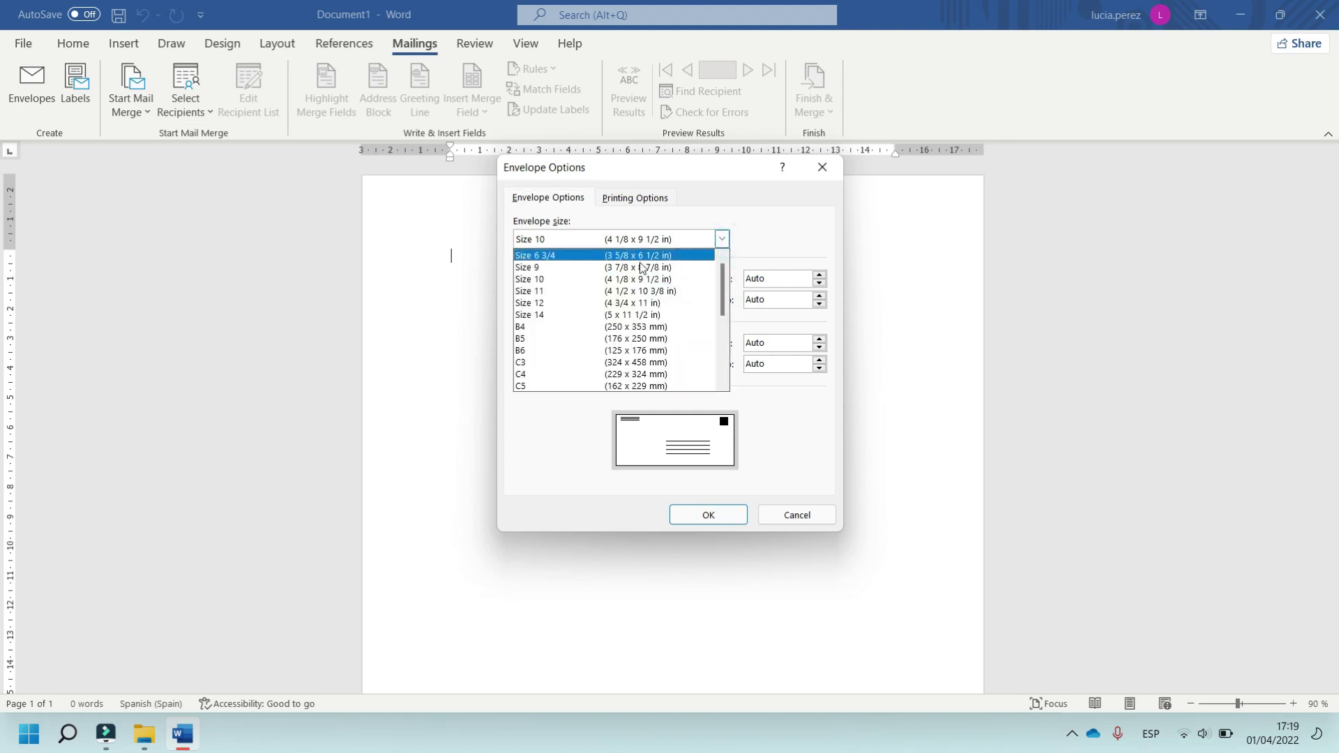
left_click(569, 280)
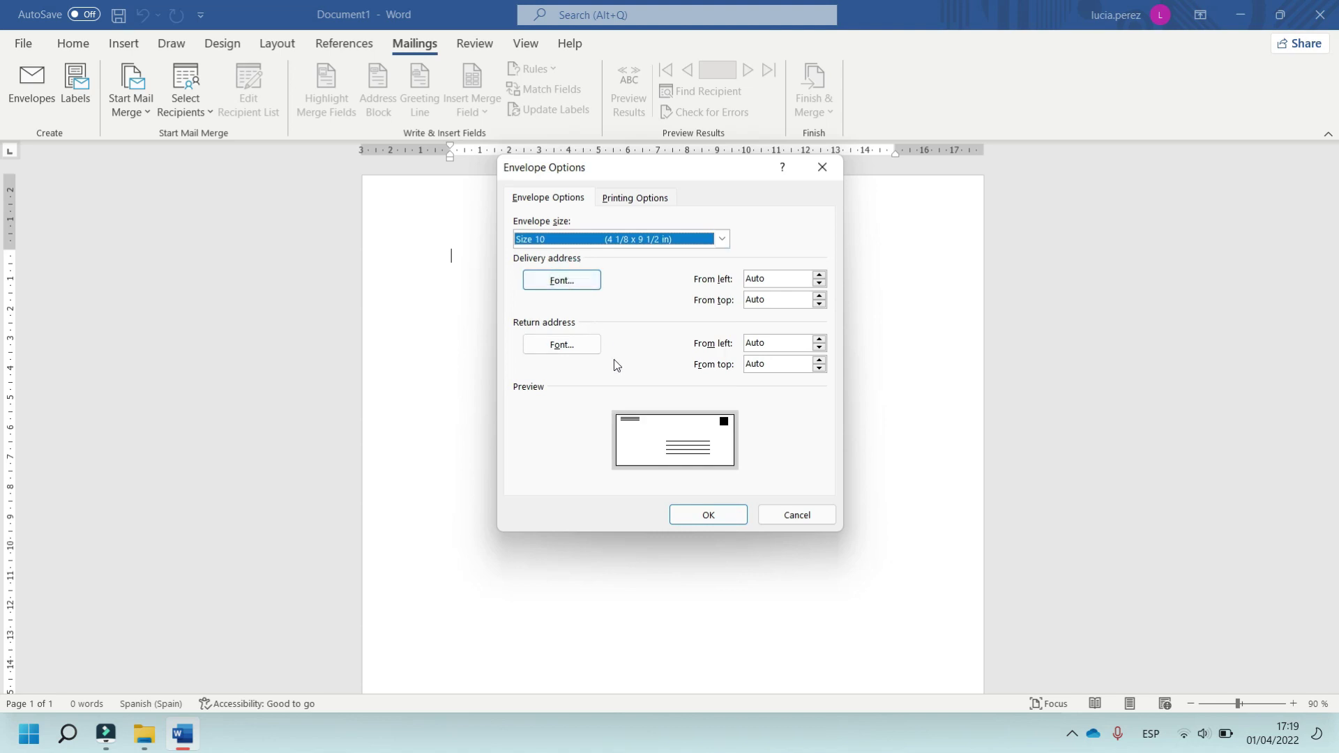
left_click(705, 514)
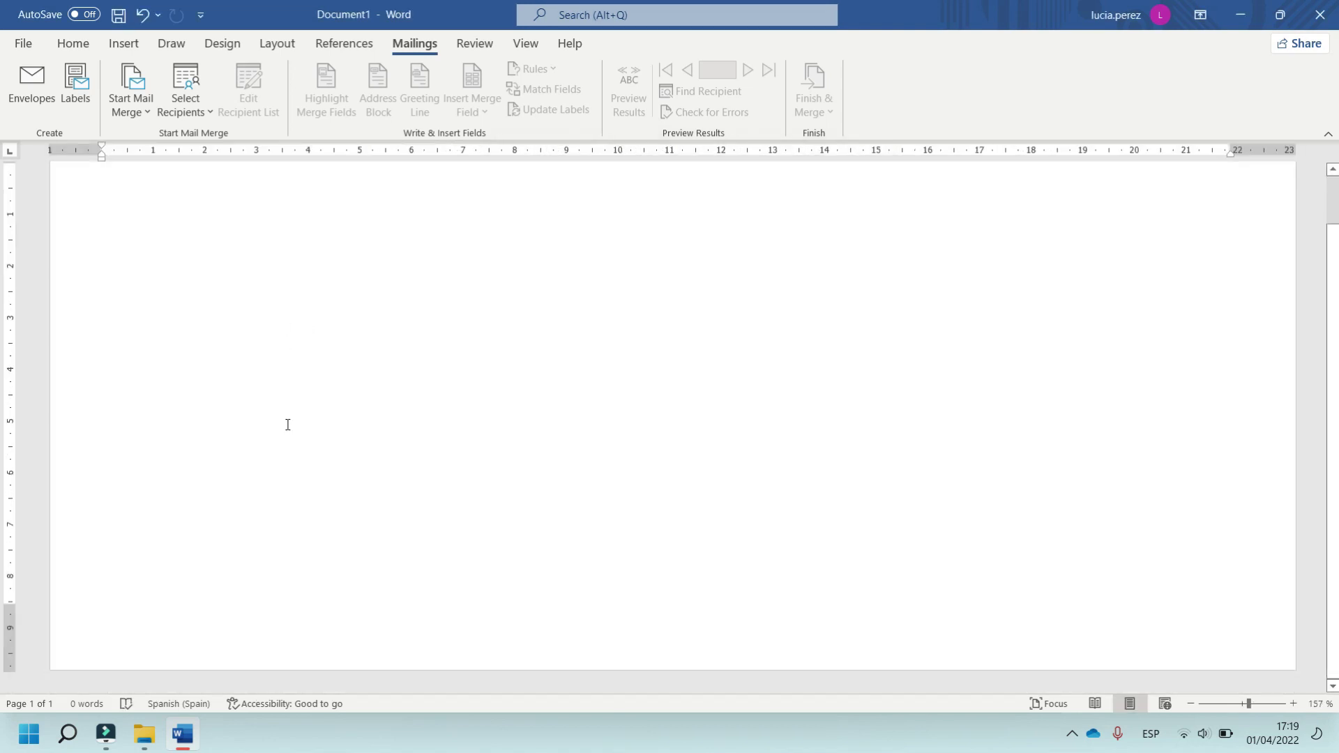
Turn on Show text boundaries in Word's Advanced options
left_click(24, 44)
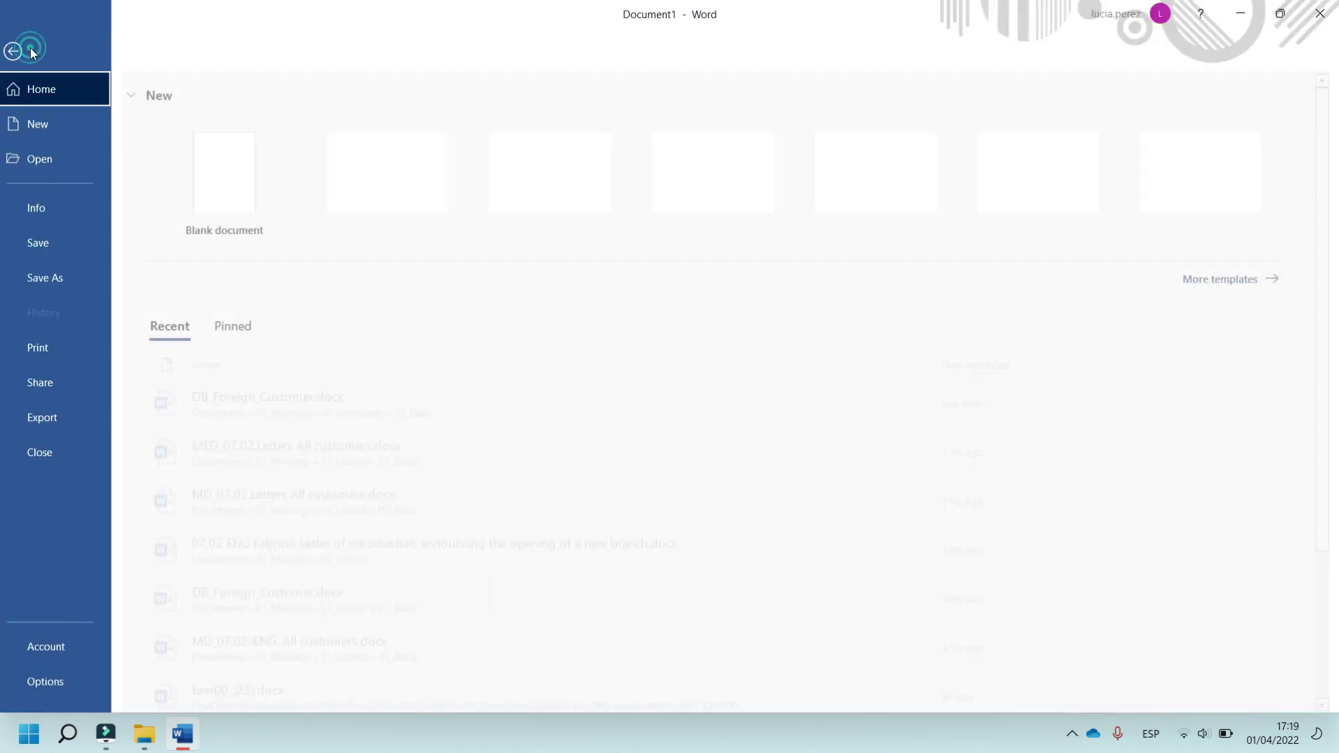
left_click(40, 681)
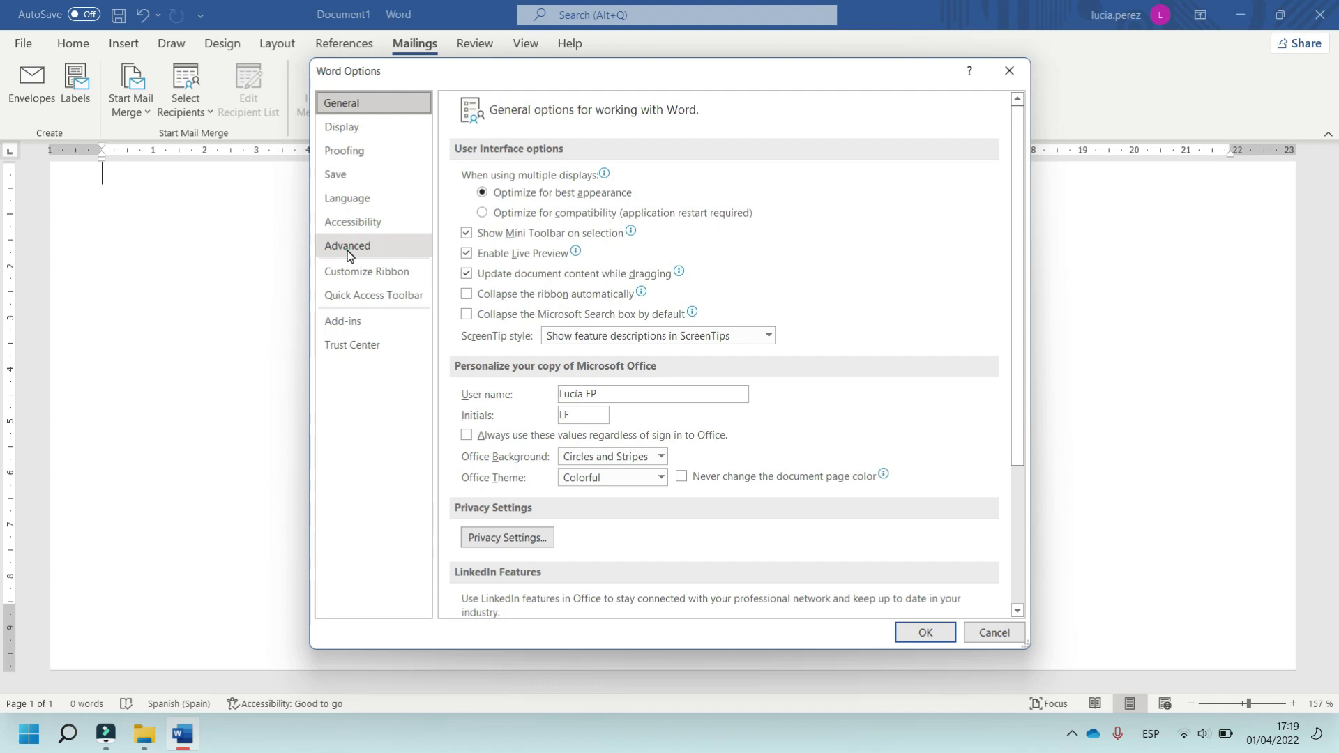
left_click(347, 250)
scroll(532, 401, "down", 3)
scroll(533, 401, "down", 8)
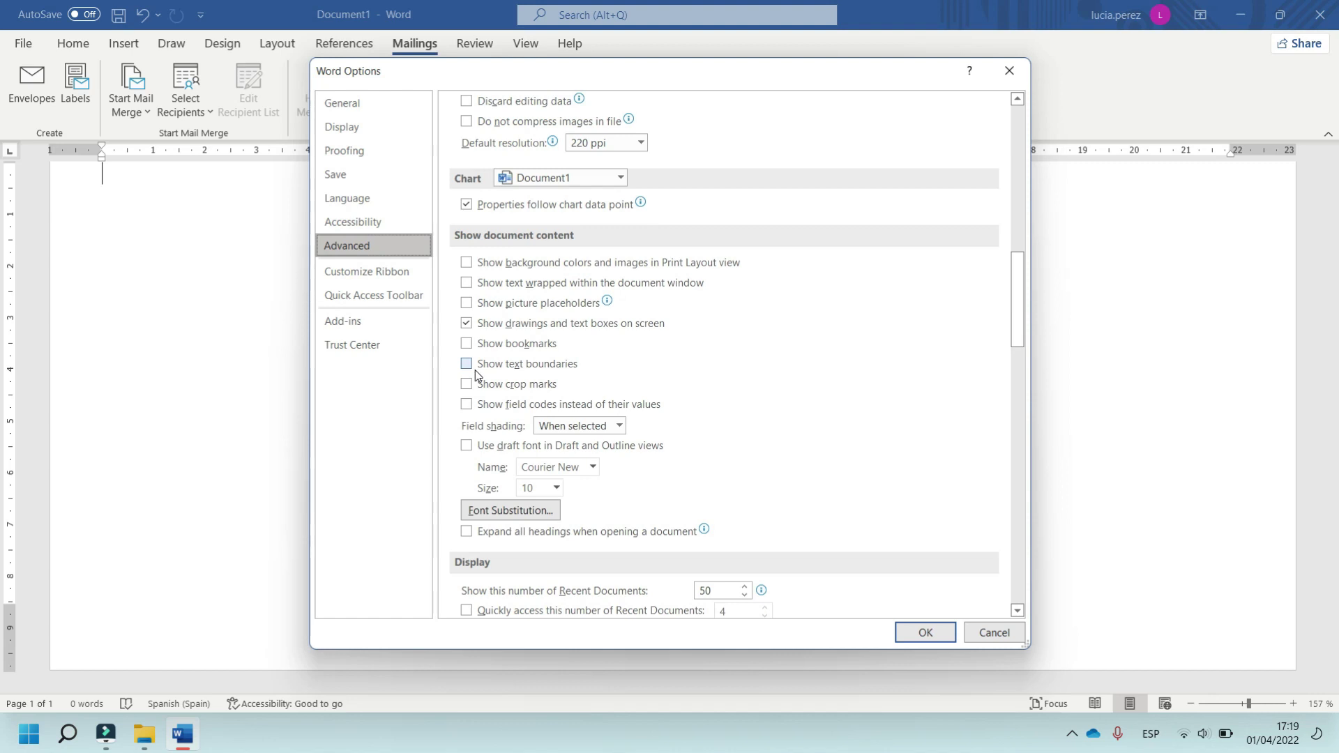
left_click(466, 363)
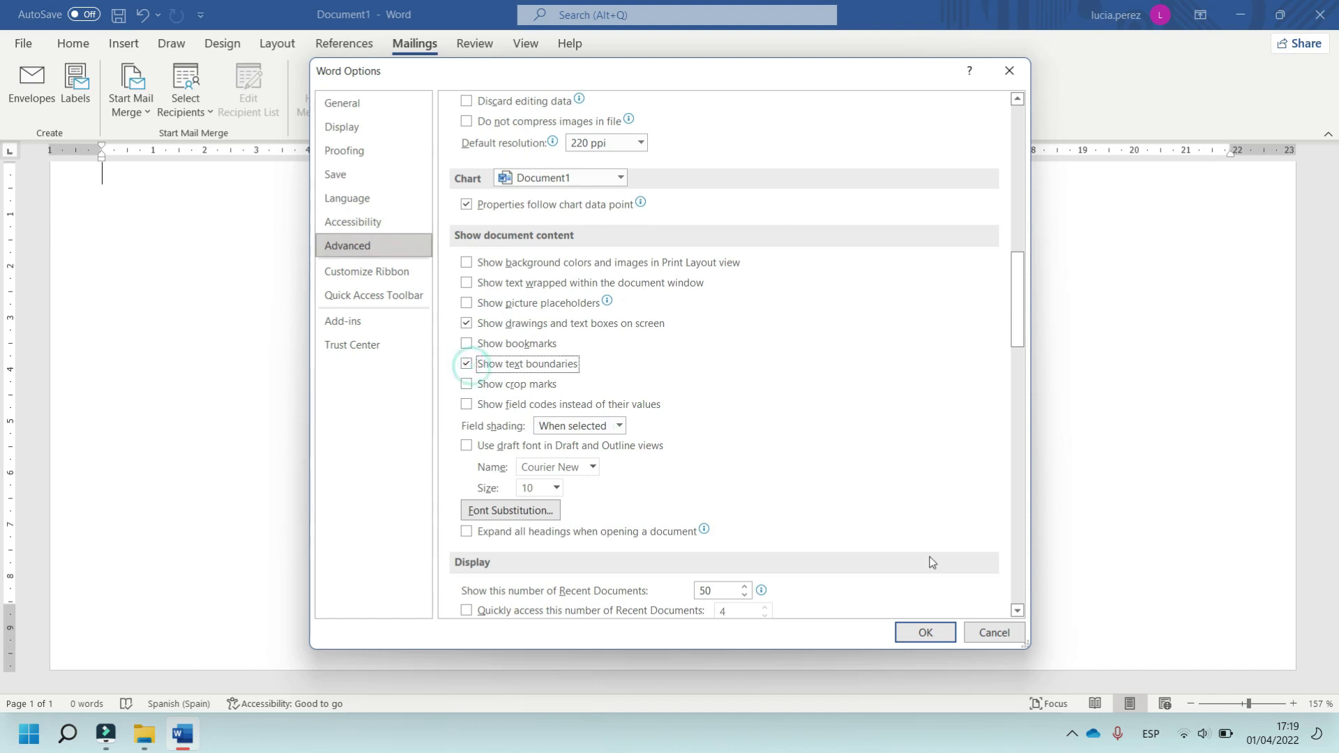
left_click(926, 633)
Click into the outlined return address area and the delivery address box
scroll(402, 419, "up", 2)
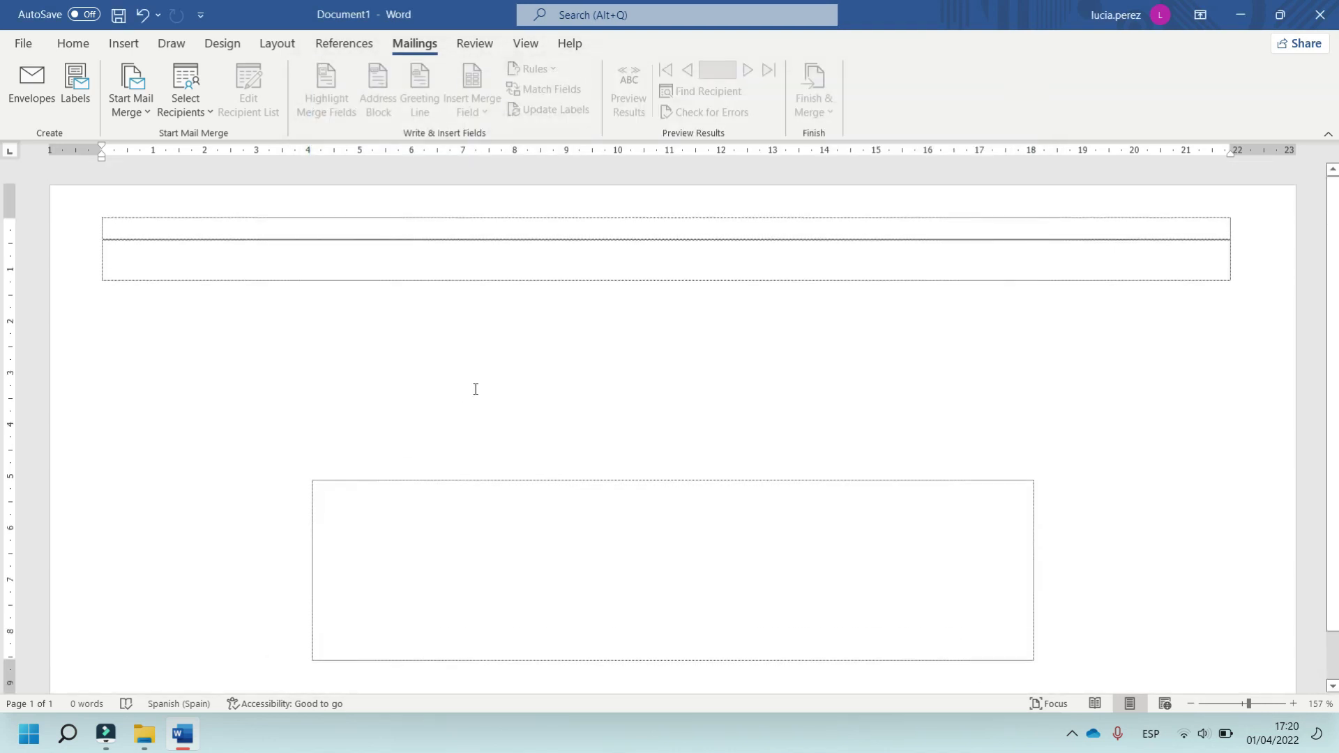
scroll(476, 388, "down", 2)
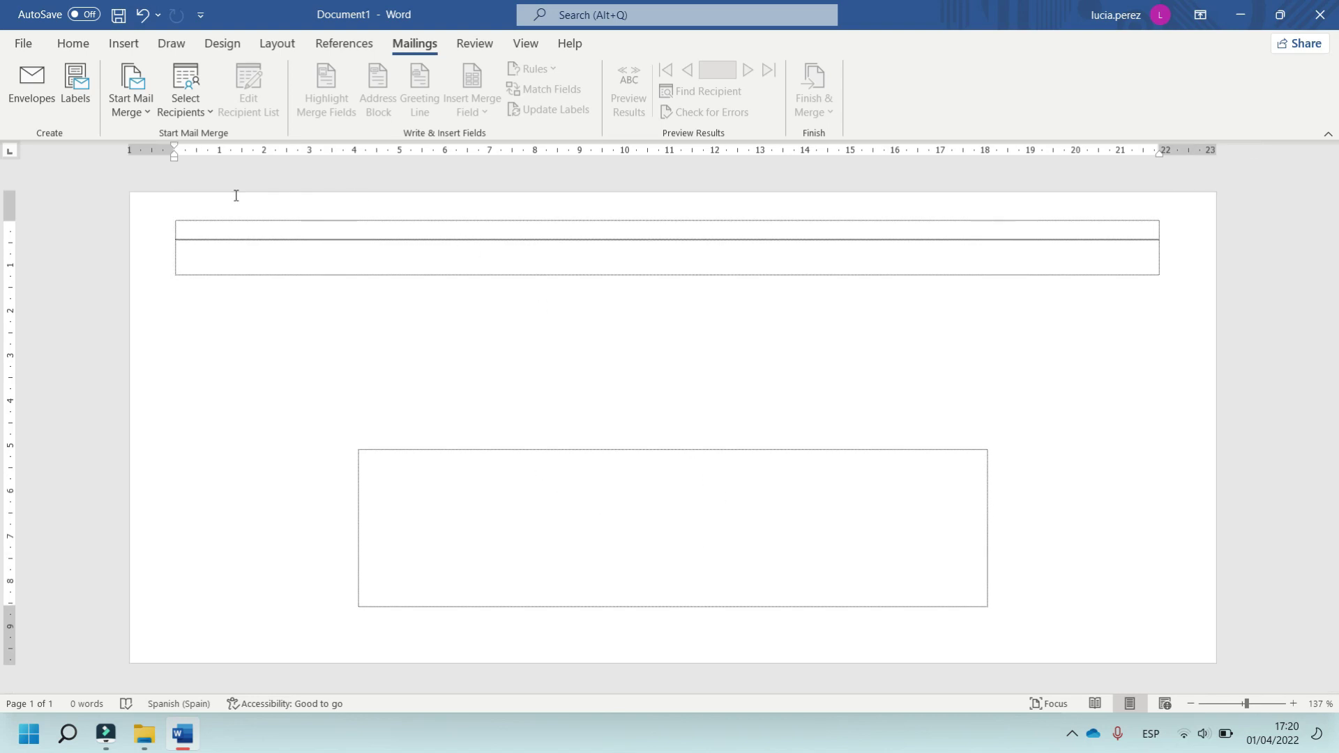
left_click(184, 227)
left_click(344, 449)
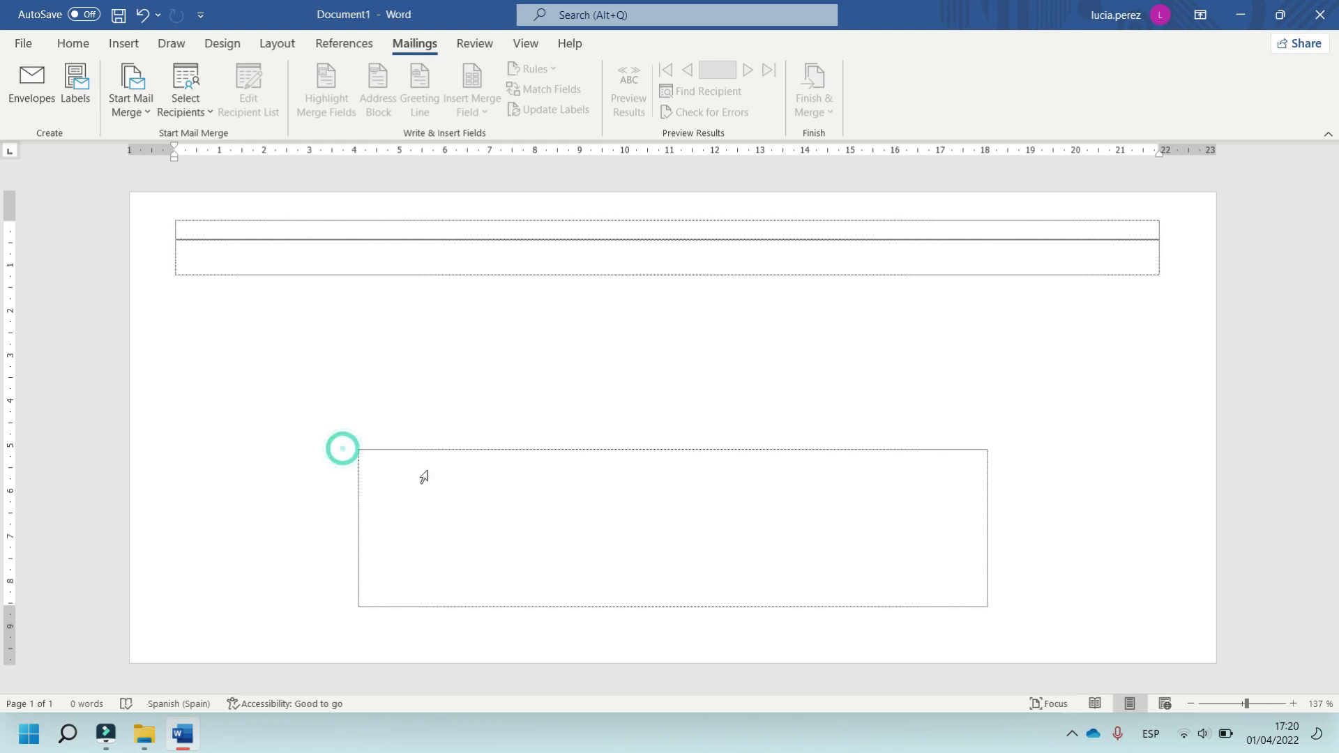
Use DB_Foreign_Customer.docx from 01_Mailings > 02_Envelopes > 01_Basic as the existing recipient list
left_click(208, 114)
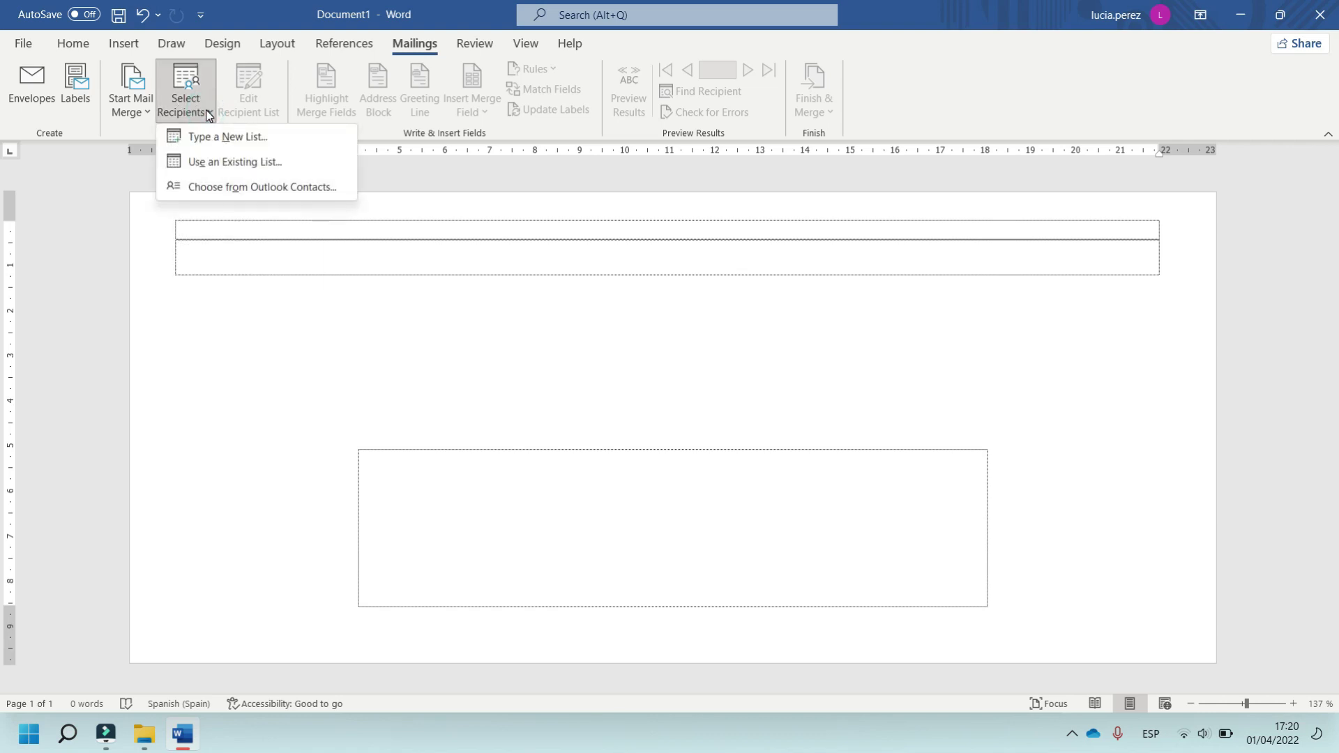
left_click(217, 164)
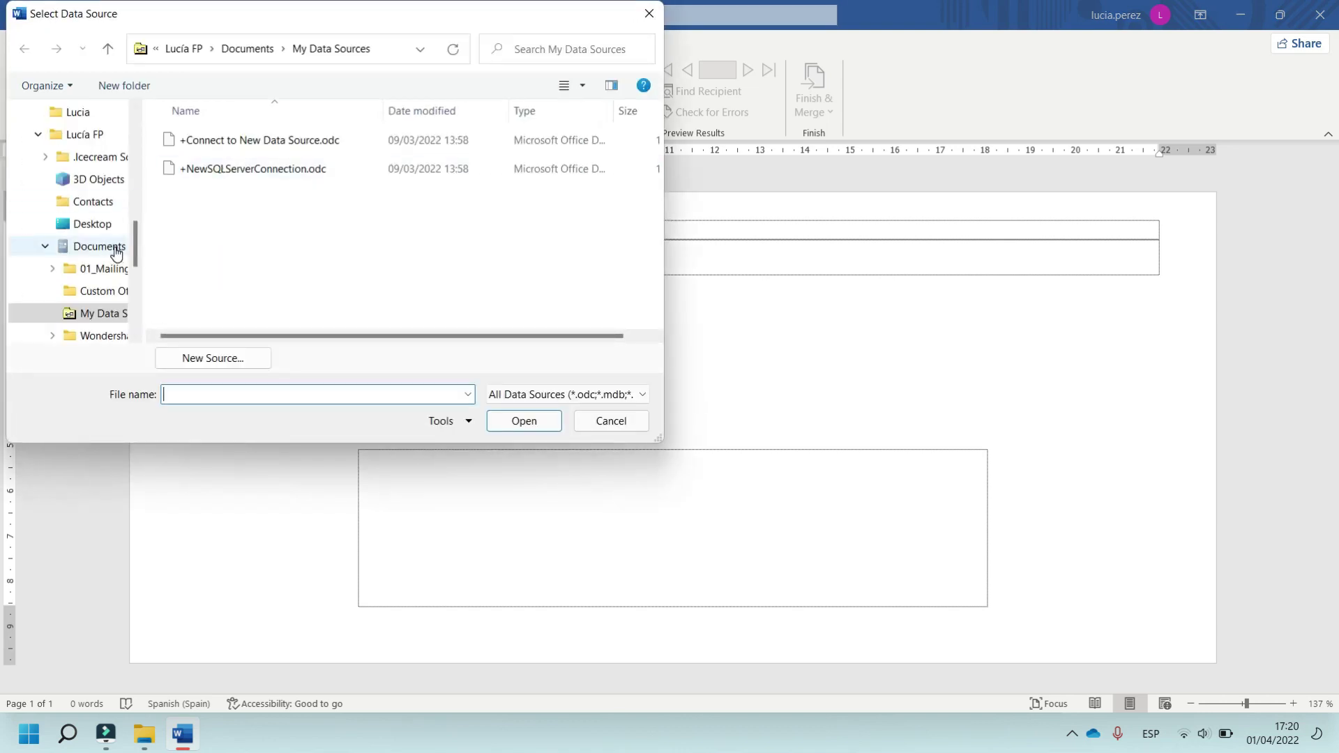
left_click(100, 269)
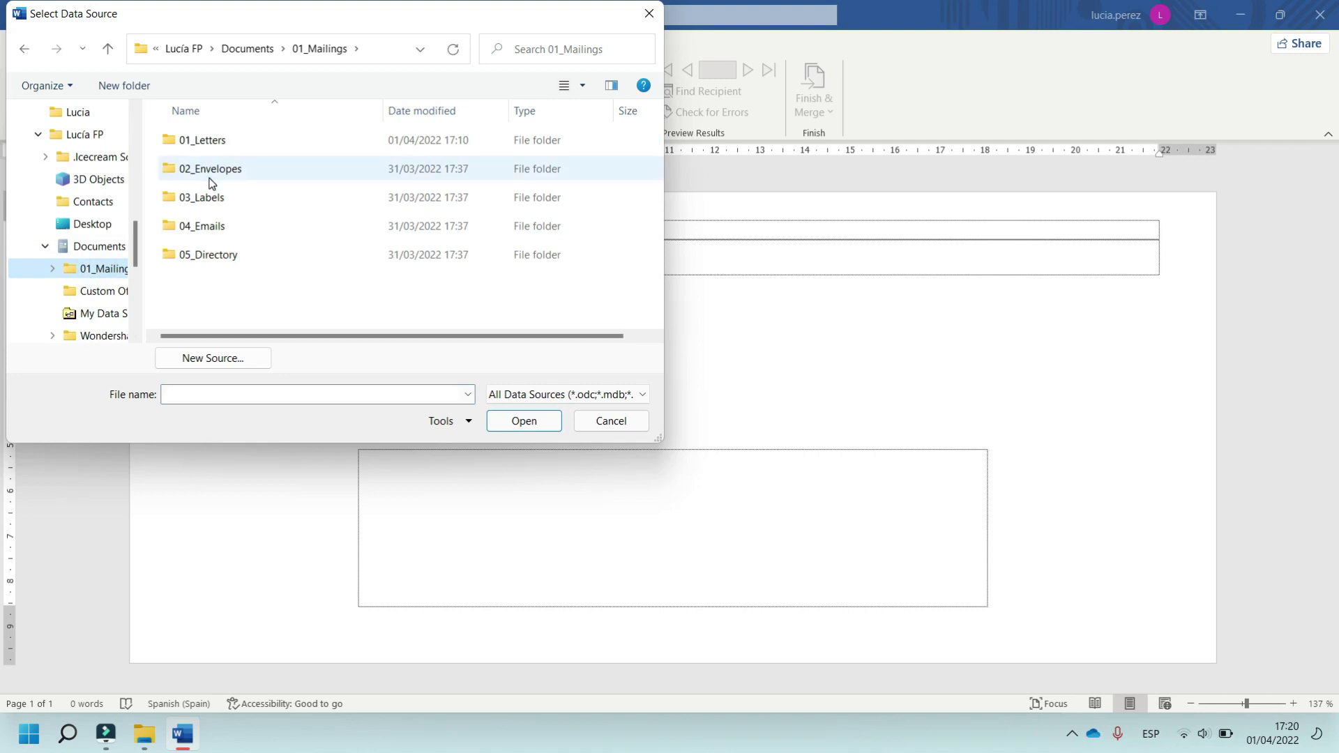
double_click(211, 173)
double_click(221, 142)
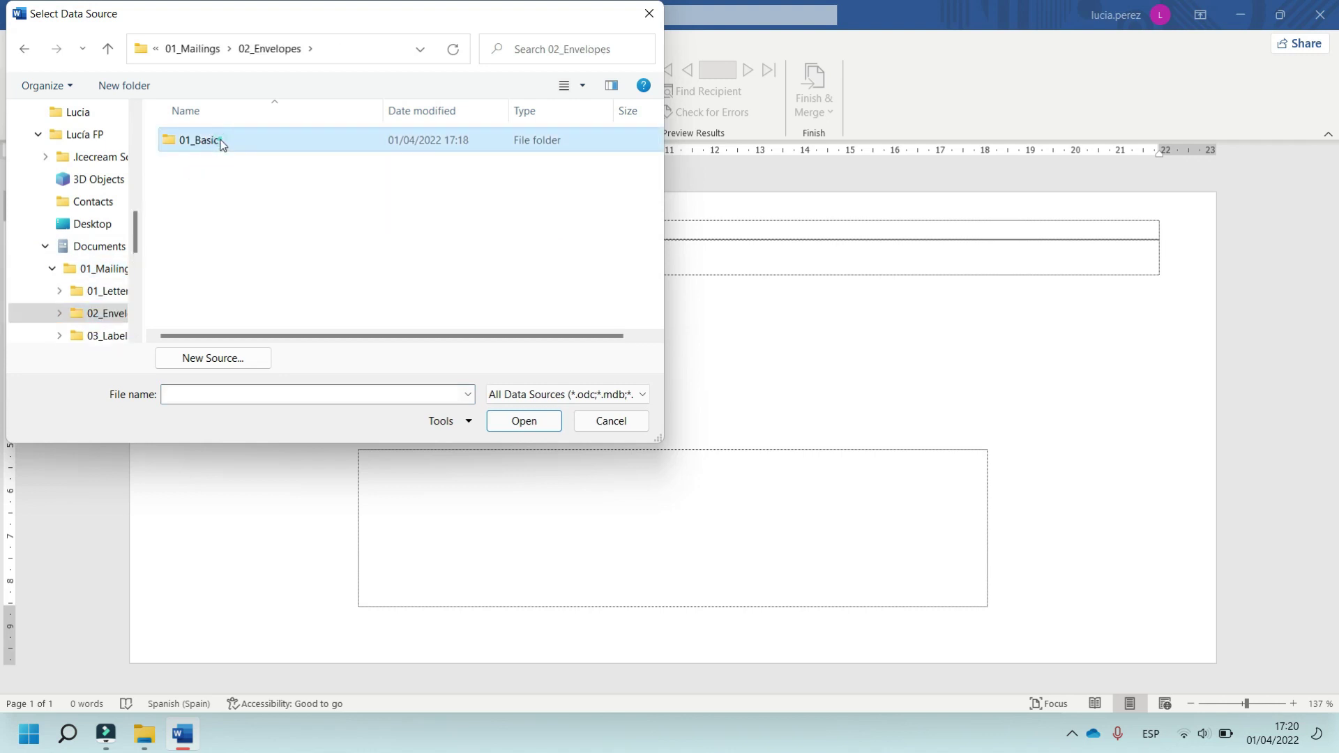
left_click(270, 142)
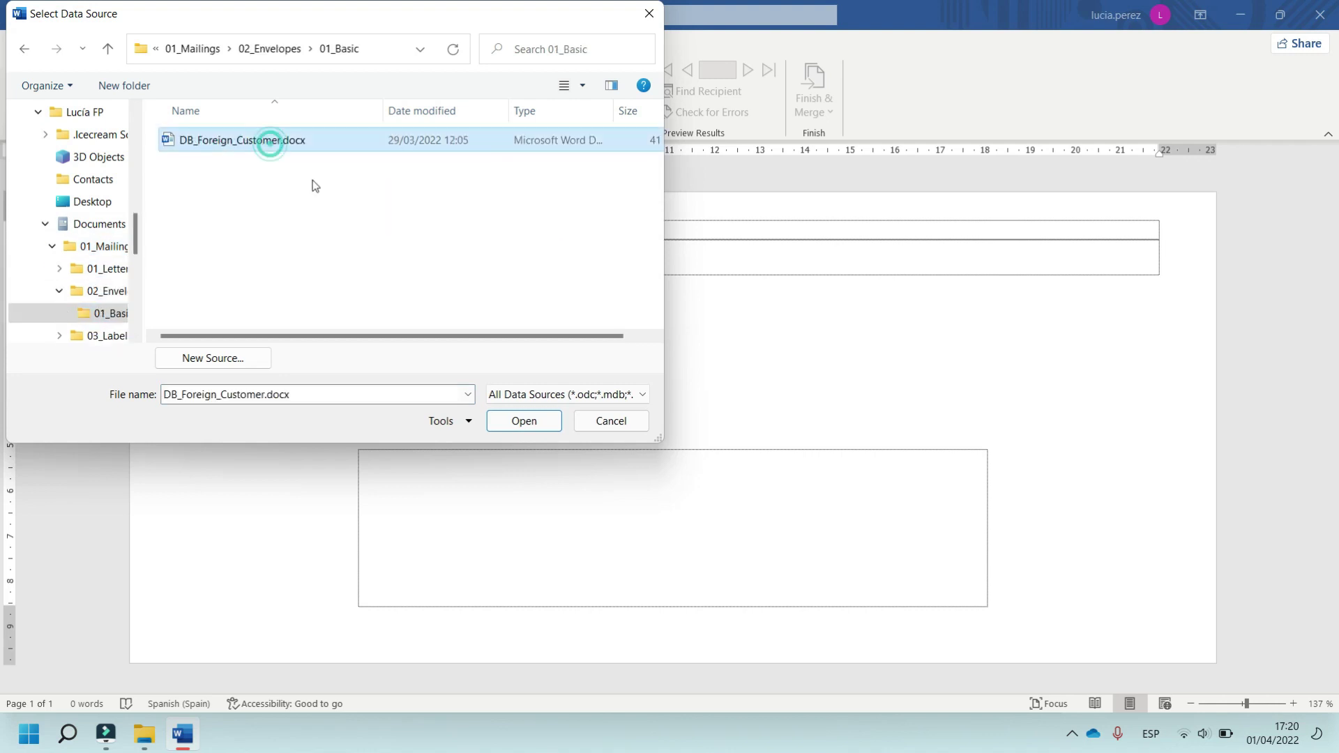
left_click(513, 421)
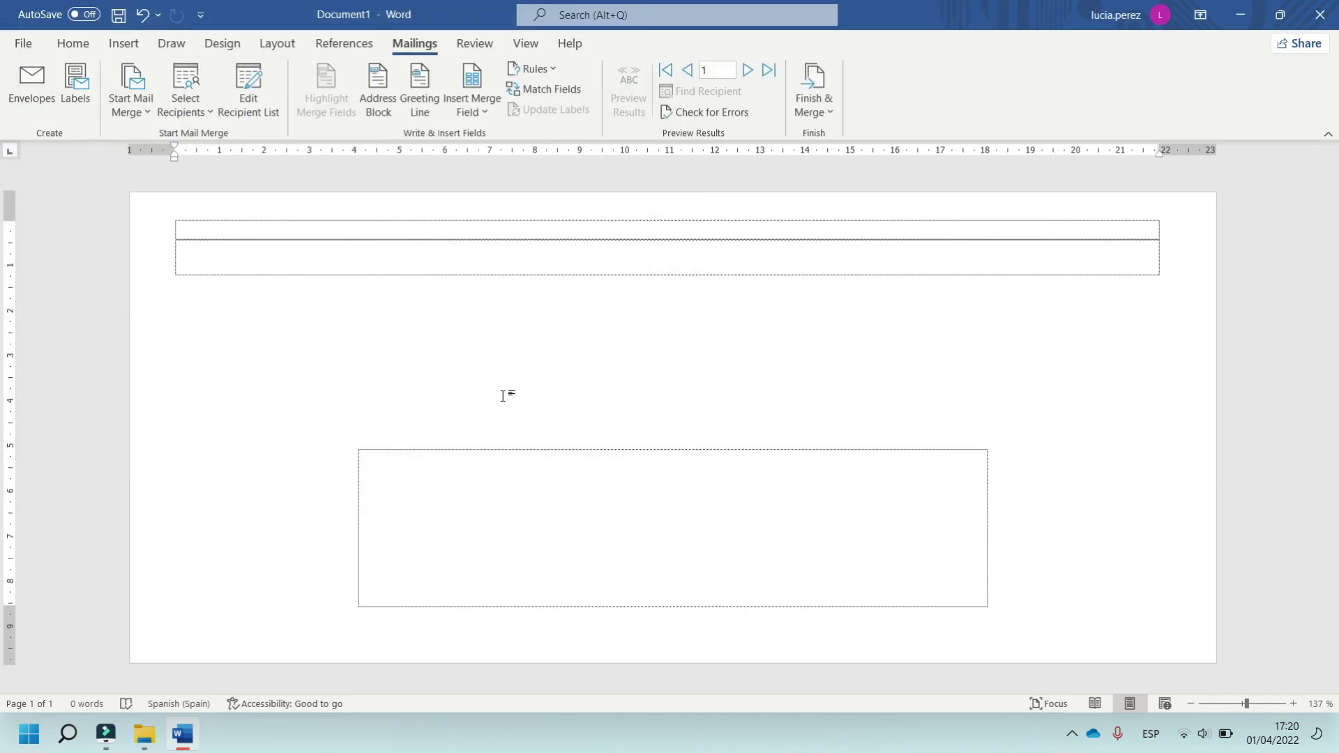
Type the return address Colegio Santa Faz / C/Pelayo / 03690 San Vicente del Raspeig on three lines
left_click(336, 235)
left_click(315, 228)
type("Colegio Santa Faz")
key("Return")
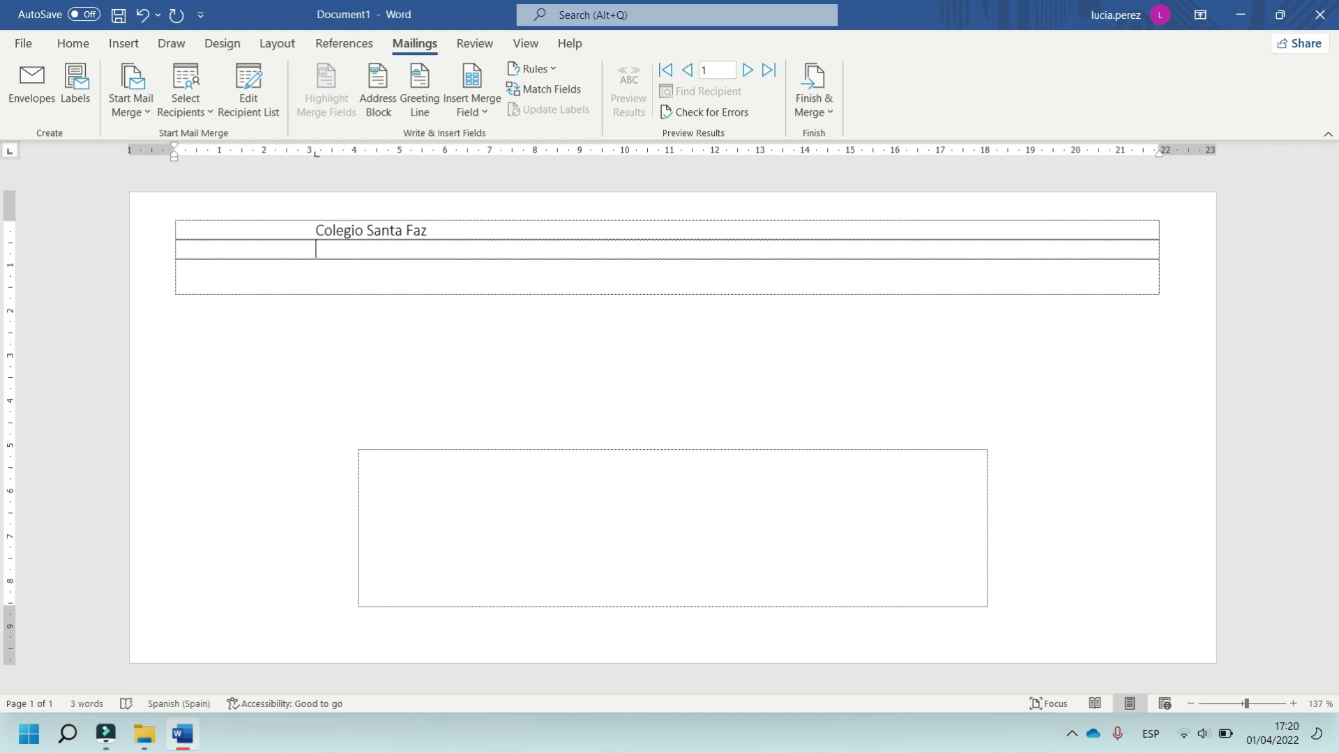
type("C/Pelayo")
key("Return")
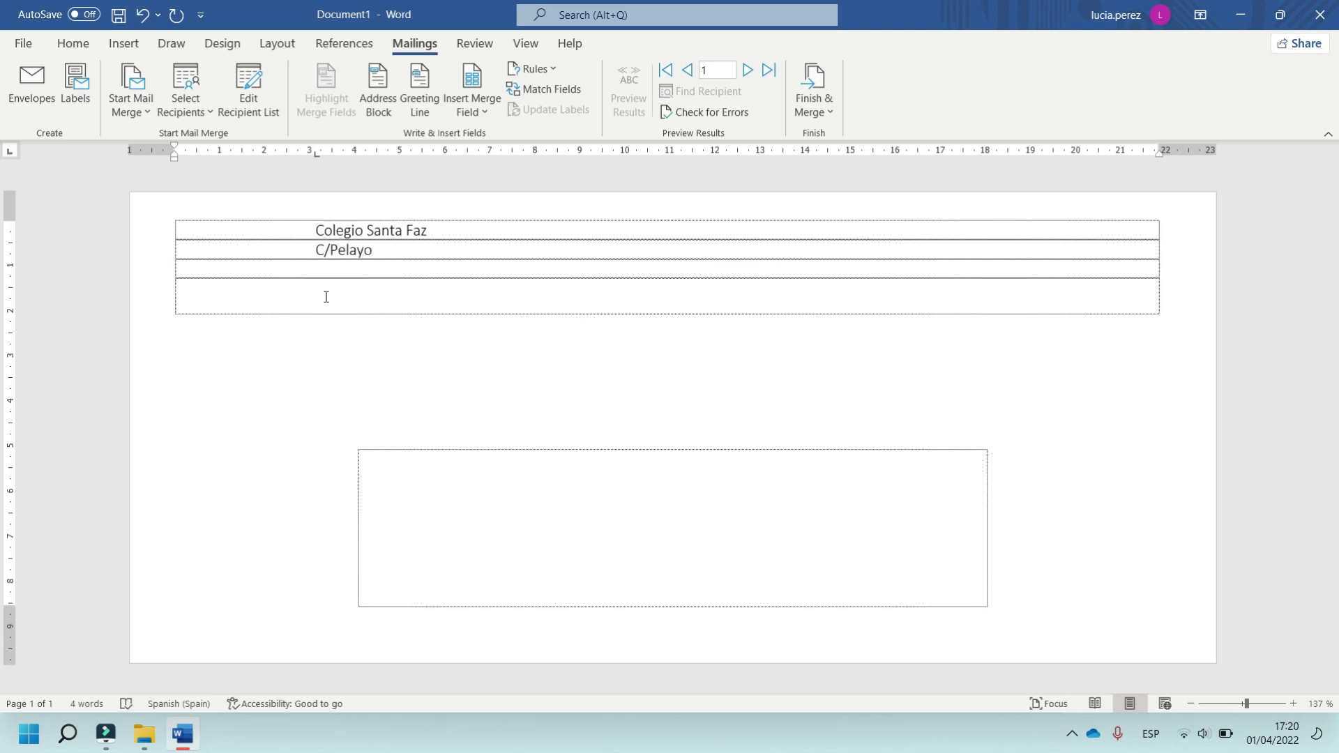
type("Alicant")
key("BackSpace")
key("BackSpace")
key("BackSpace")
key("BackSpace")
key("BackSpace")
key("BackSpace")
key("BackSpace")
type("03690 San Vicente del ")
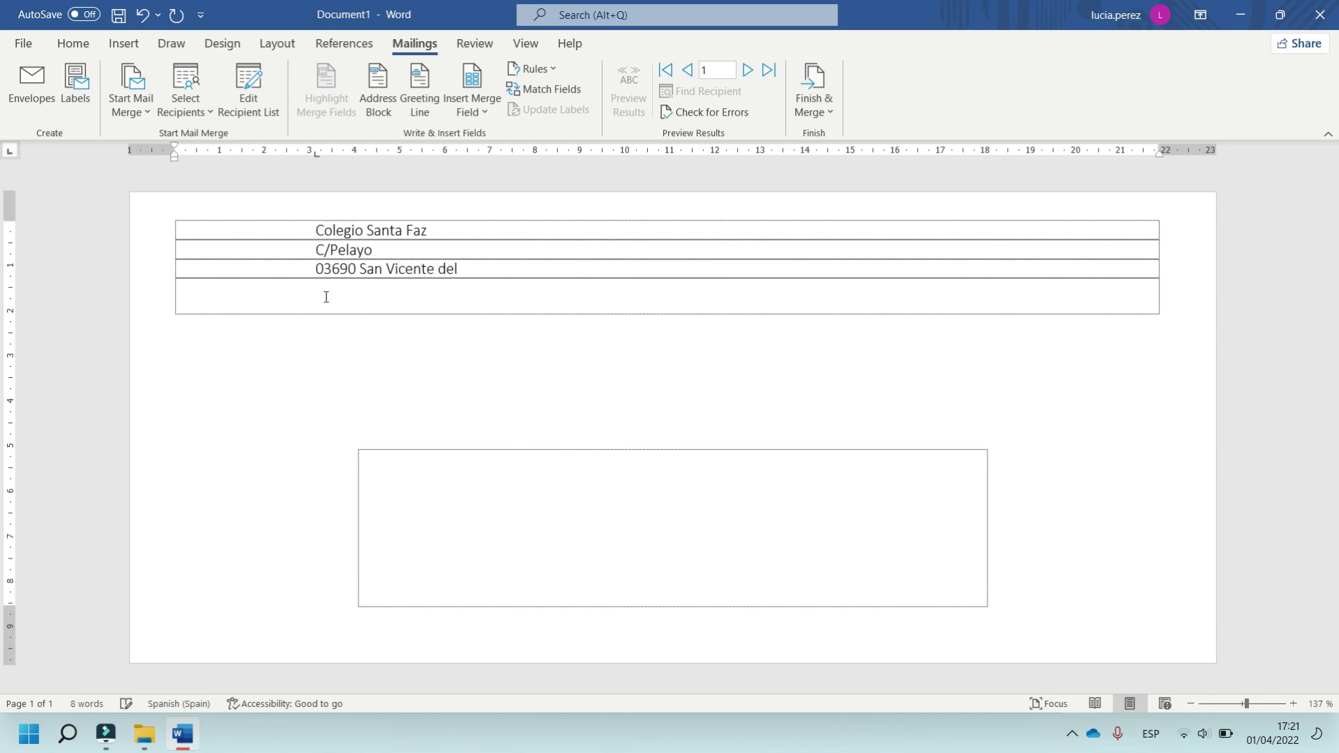
type("Raspeig")
left_click(119, 48)
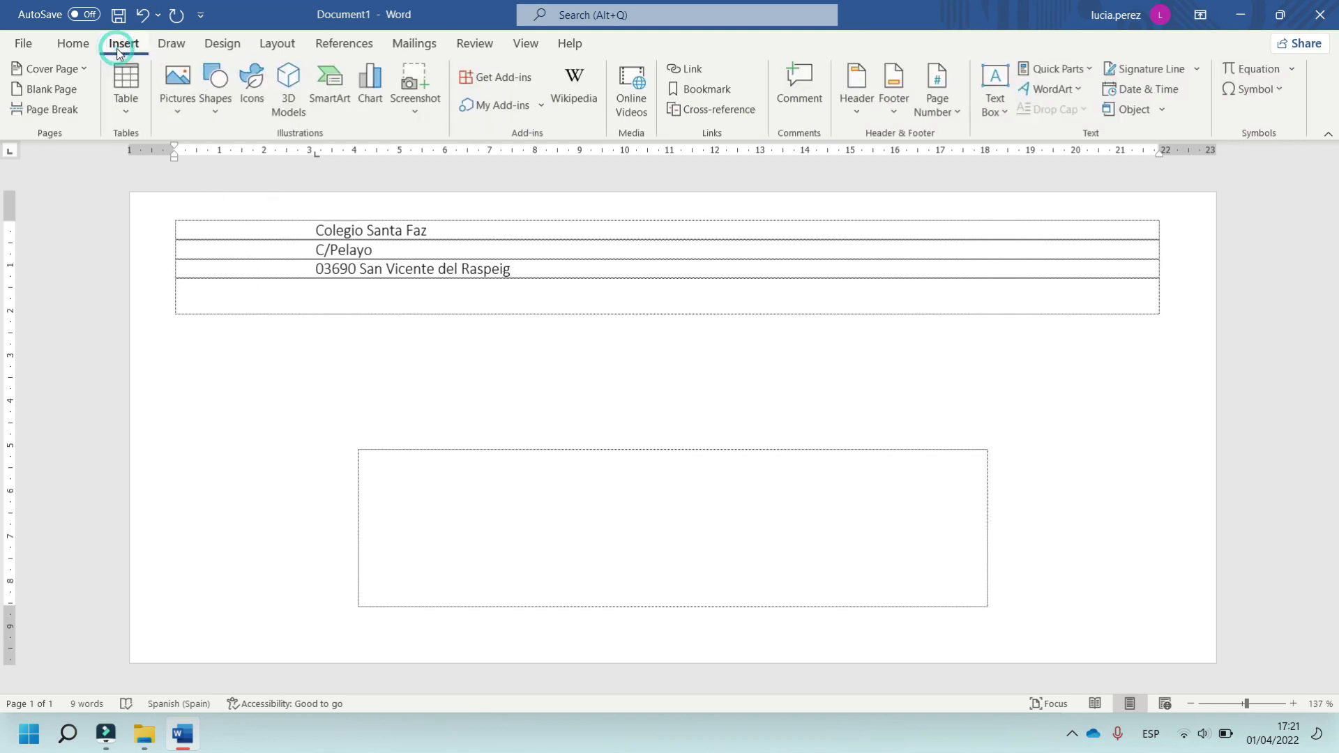
left_click(178, 114)
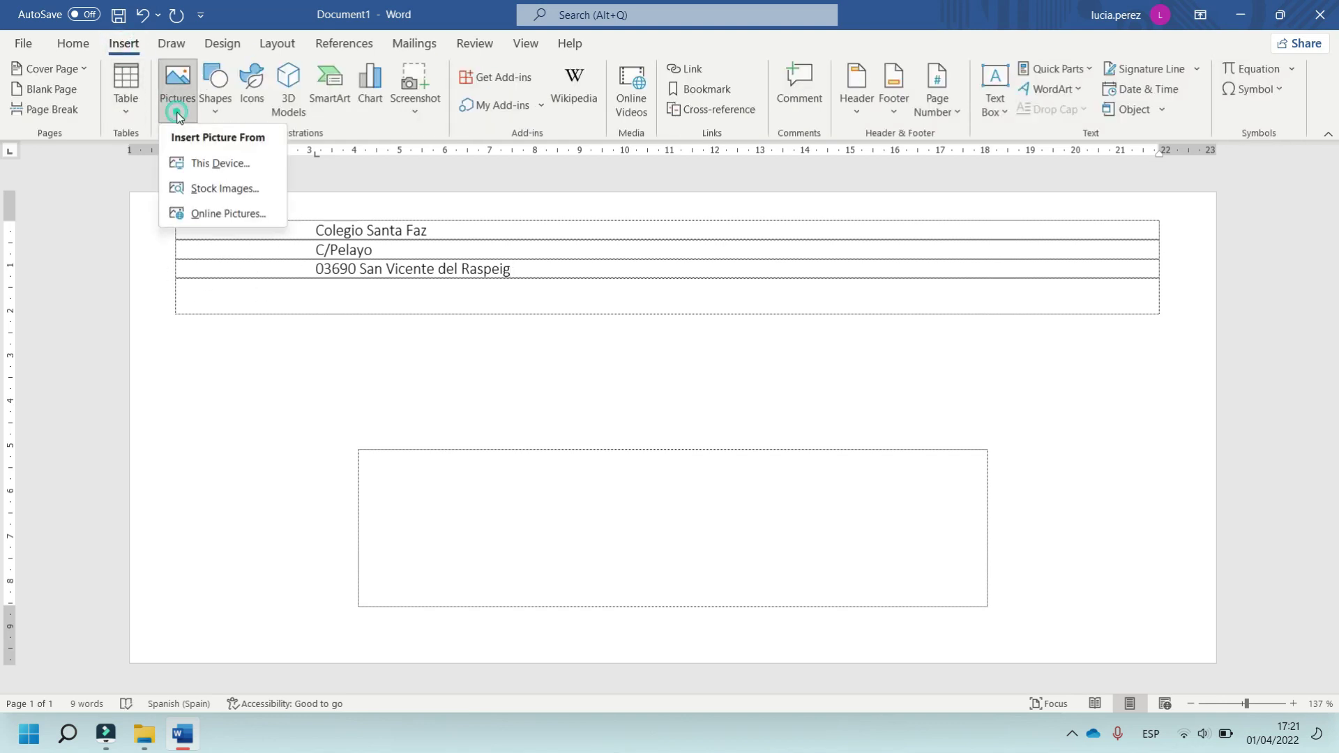
left_click(206, 164)
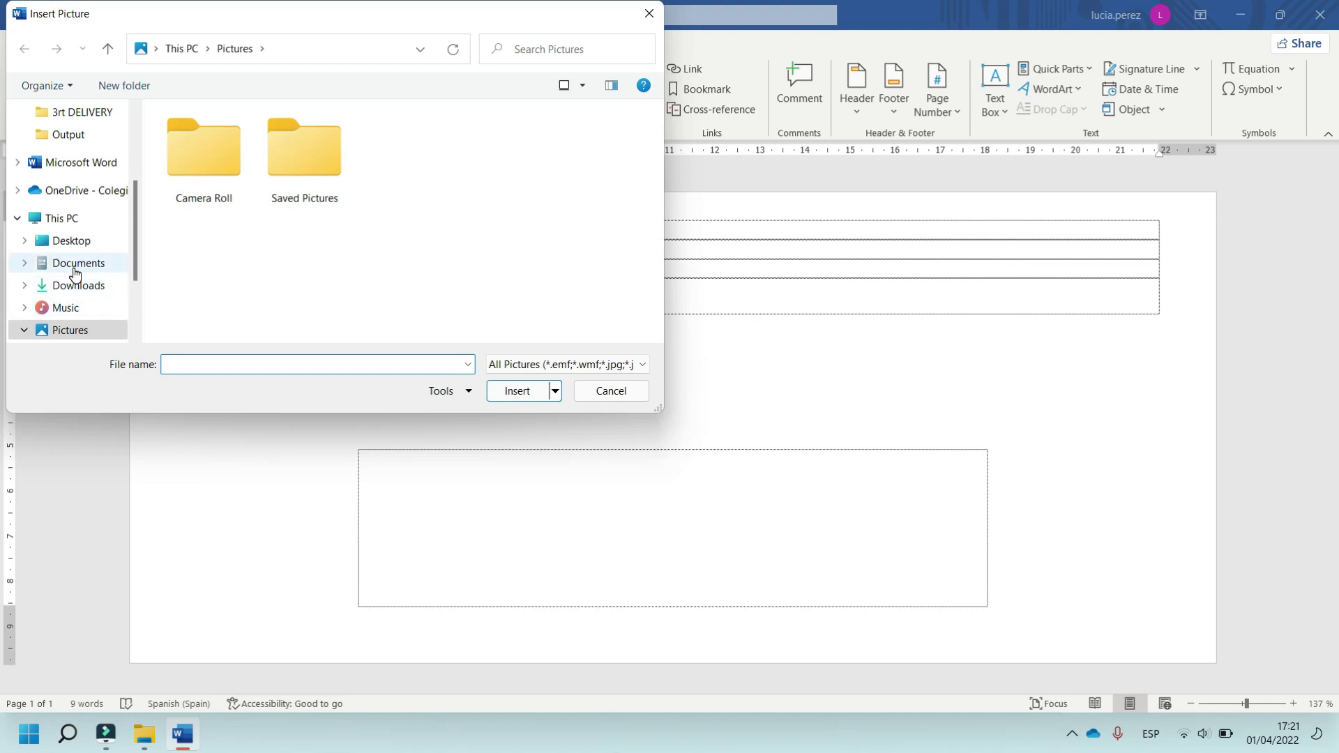
left_click(70, 285)
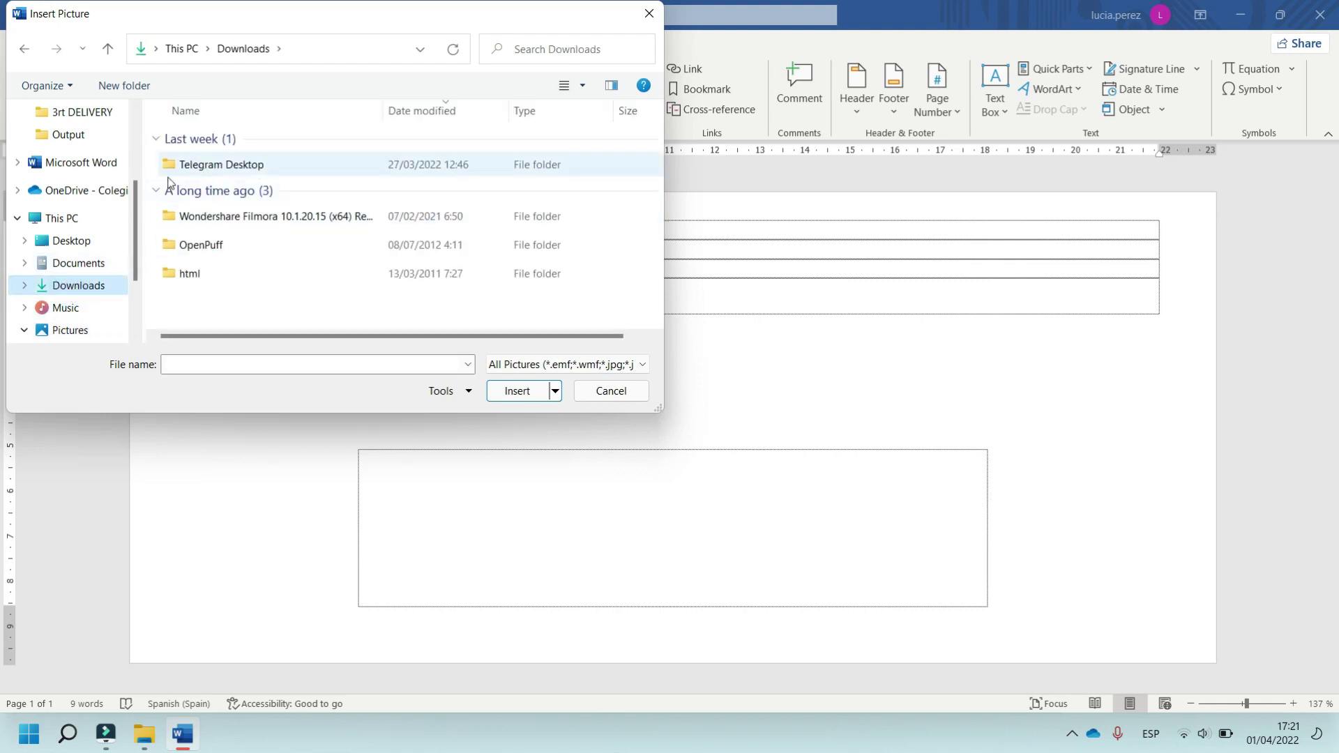
left_click(648, 13)
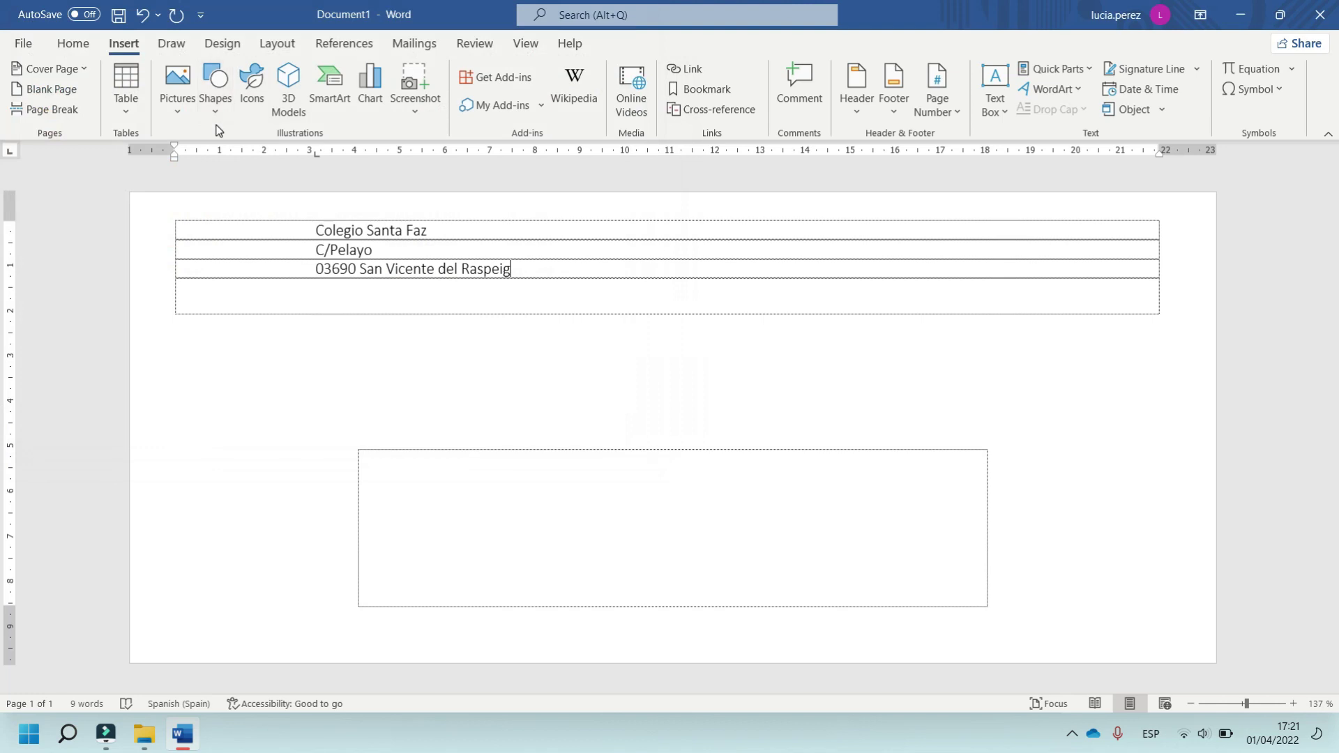
Search online pictures for 'logo' and insert the Mercedes star logo
left_click(177, 101)
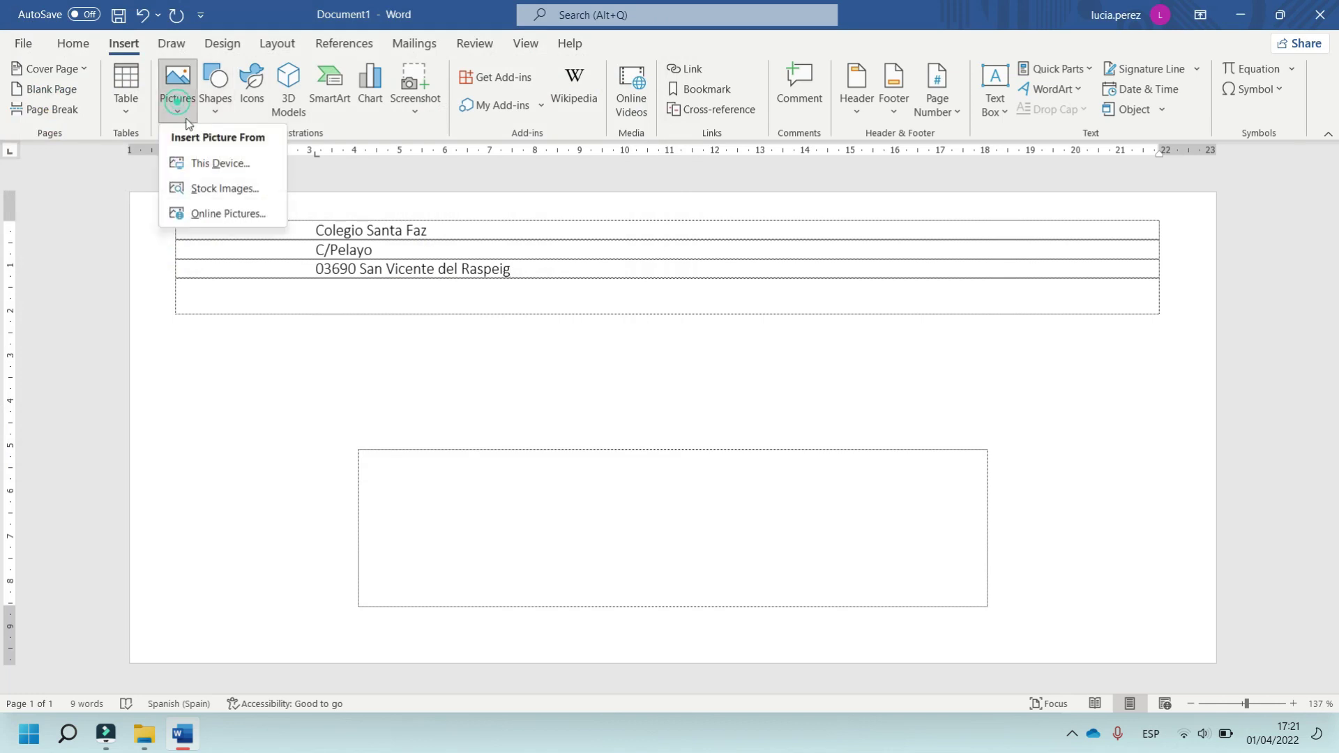
left_click(218, 216)
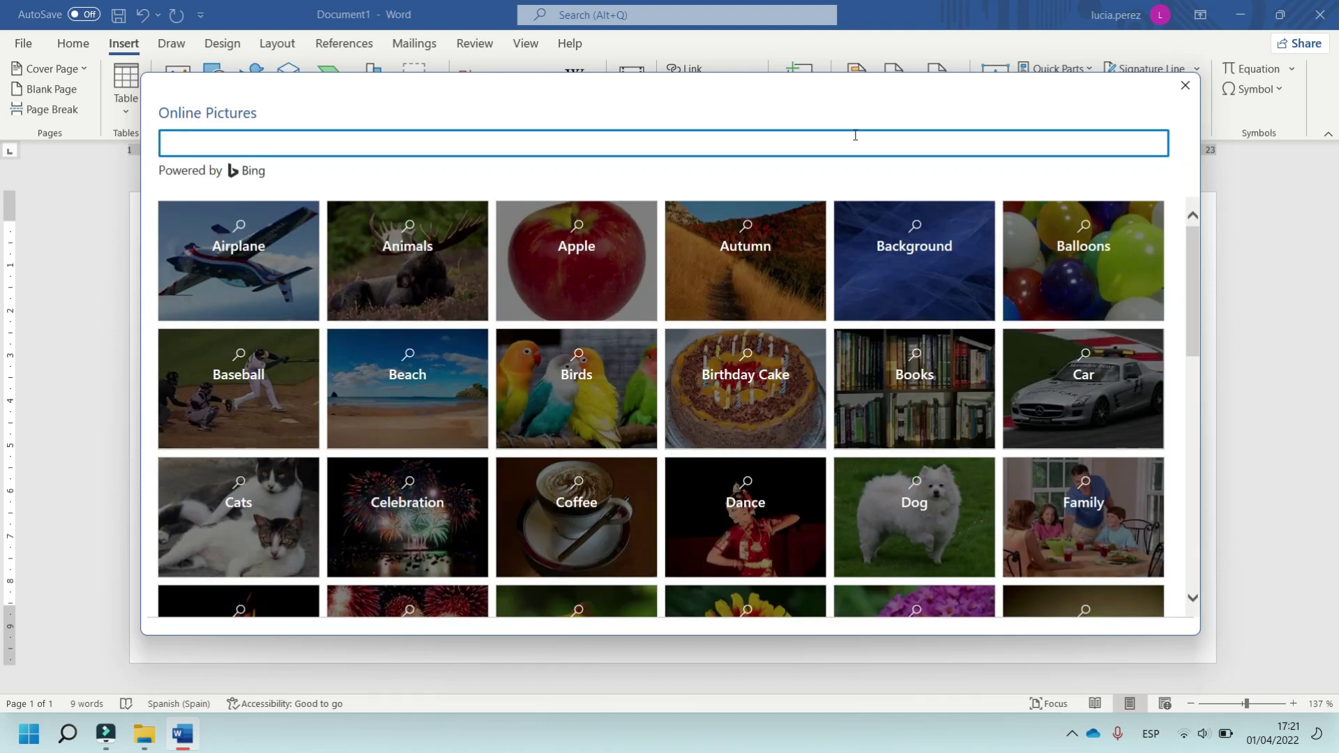
left_click(855, 135)
key("Return")
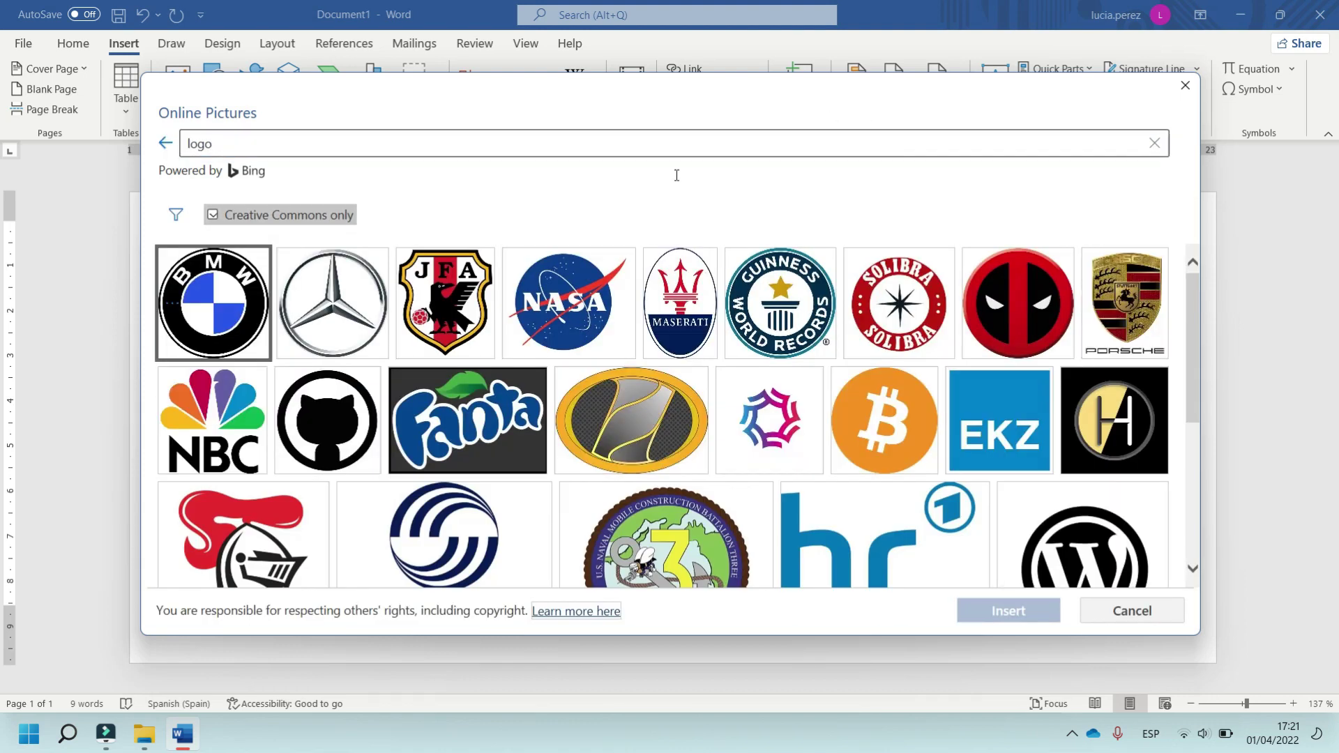
left_click(328, 303)
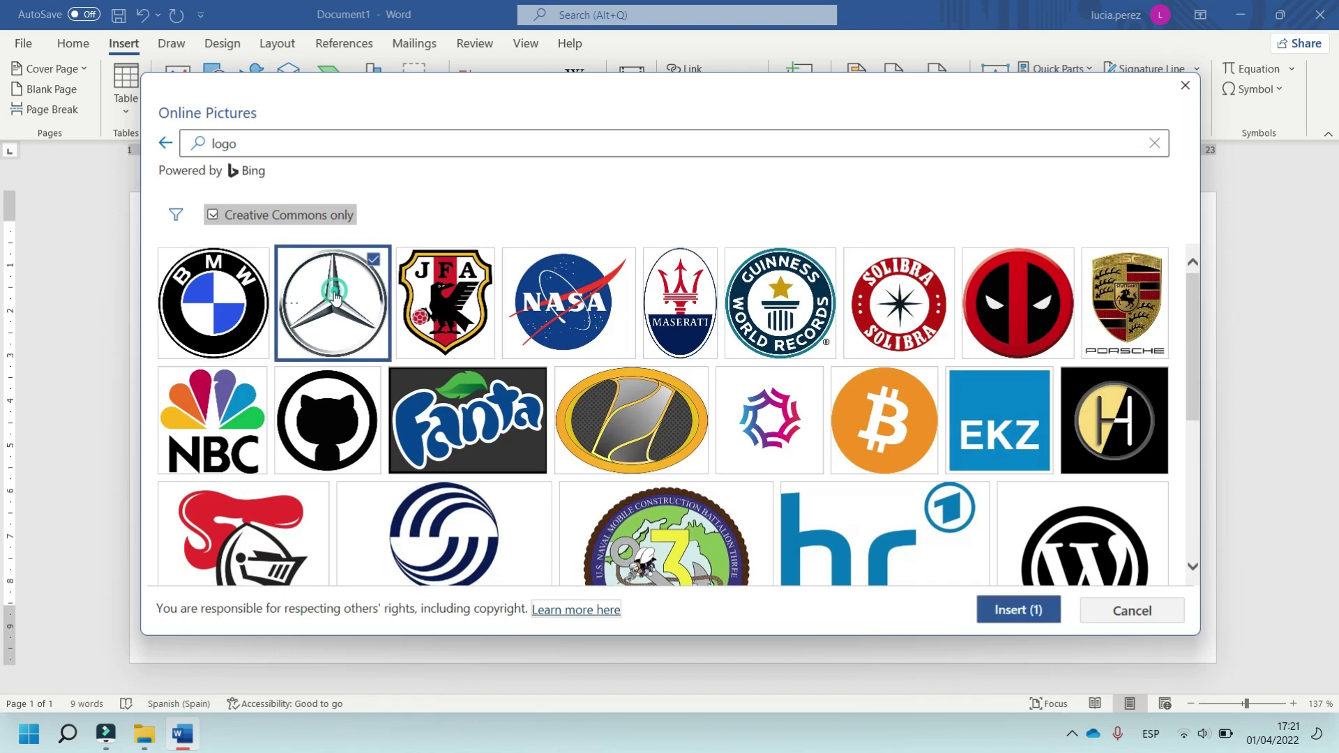
left_click(1019, 611)
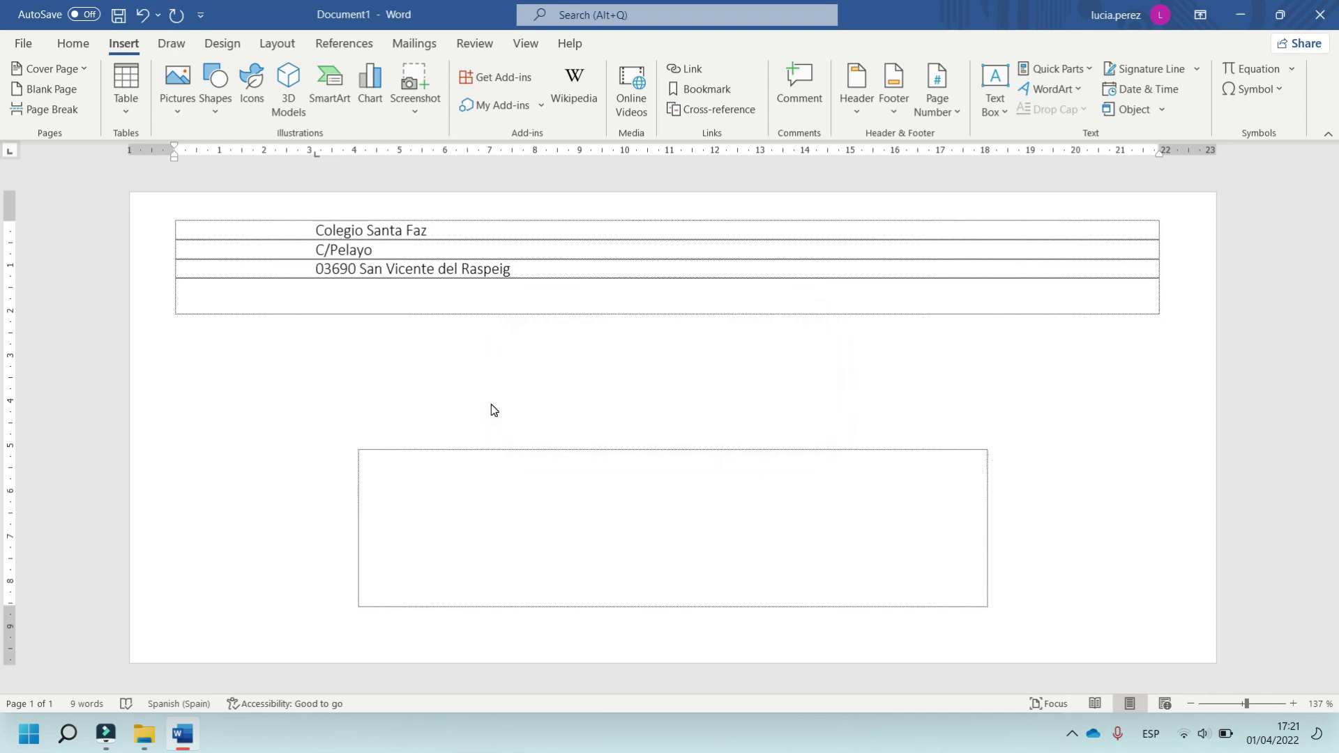
Shrink the logo to about 5.5 cm and set its wrapping to In Front of Text
left_click(760, 444)
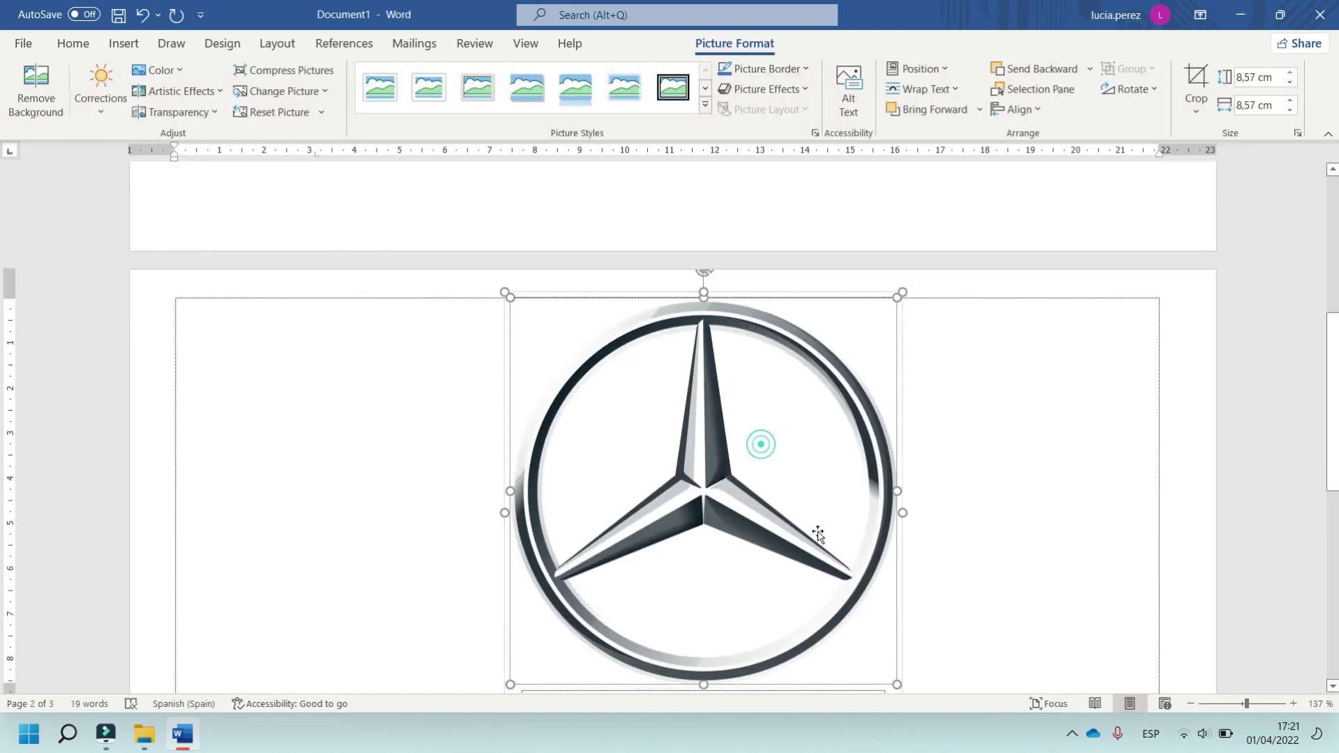
left_click_drag(893, 682, 755, 522)
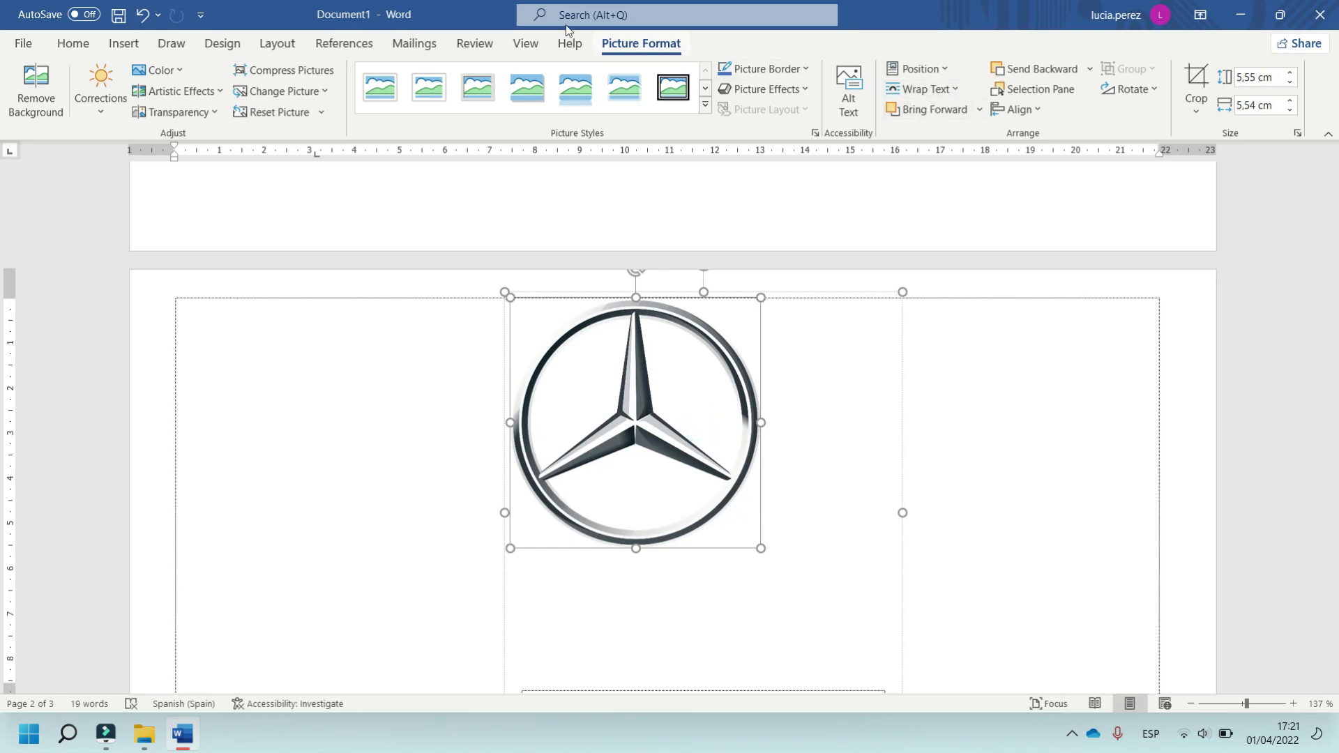
left_click(922, 89)
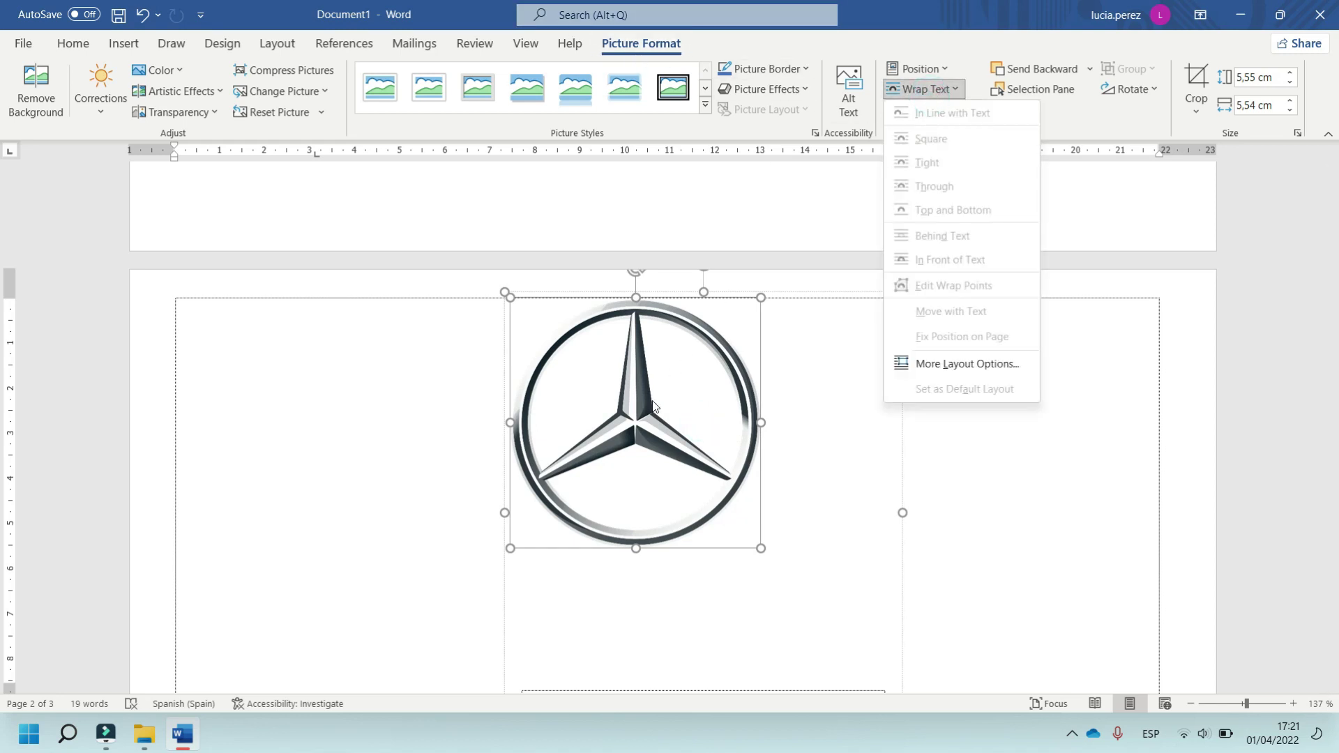
left_click(652, 401)
left_click(922, 89)
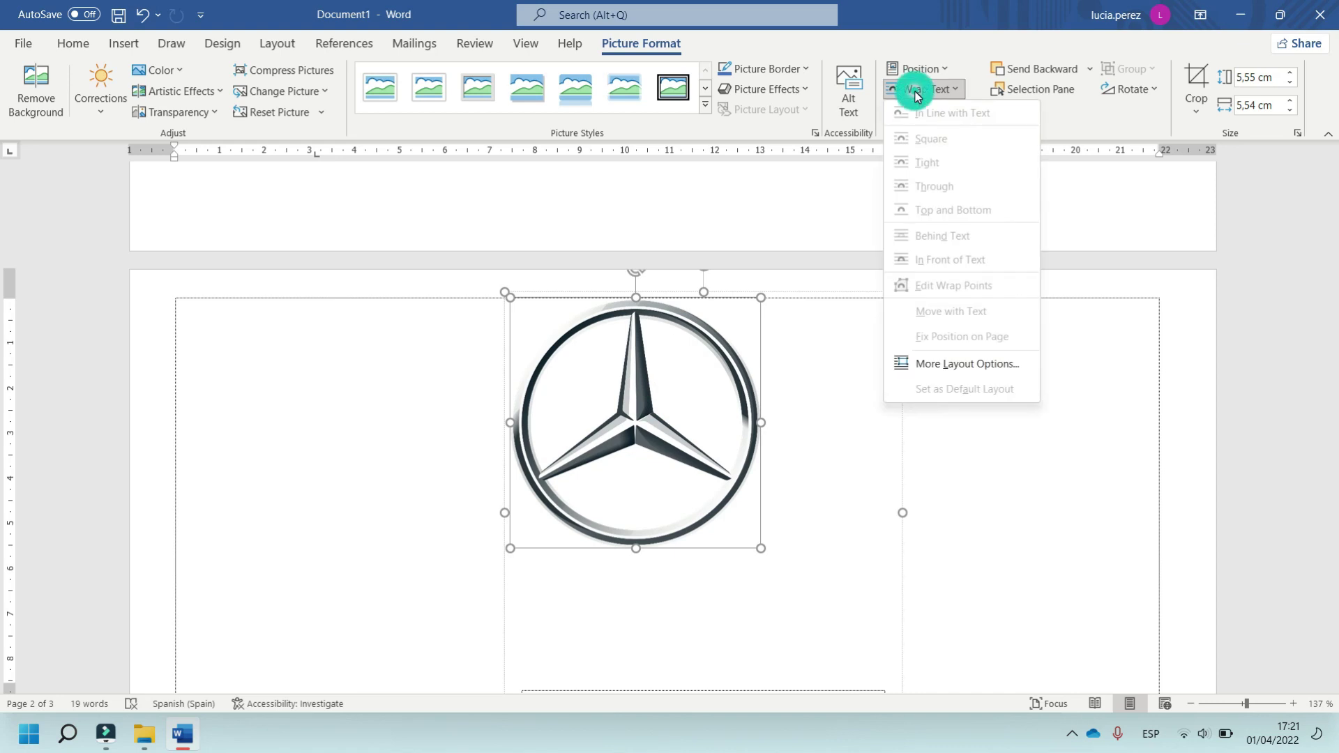
left_click(1007, 500)
left_click(1007, 500)
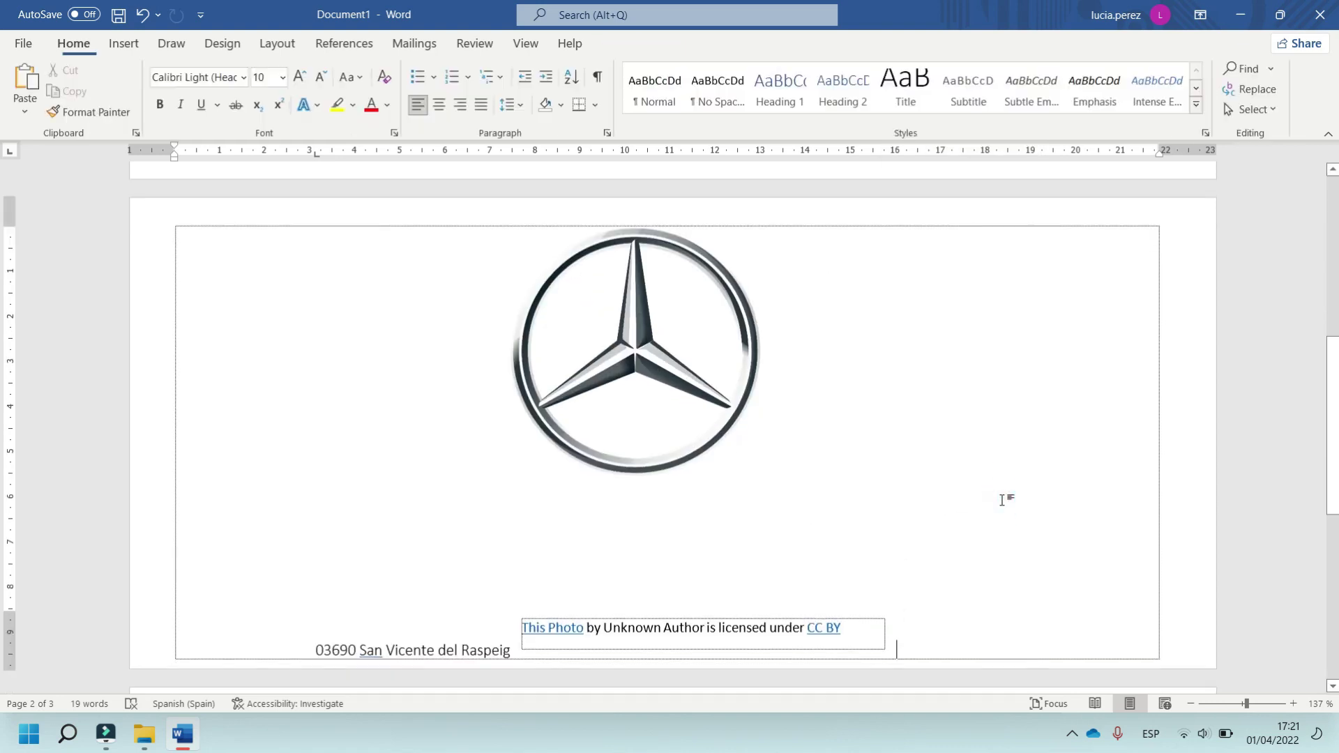
left_click(639, 321)
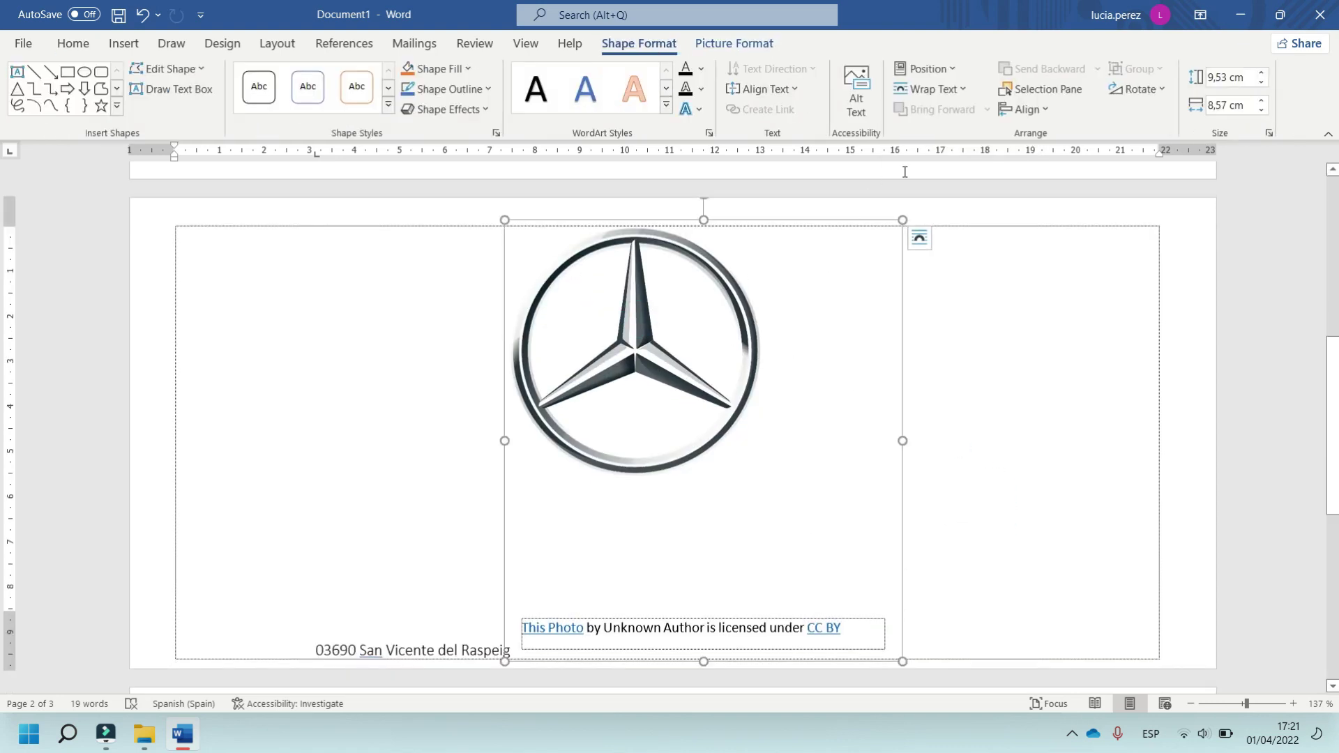
left_click(922, 88)
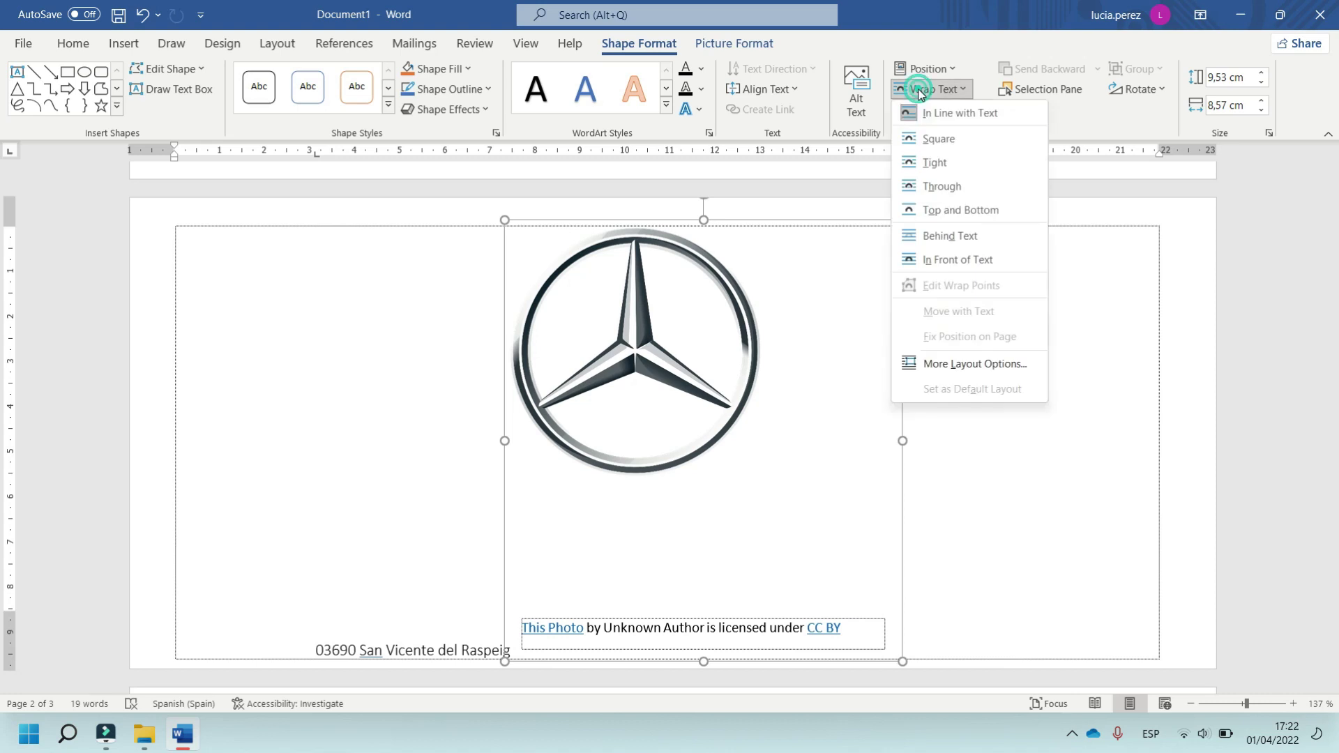
left_click(943, 265)
left_click(871, 632)
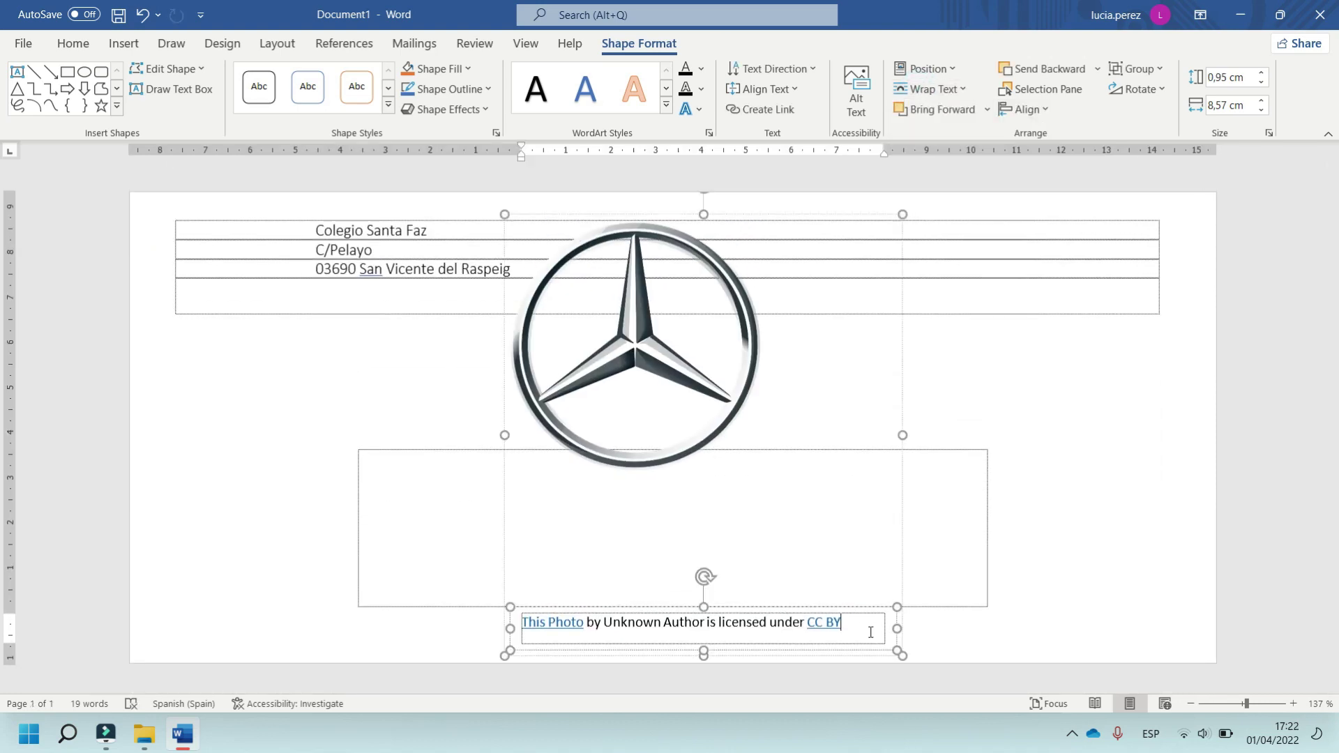
Delete the photo credit caption, shrink the logo to about 3.4 cm, and move it beside the return address
left_click_drag(805, 639, 522, 623)
key("Delete")
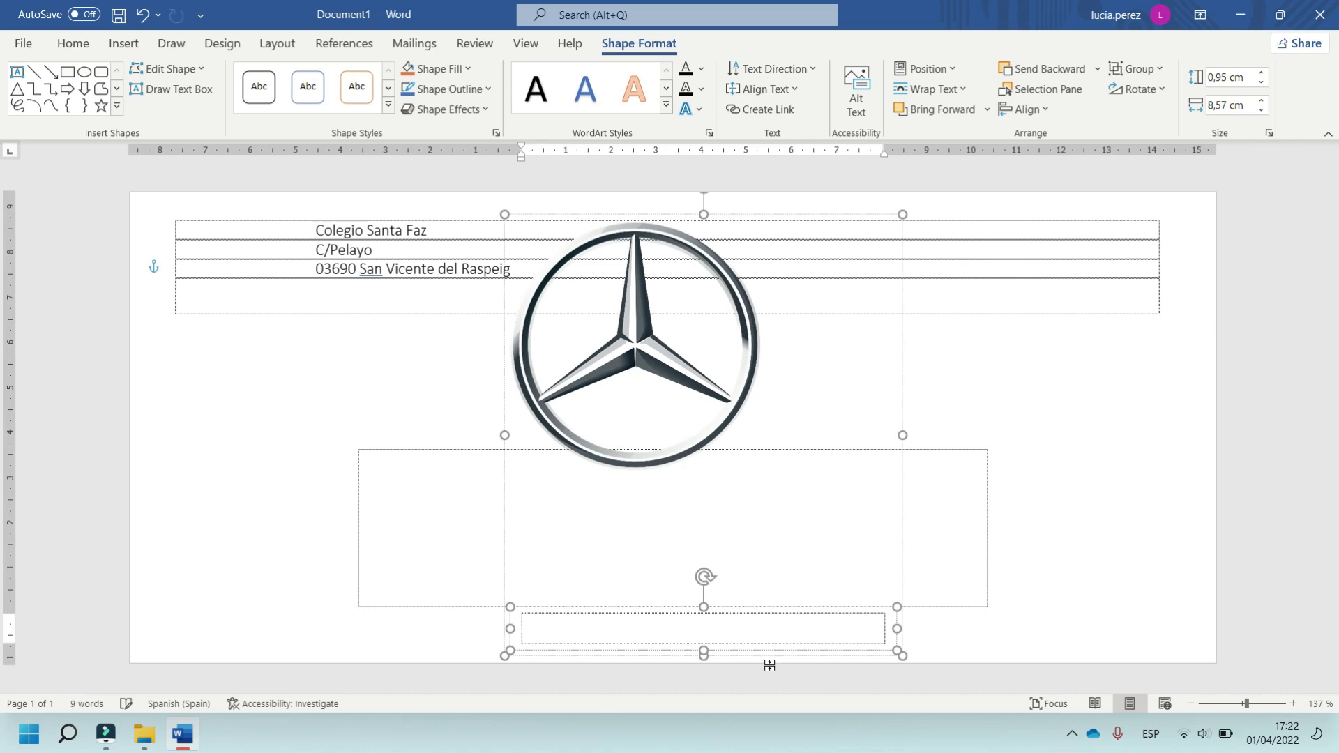
left_click_drag(898, 654, 661, 375)
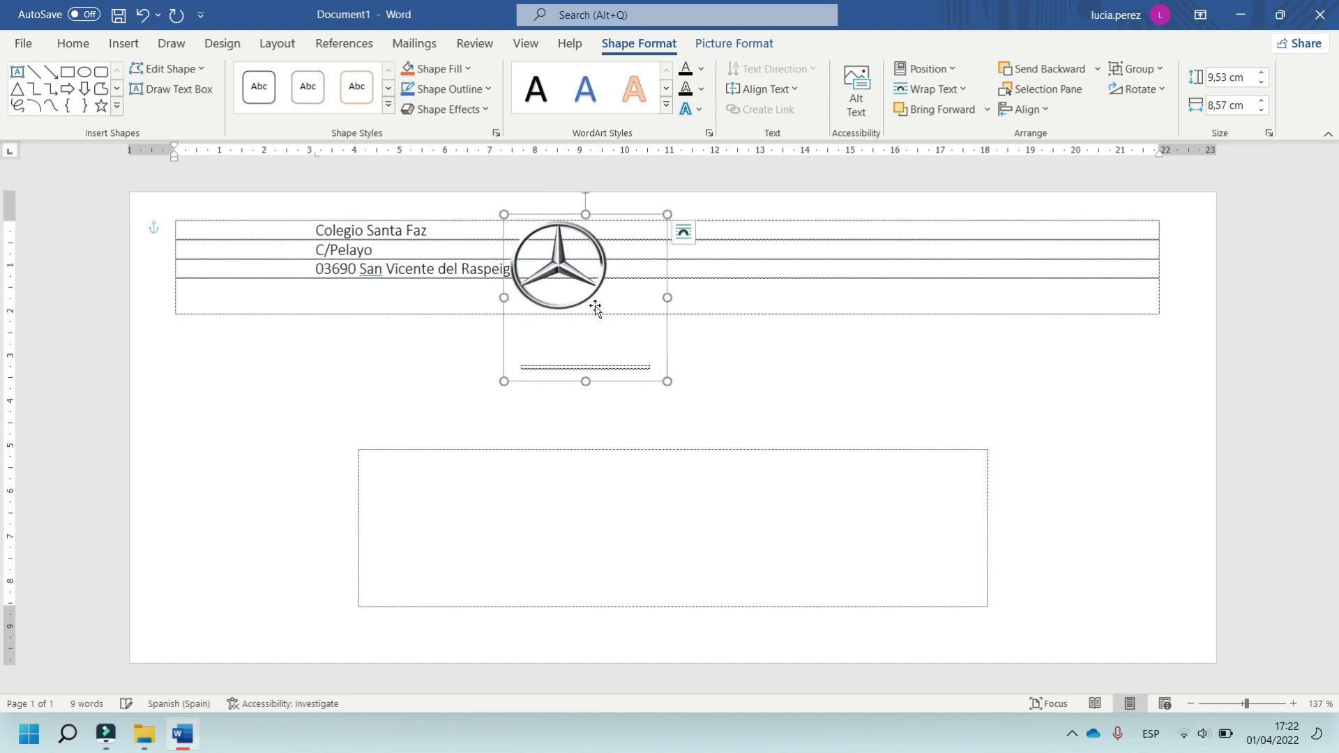
left_click_drag(560, 258, 239, 255)
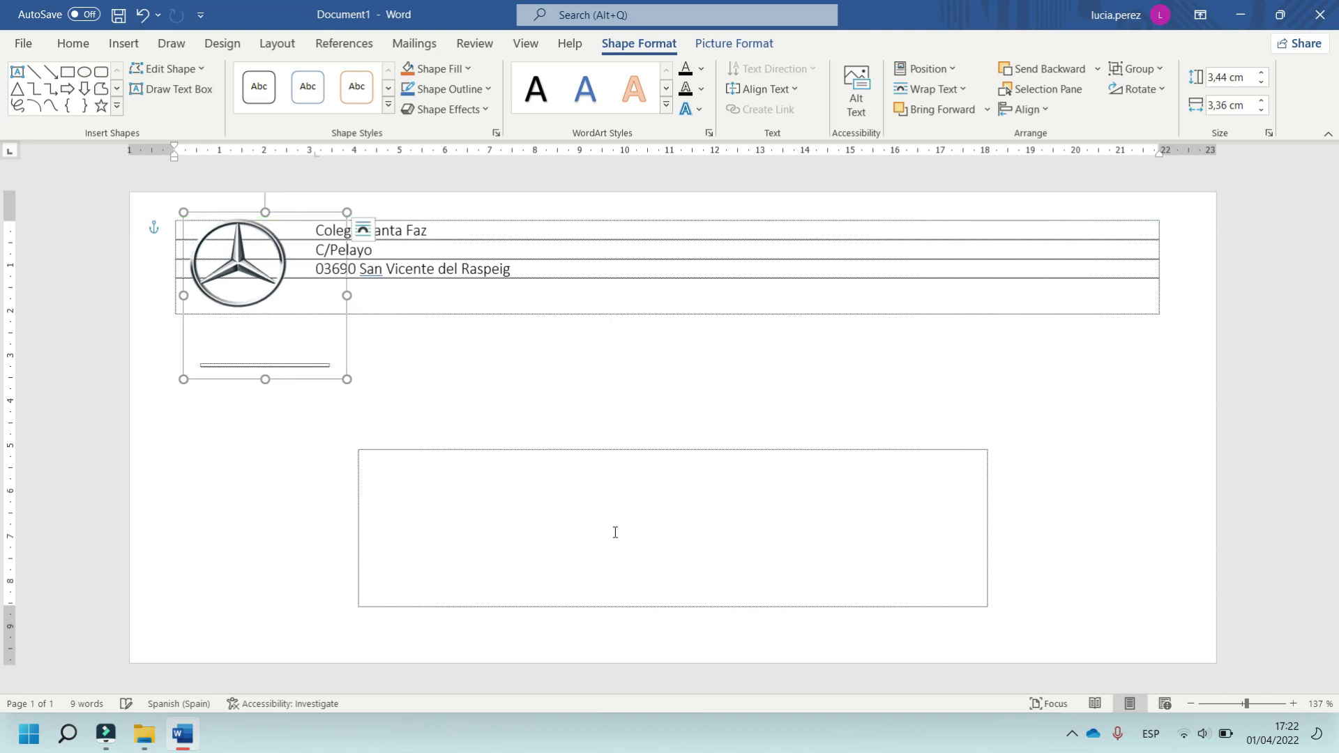
left_click(563, 528)
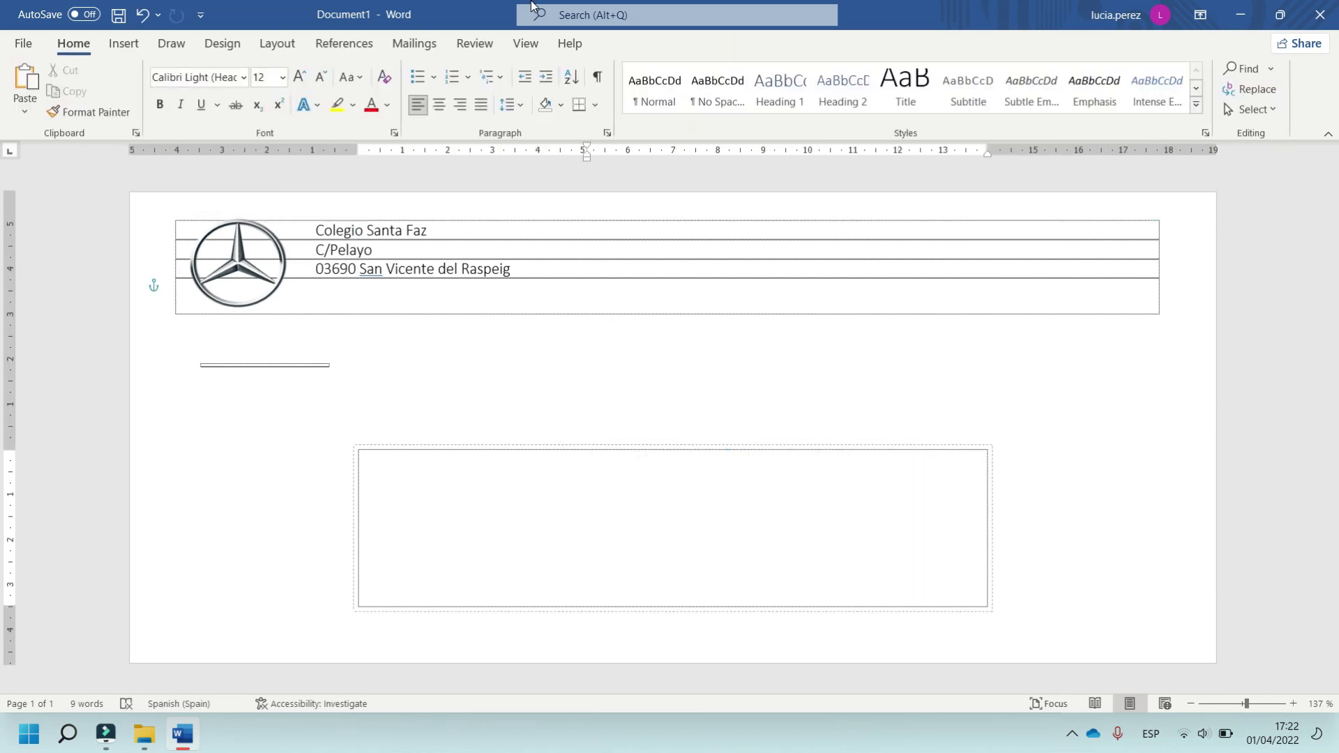
Insert the NOMBRE, DIRECCION and CIUDAD merge fields on successive lines of the address box
left_click(413, 43)
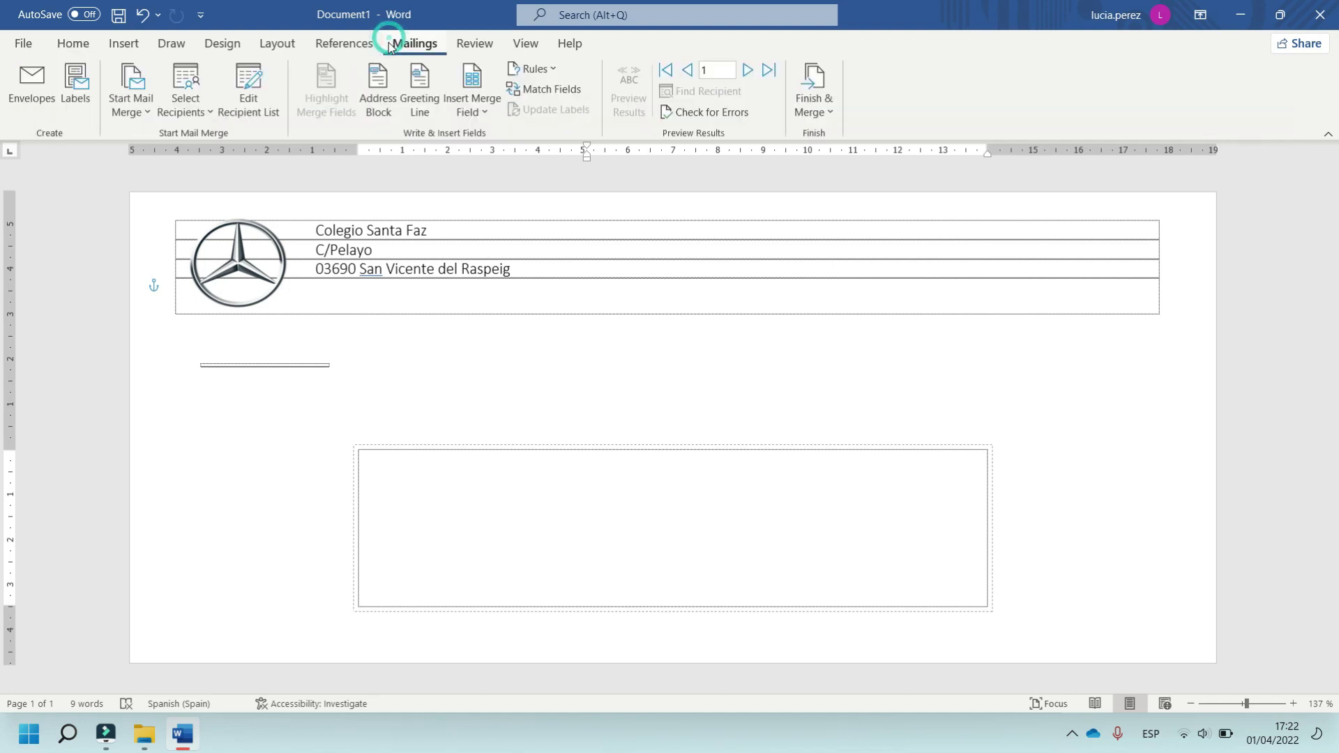
left_click(481, 117)
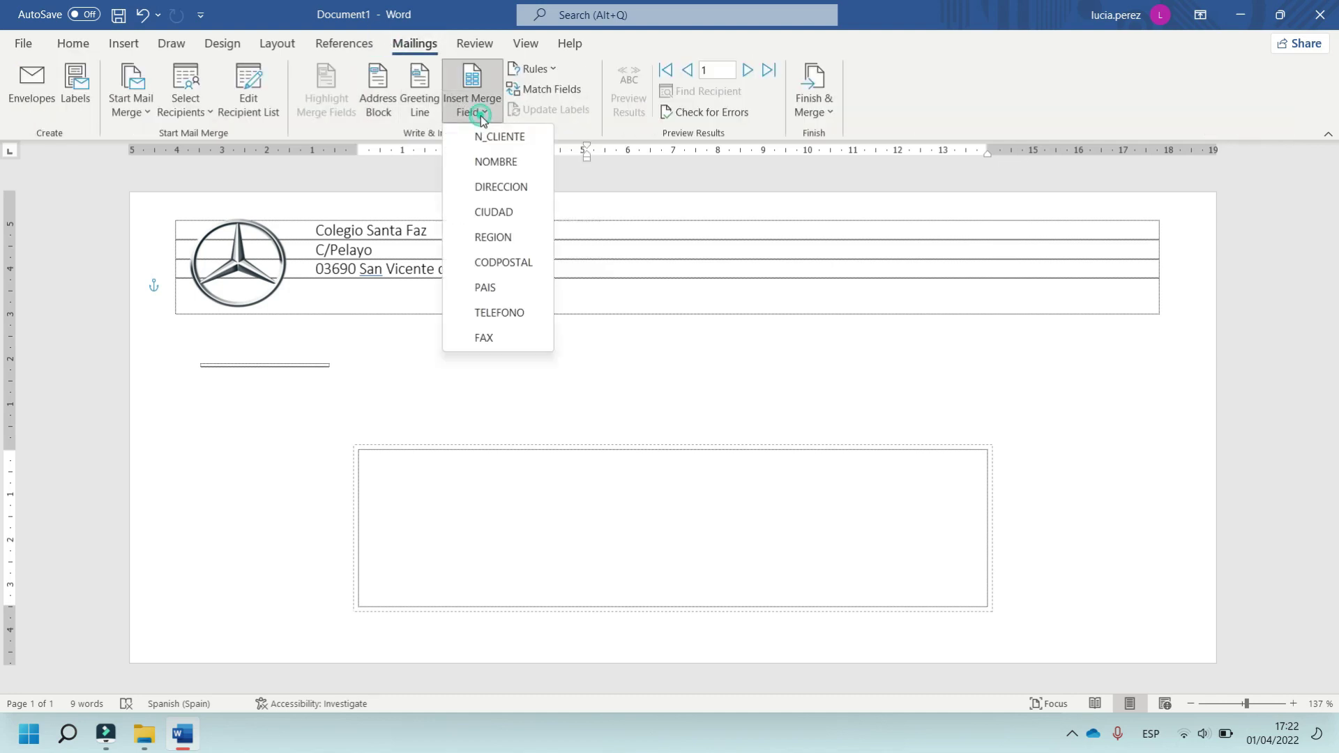
left_click(496, 162)
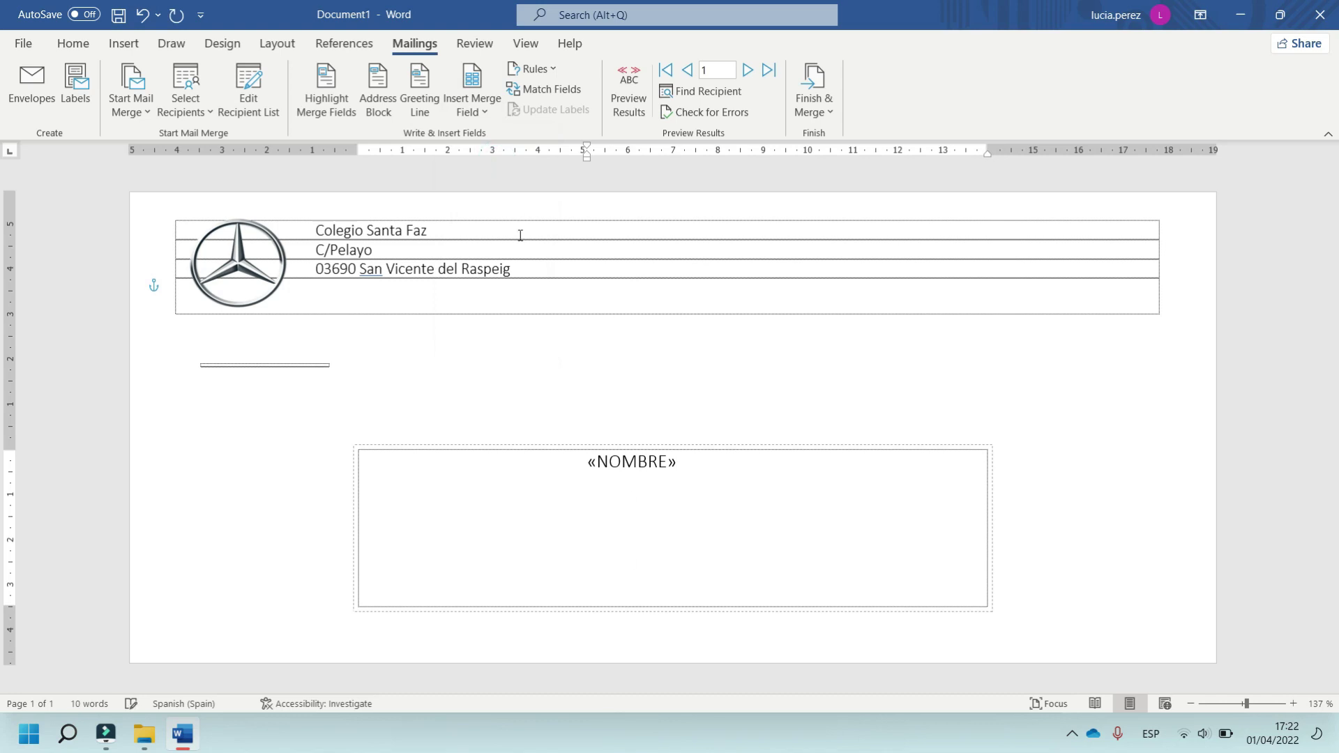
key("Return")
left_click(484, 105)
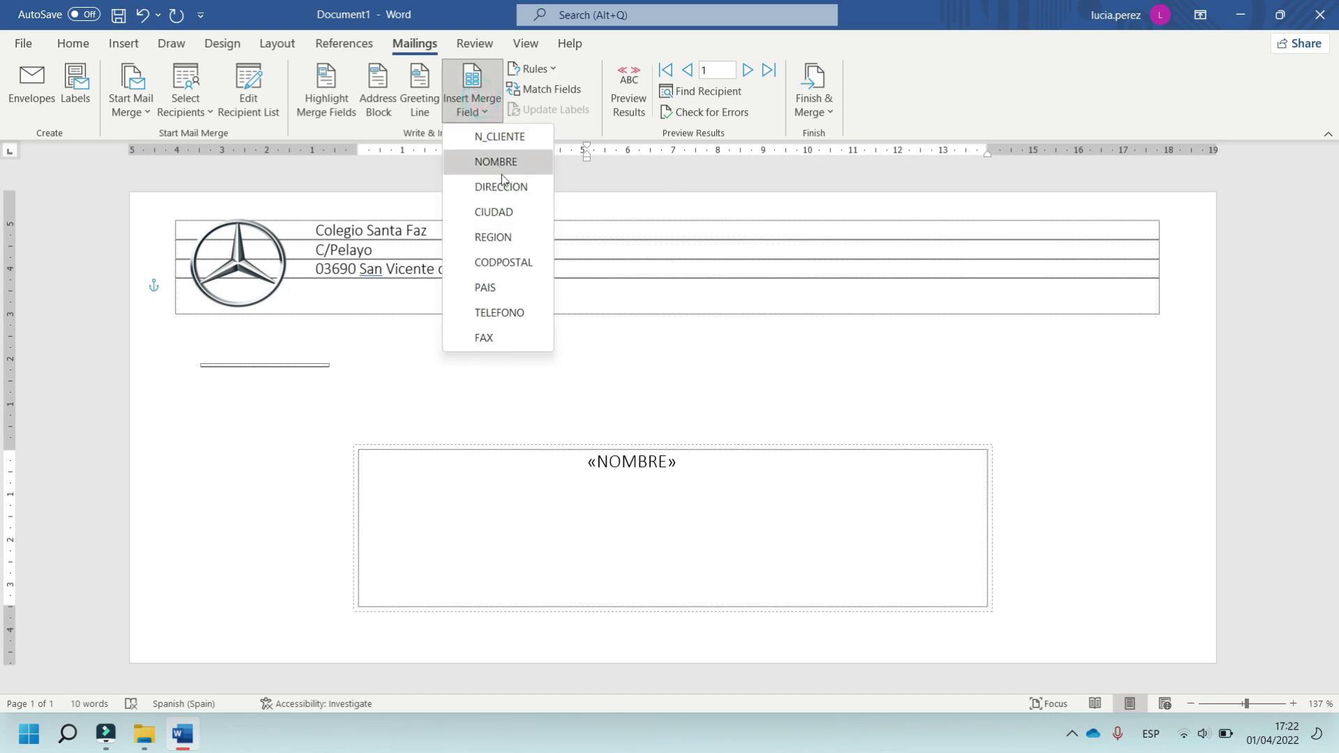
left_click(492, 188)
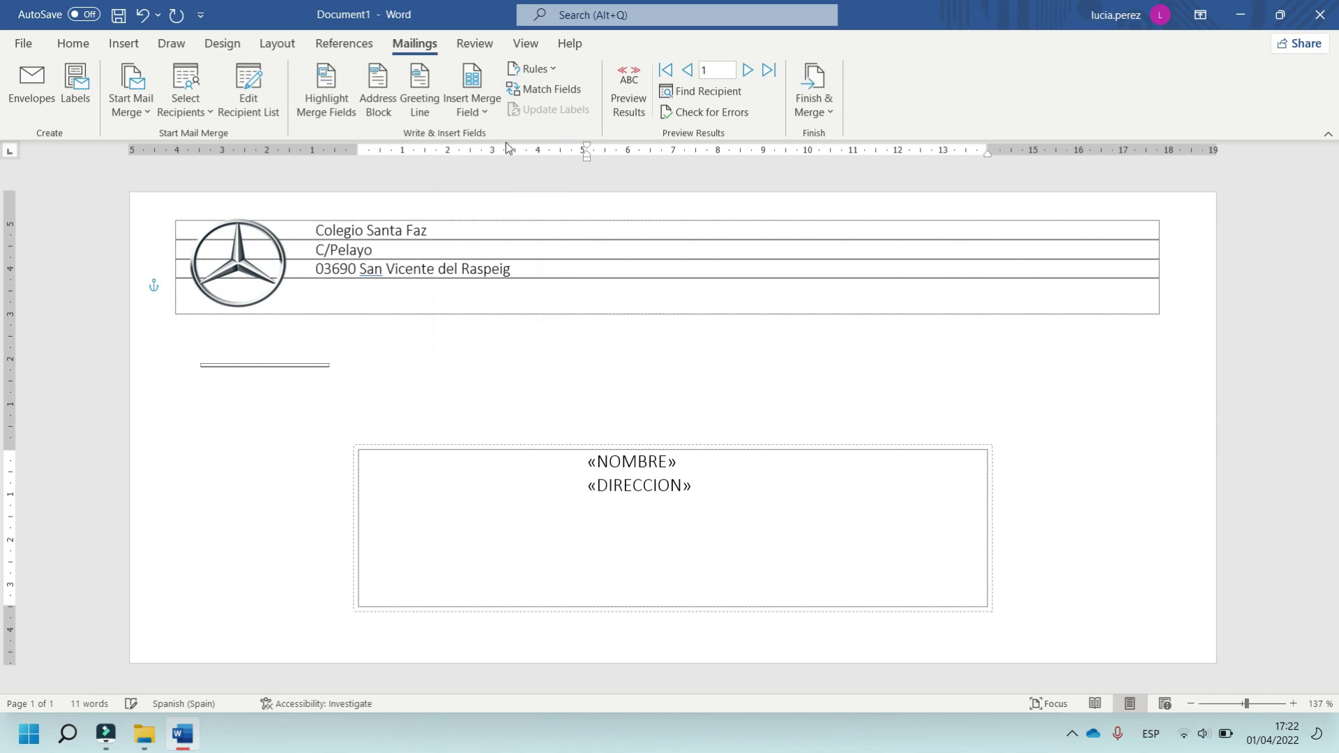
left_click(486, 112)
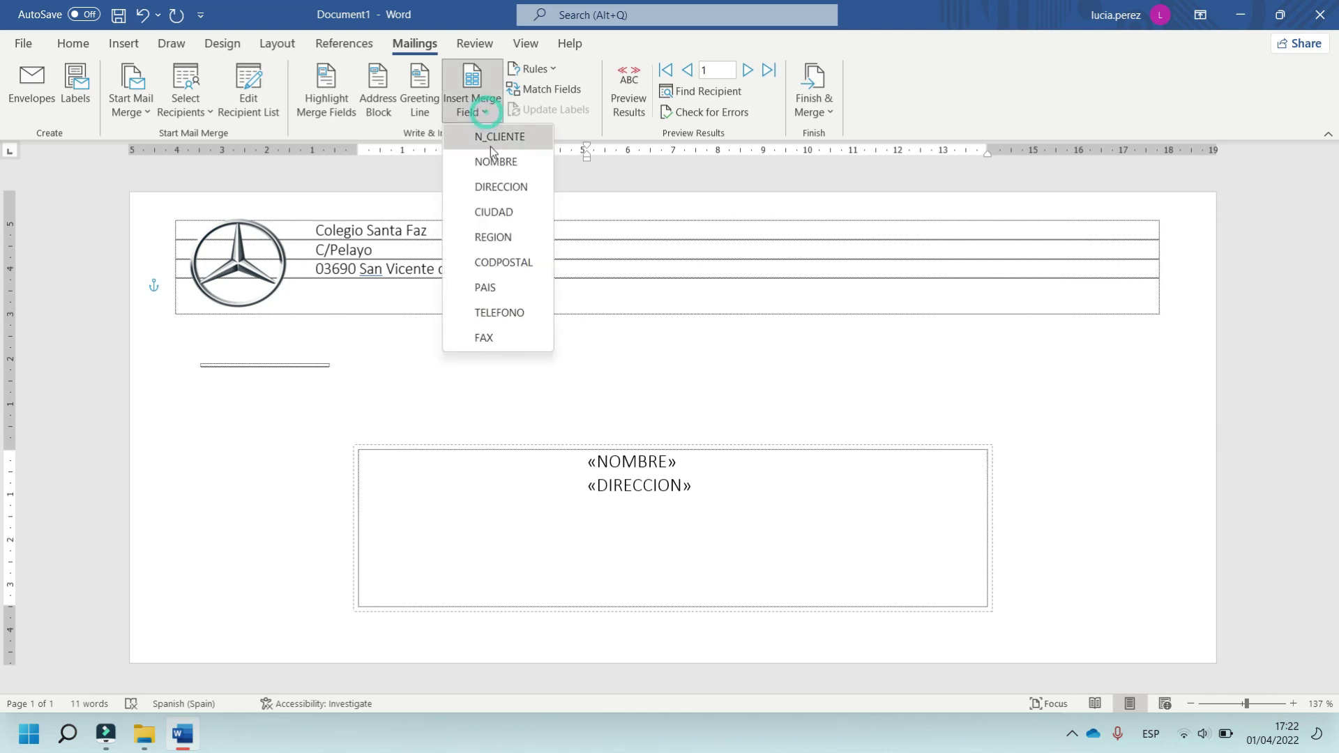
left_click(506, 213)
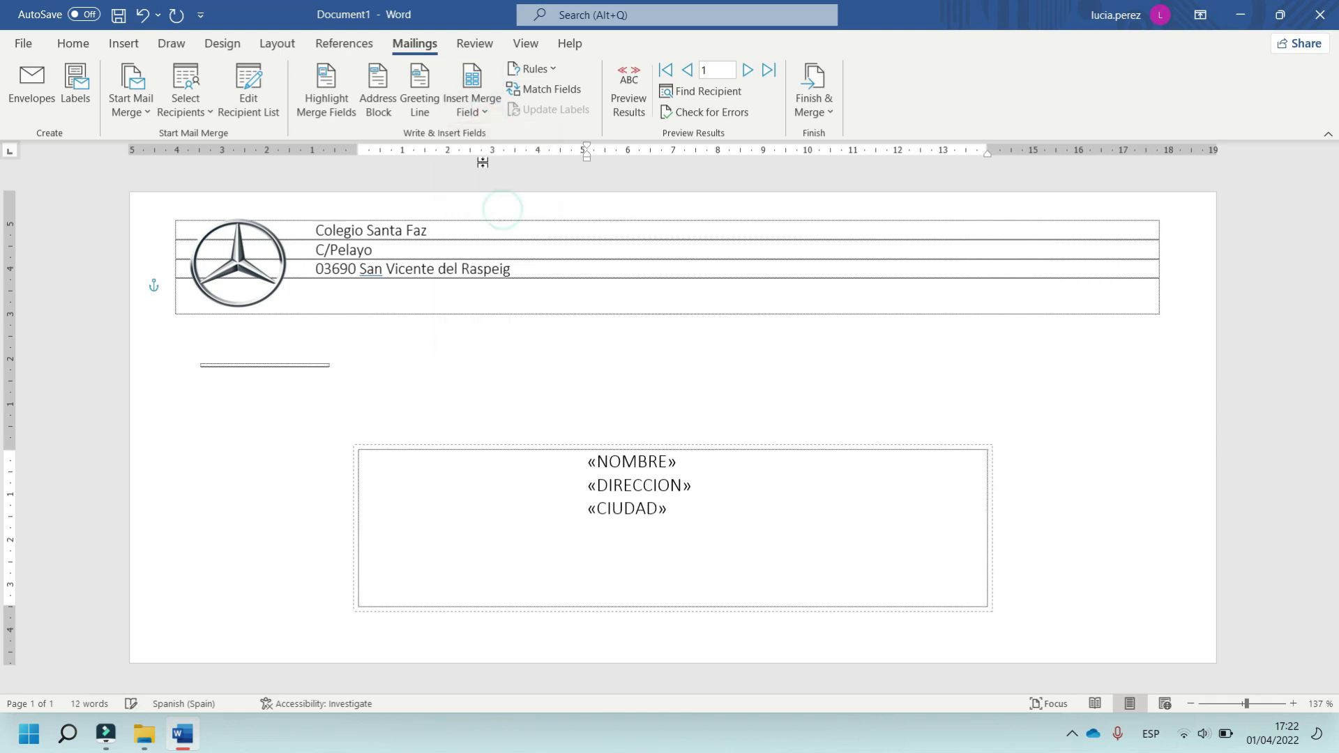
Add the CODPOSTAL field after CIUDAD on the same line, and PAIS on a new line
left_click(493, 112)
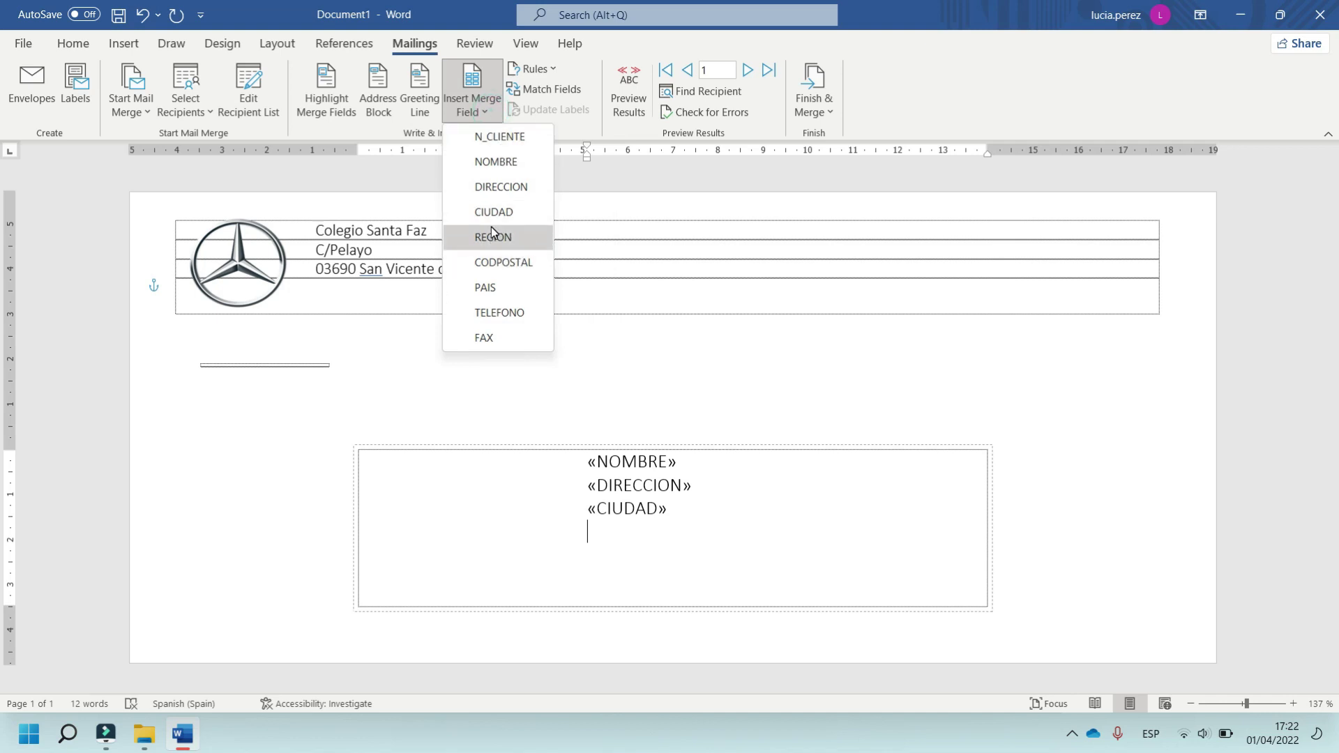
left_click(615, 318)
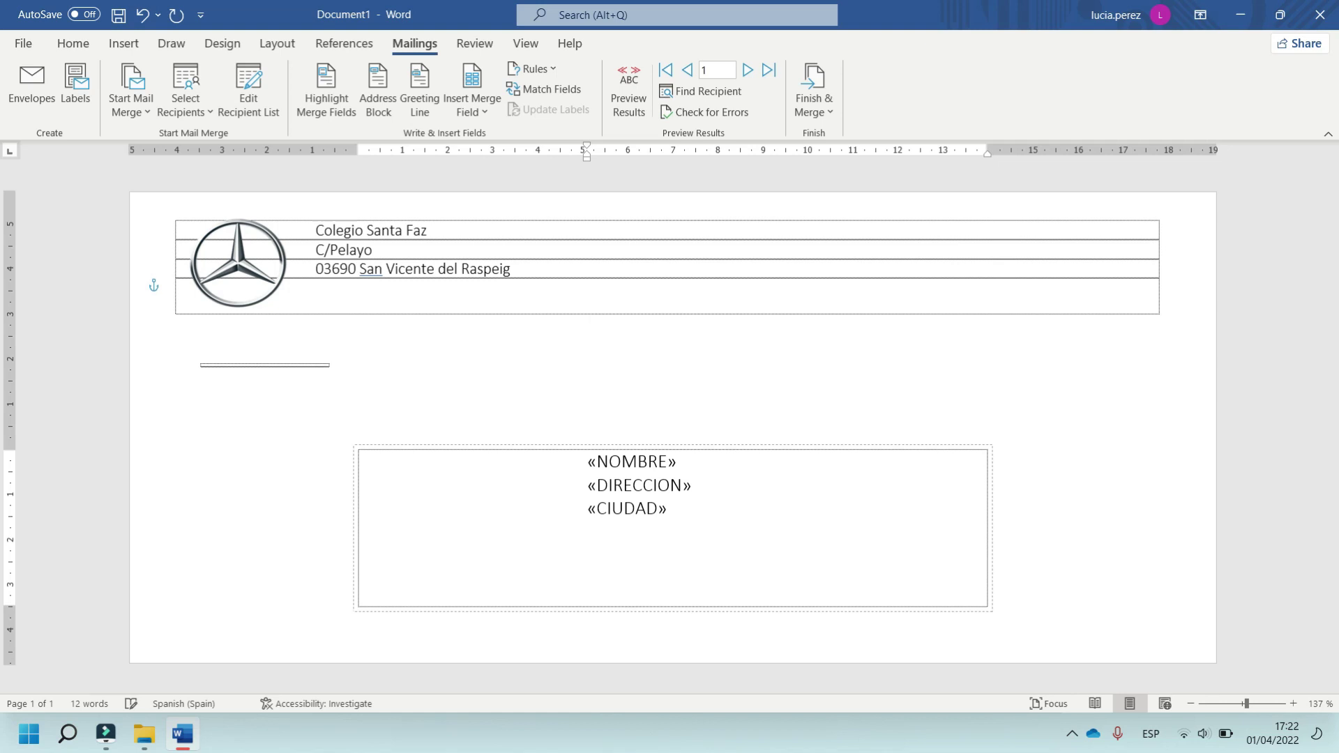
left_click(681, 510)
left_click(482, 111)
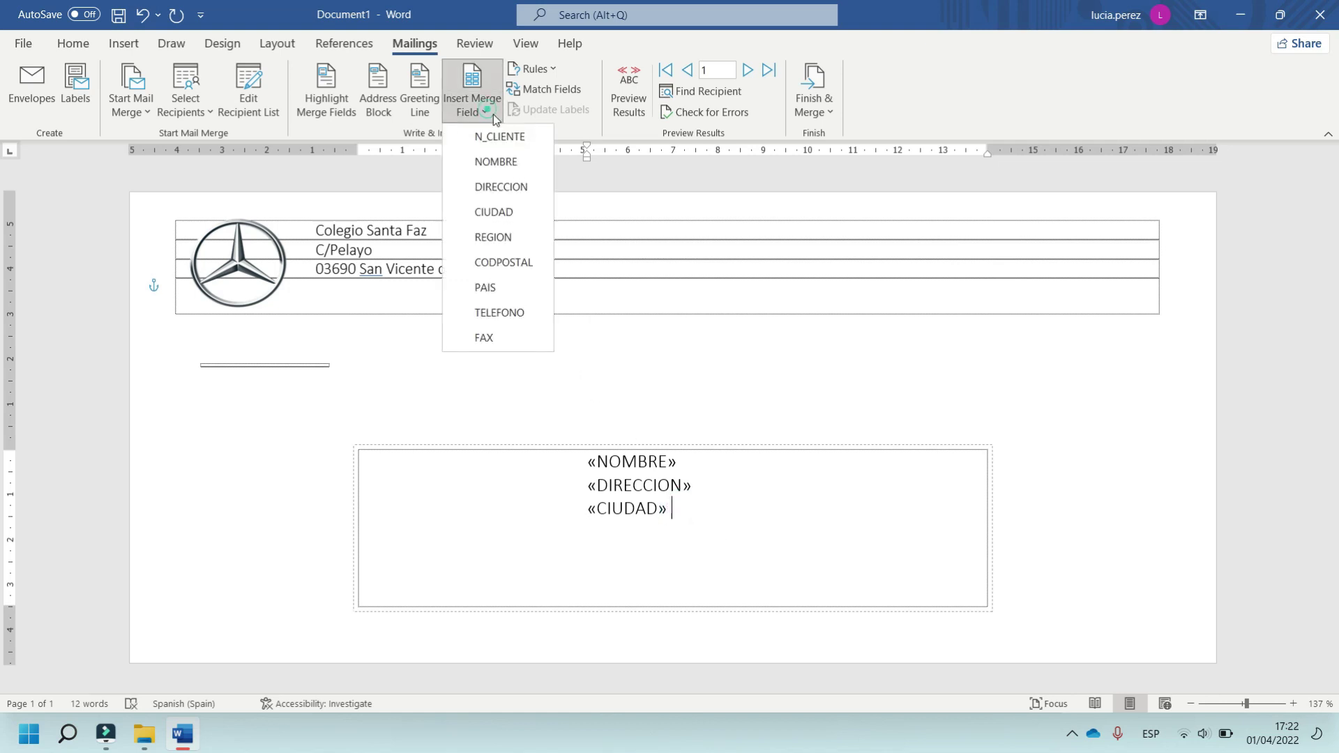
left_click(504, 262)
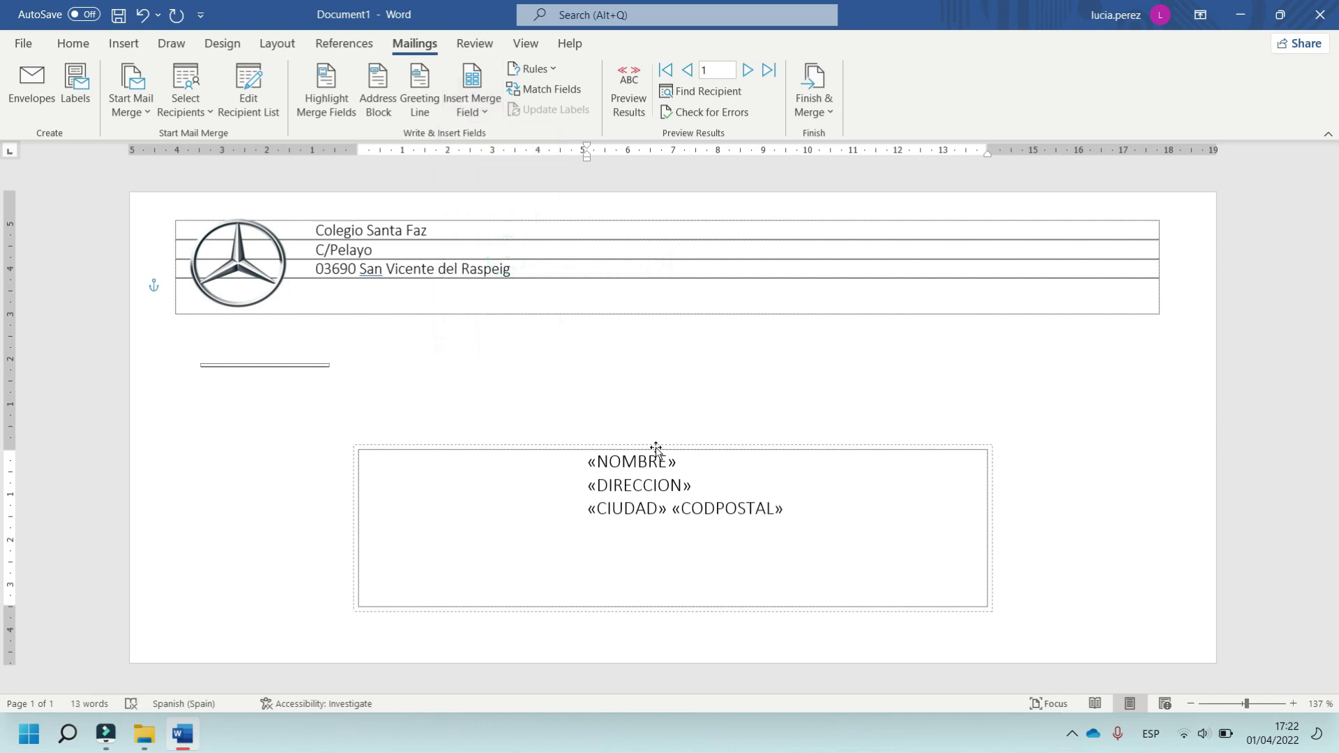
key("Return")
left_click(496, 113)
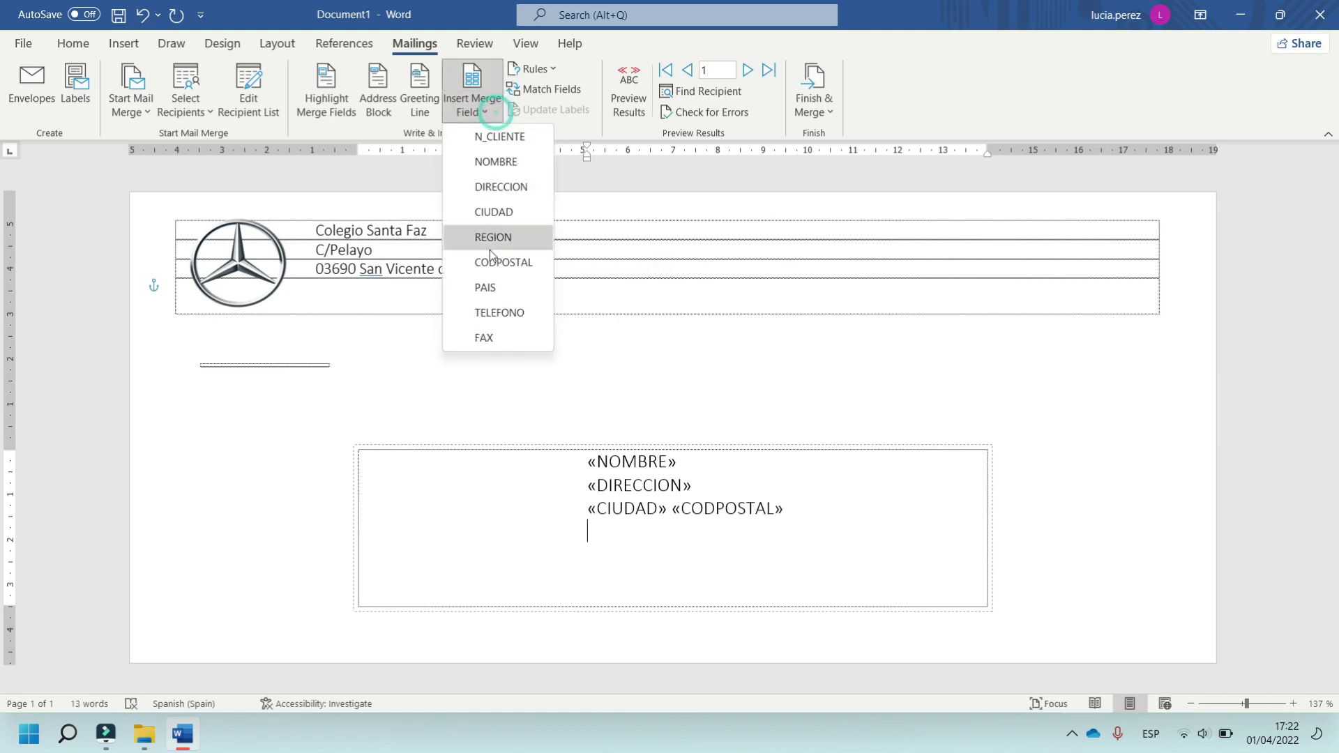
left_click(493, 288)
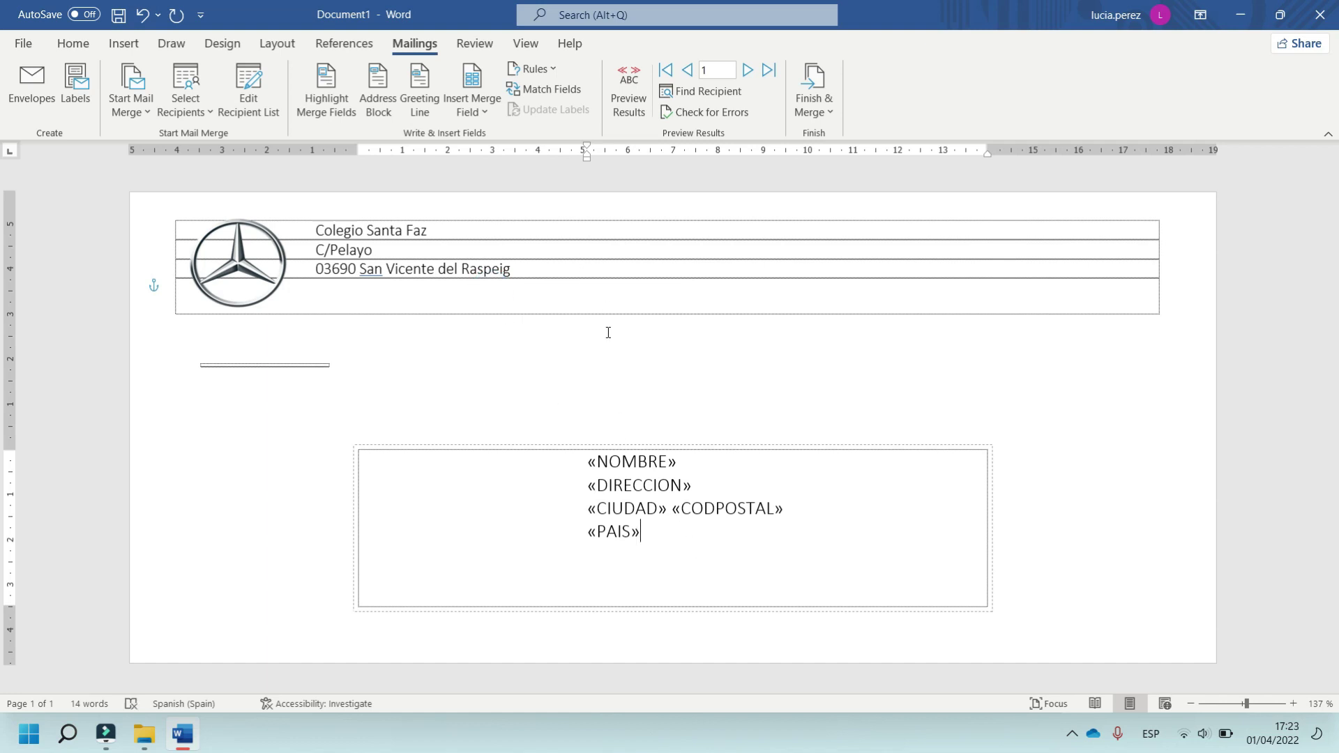
Turn on Preview Results to show the first recipient's name, street, city, postcode and country
left_click(638, 93)
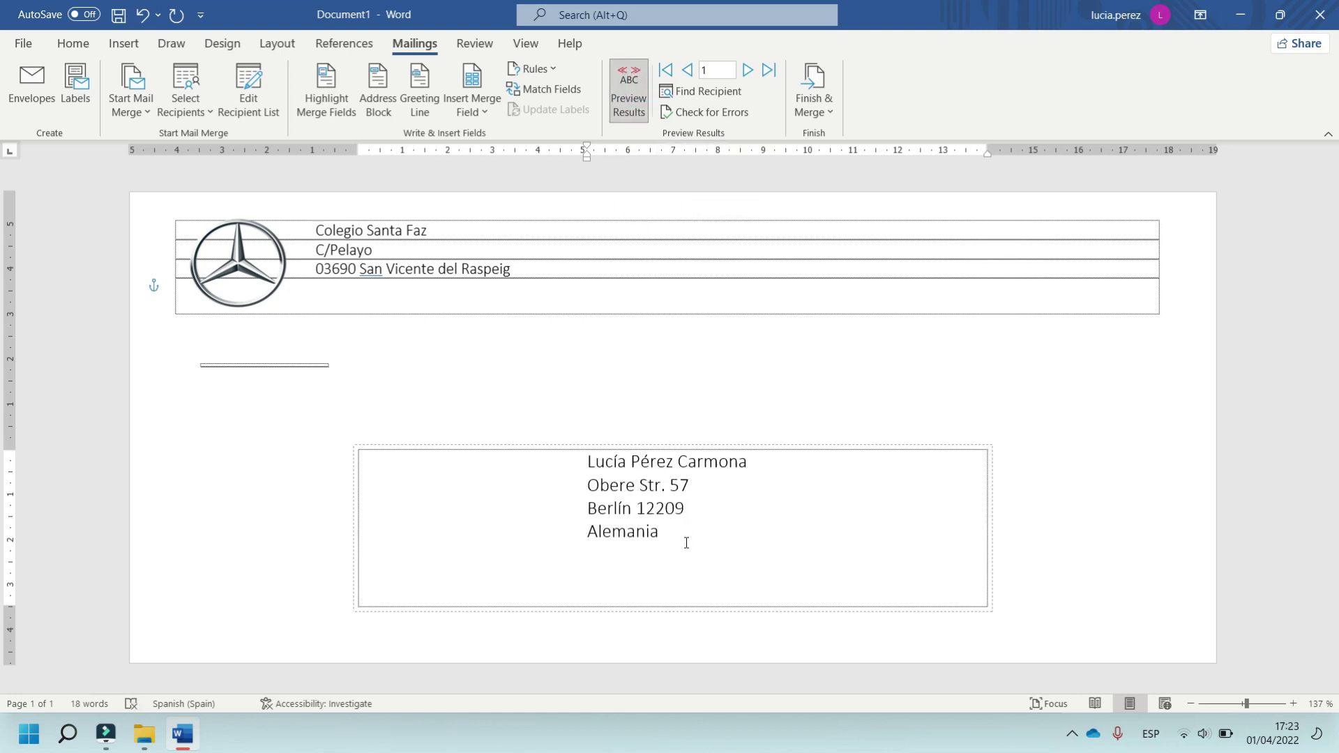
left_click(752, 467)
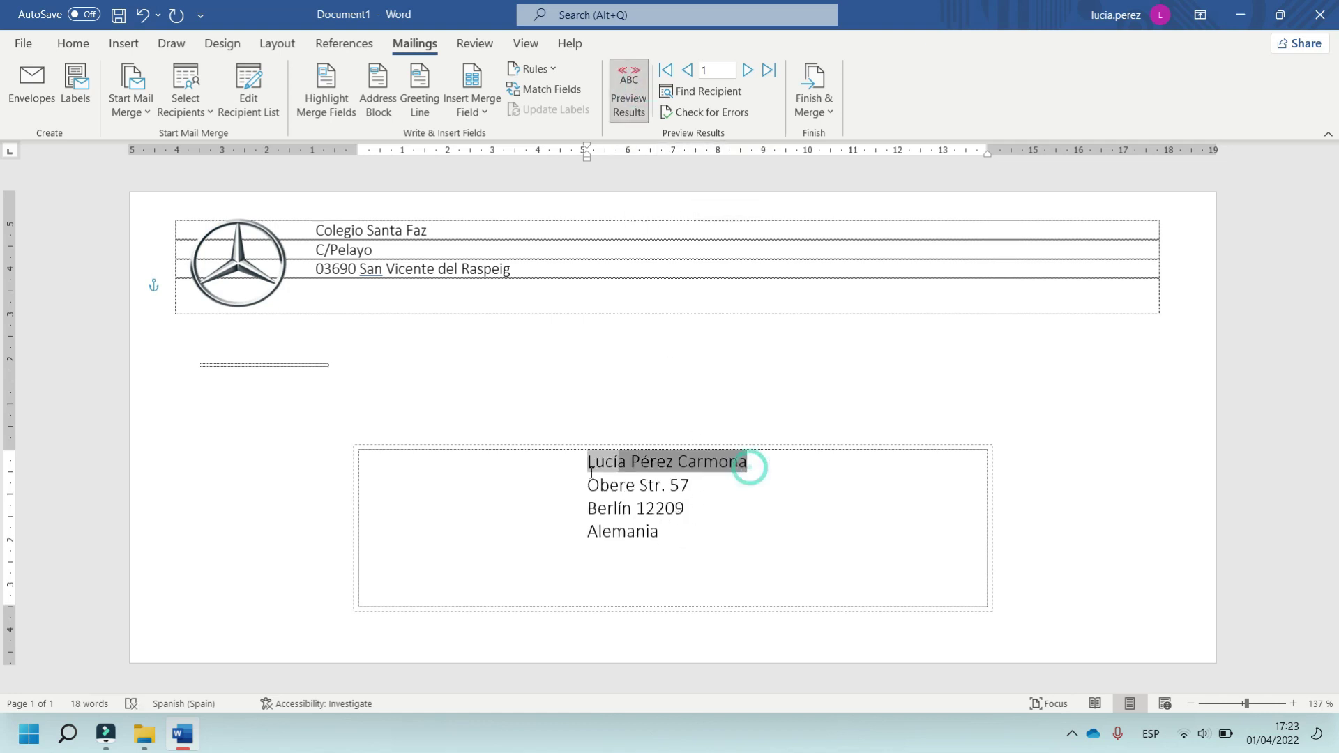
left_click(609, 509)
left_click(665, 535)
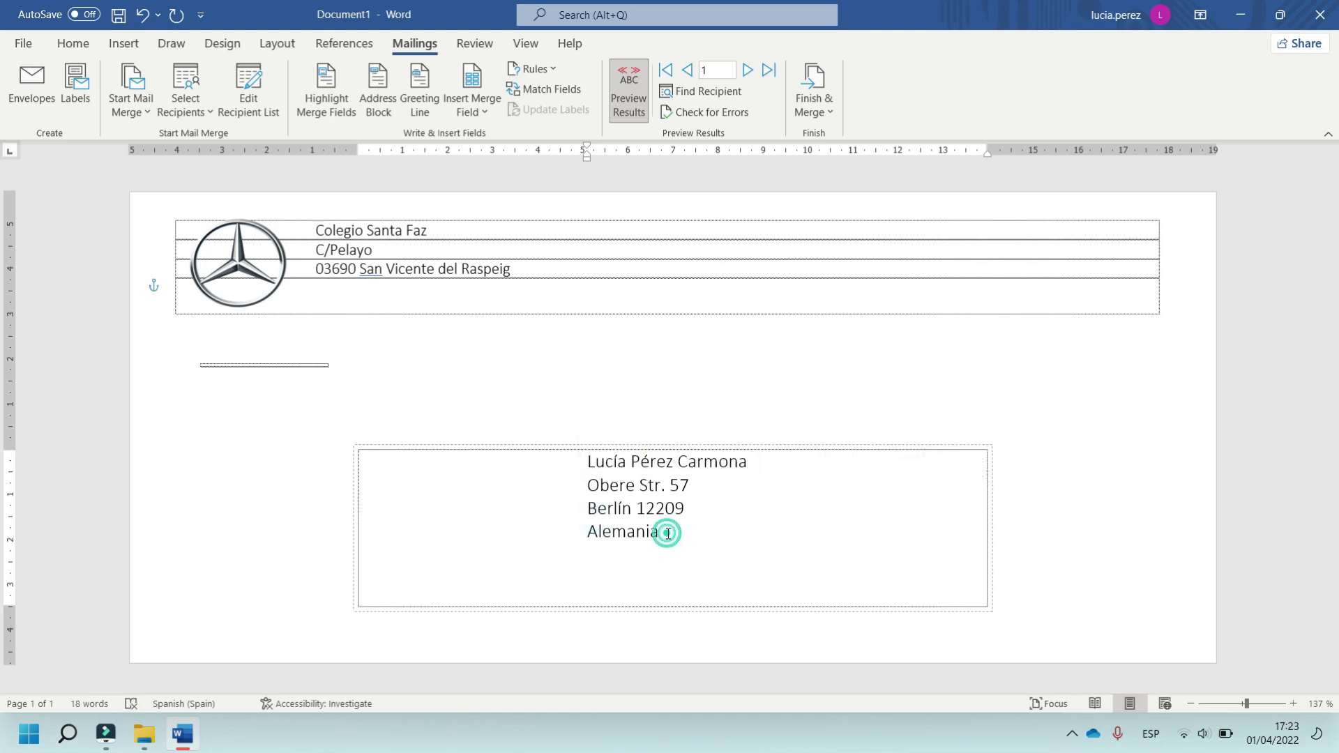
Make the recipient's name line bold and enlarge it from 12 to 14 pt
left_click_drag(617, 532, 556, 487)
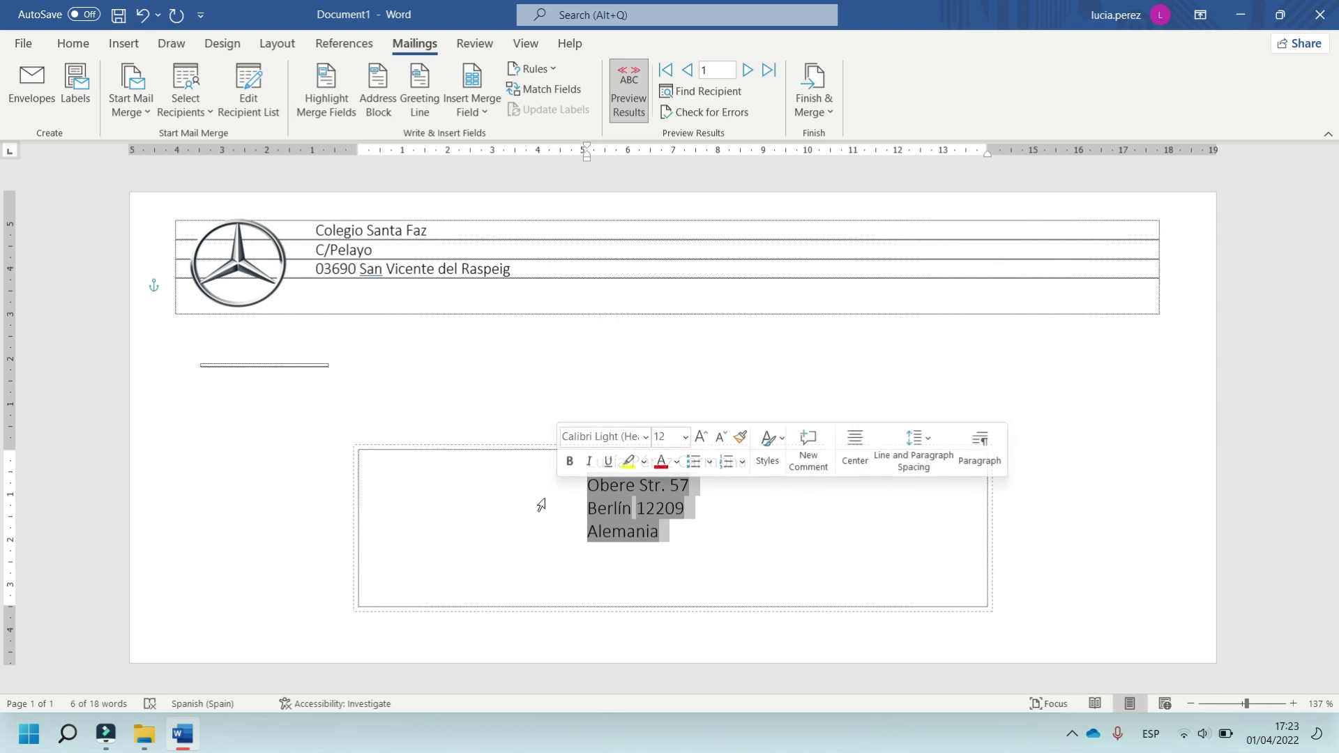
left_click(705, 541)
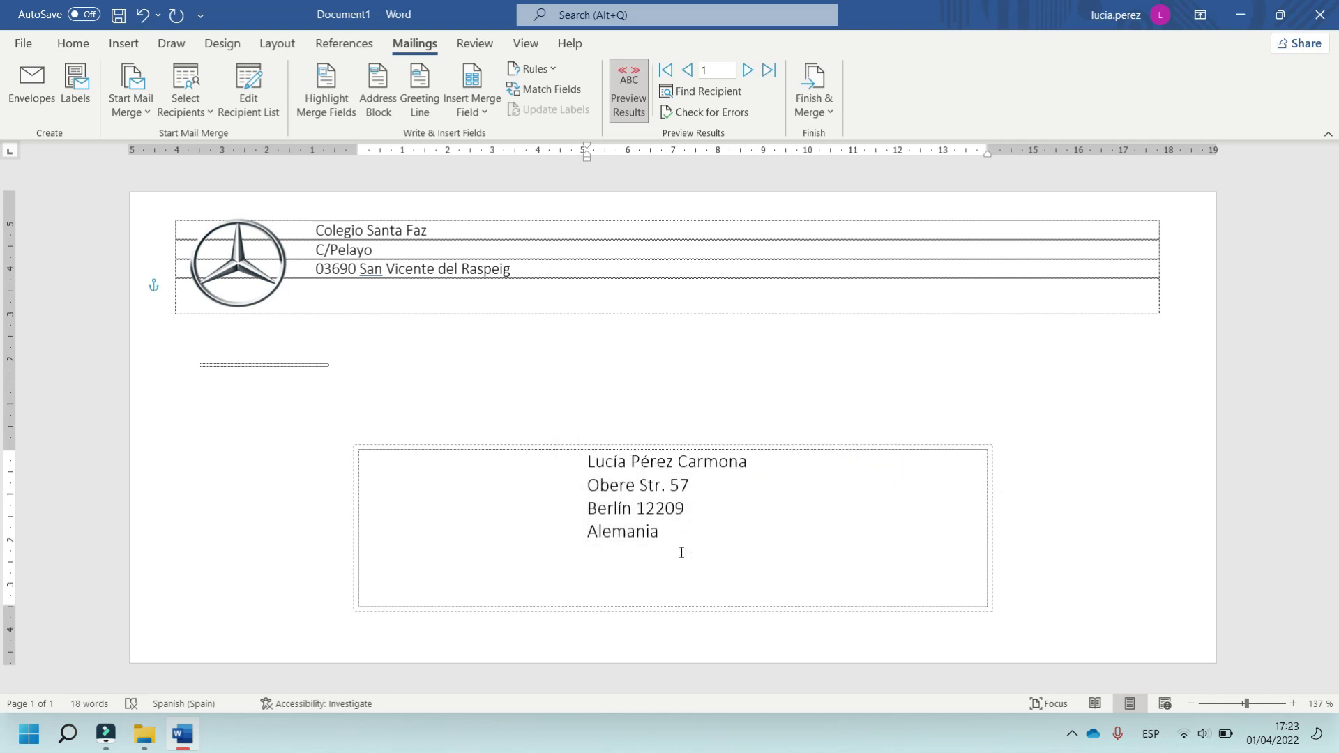
left_click_drag(687, 537, 560, 457)
left_click(726, 535)
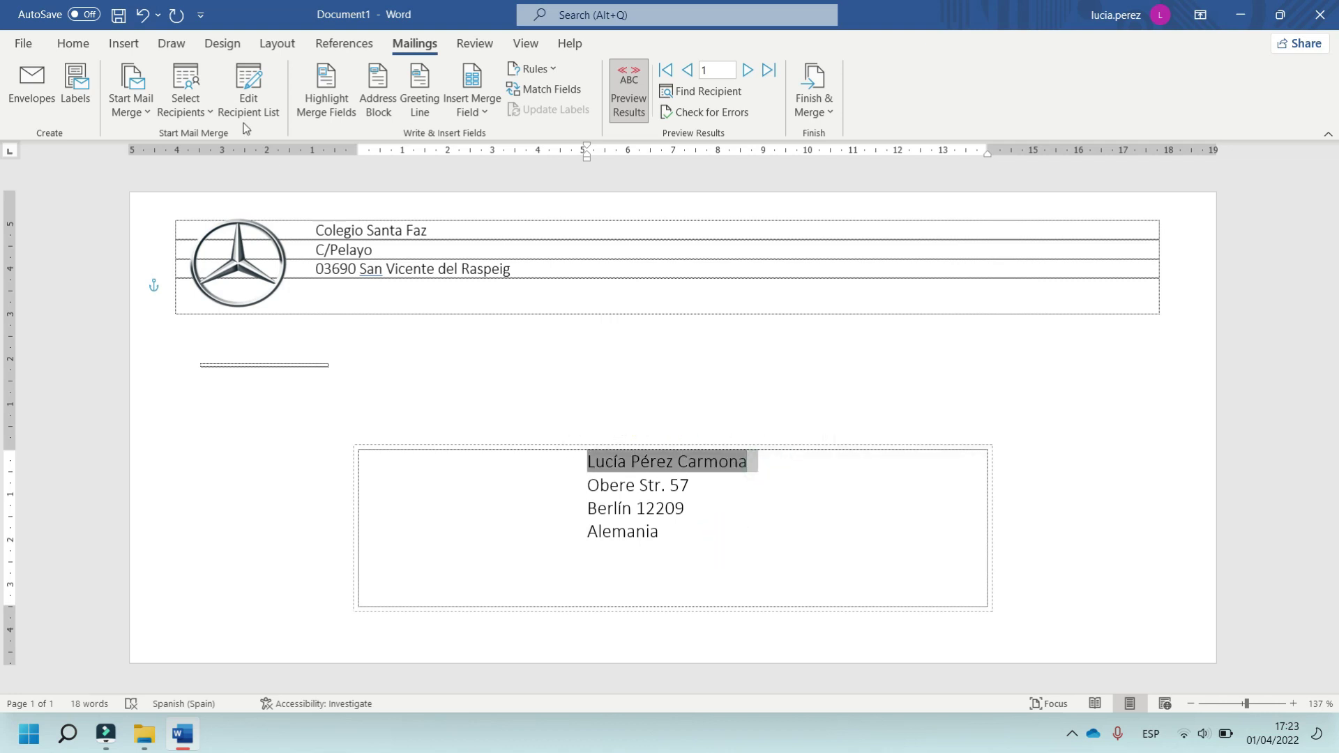
left_click(73, 44)
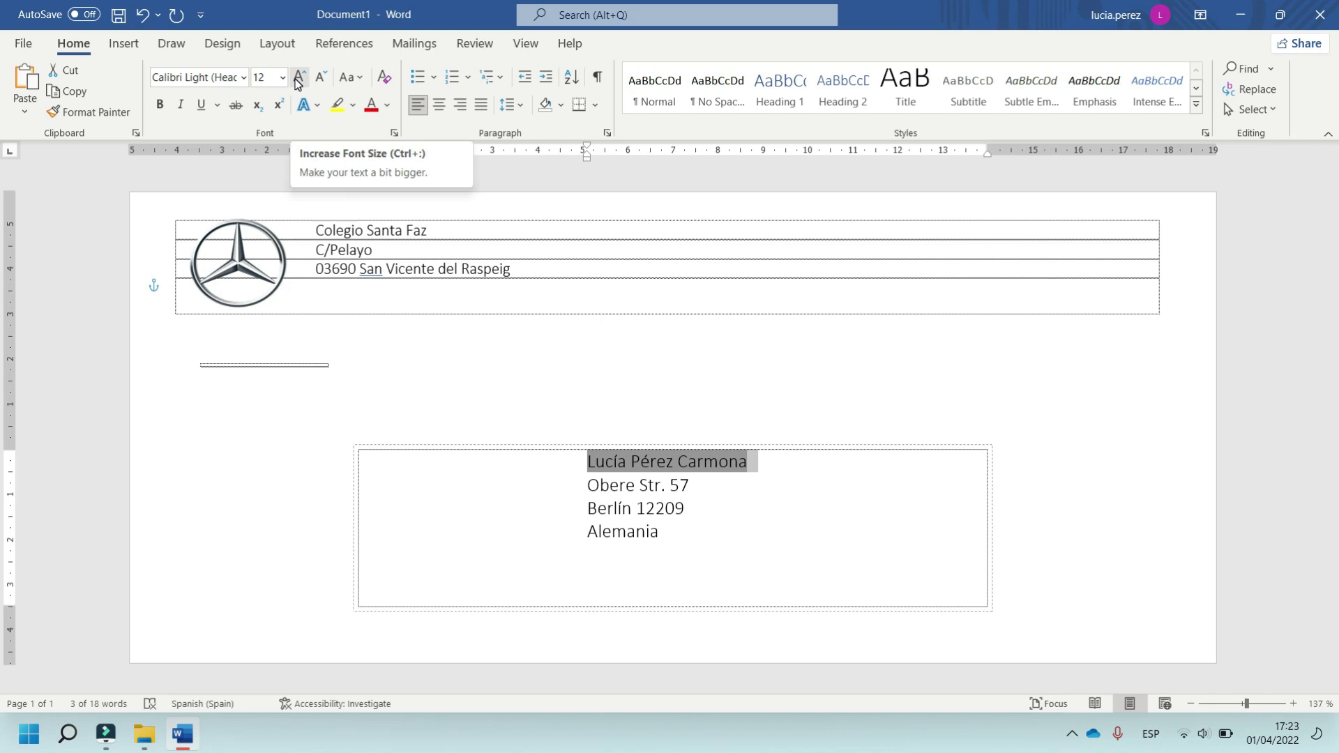
left_click(299, 83)
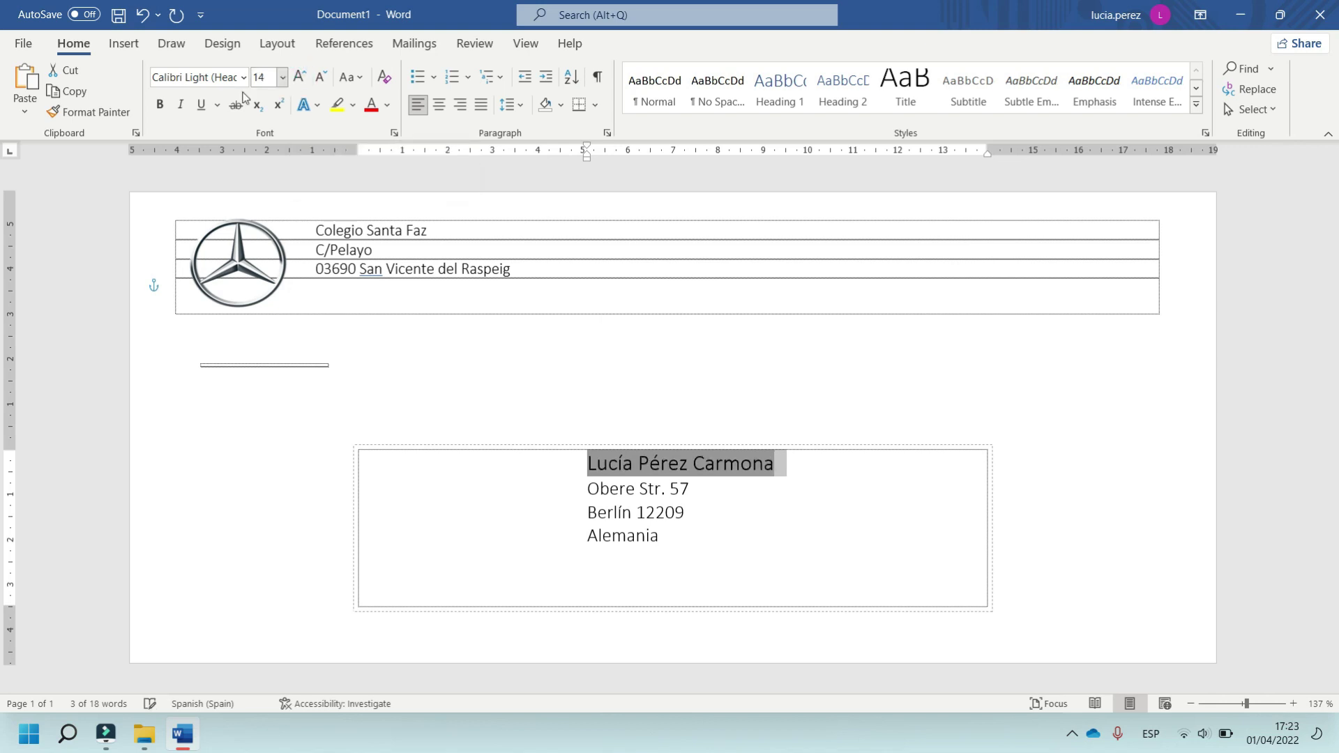
left_click(159, 106)
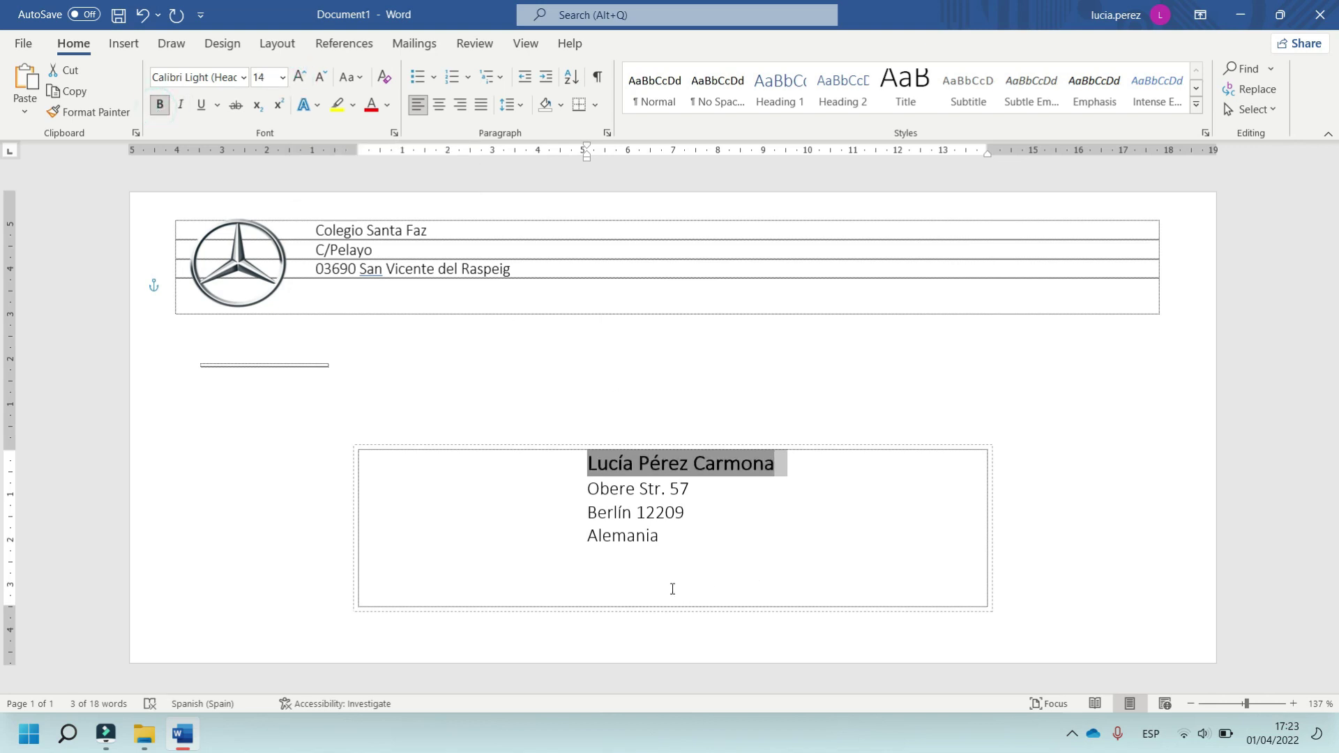
left_click(683, 559)
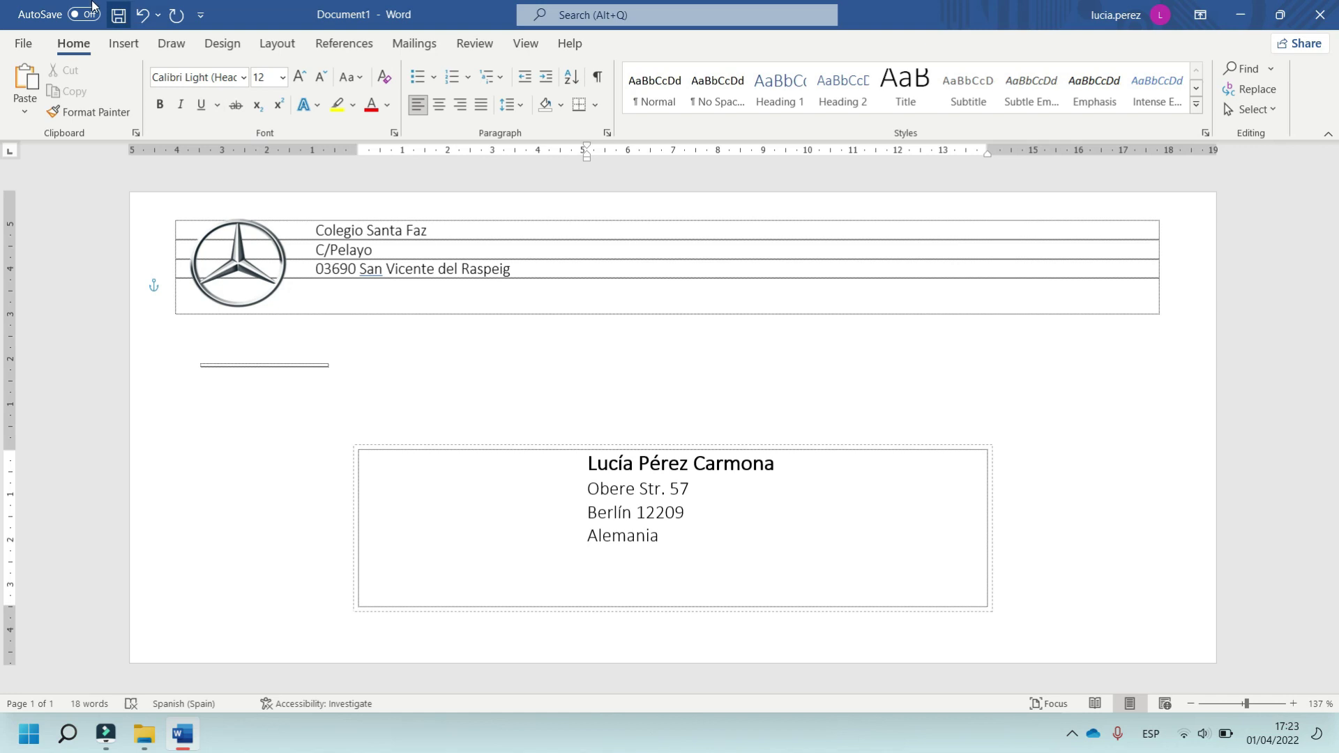
left_click(26, 44)
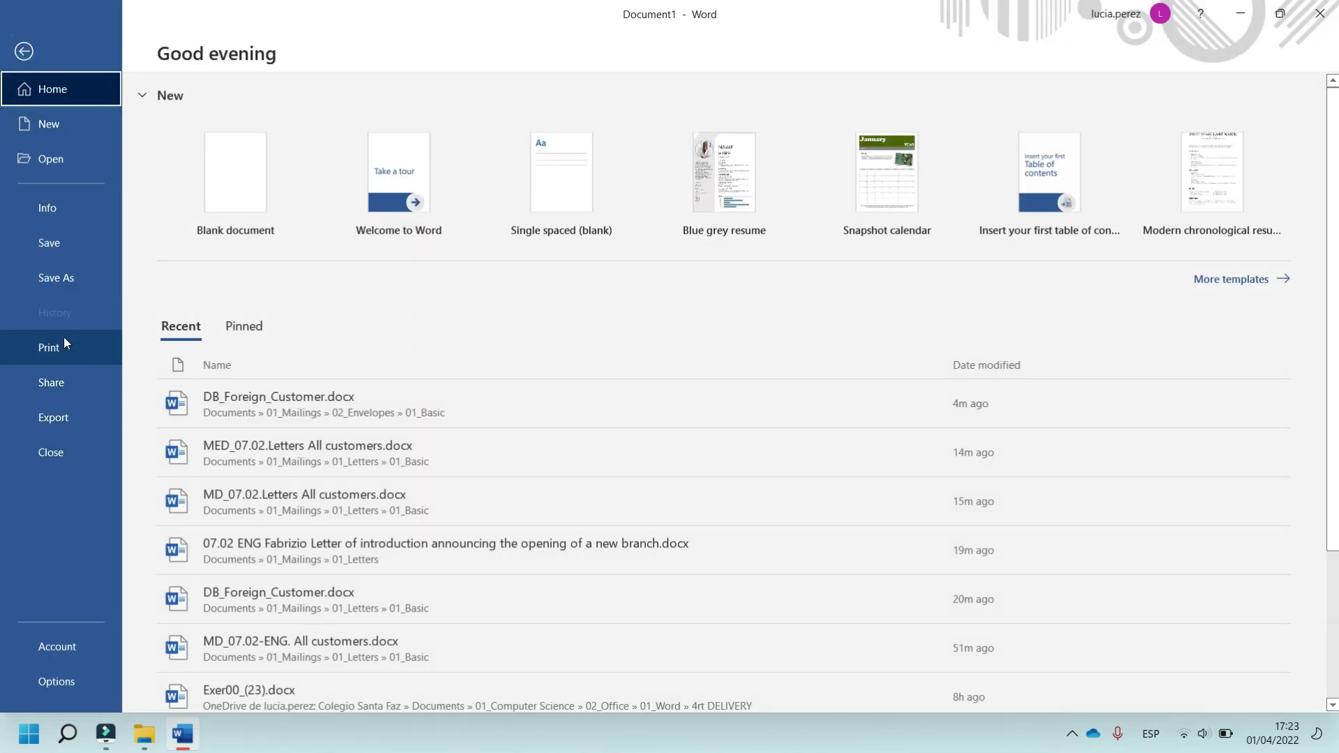
Save the document as 'MD_Envelopes. Size 10. All customers' in Documents\01_Mailings\02_Envelopes\01_Basic
left_click(62, 280)
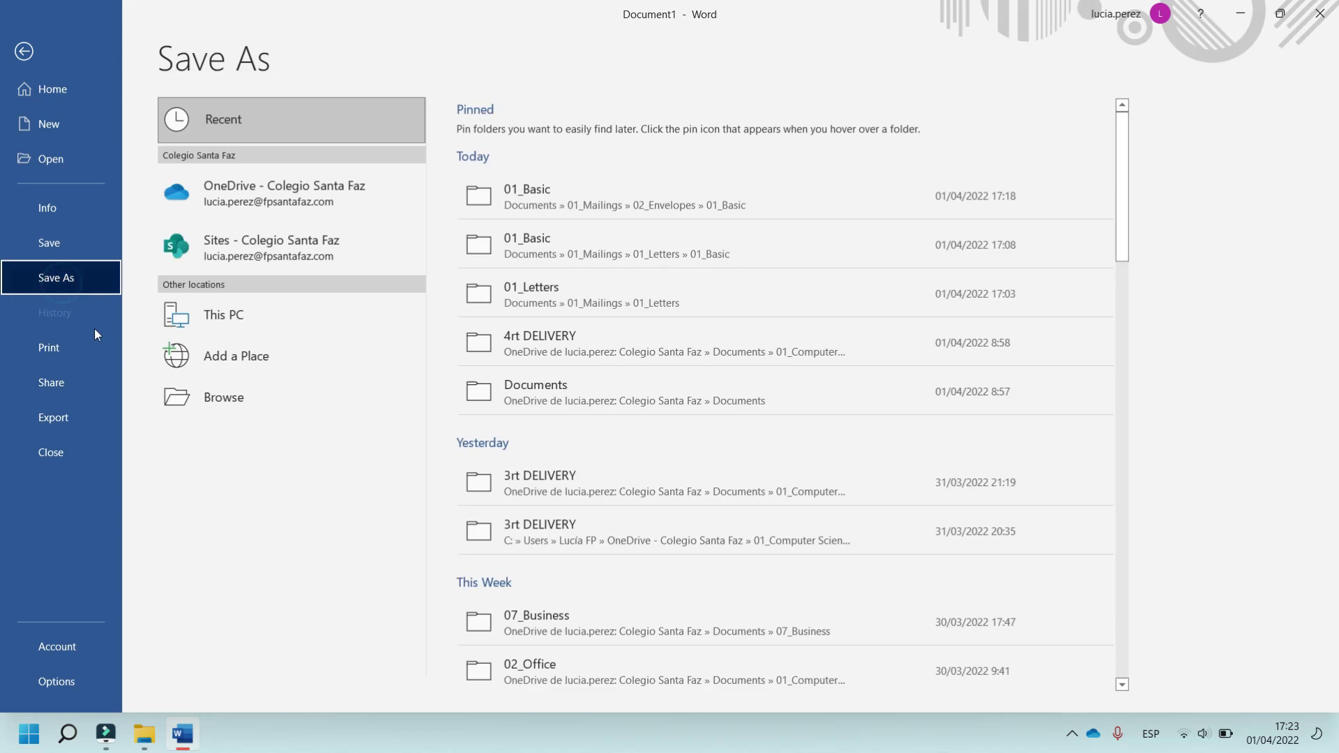
left_click(214, 410)
left_click(220, 145)
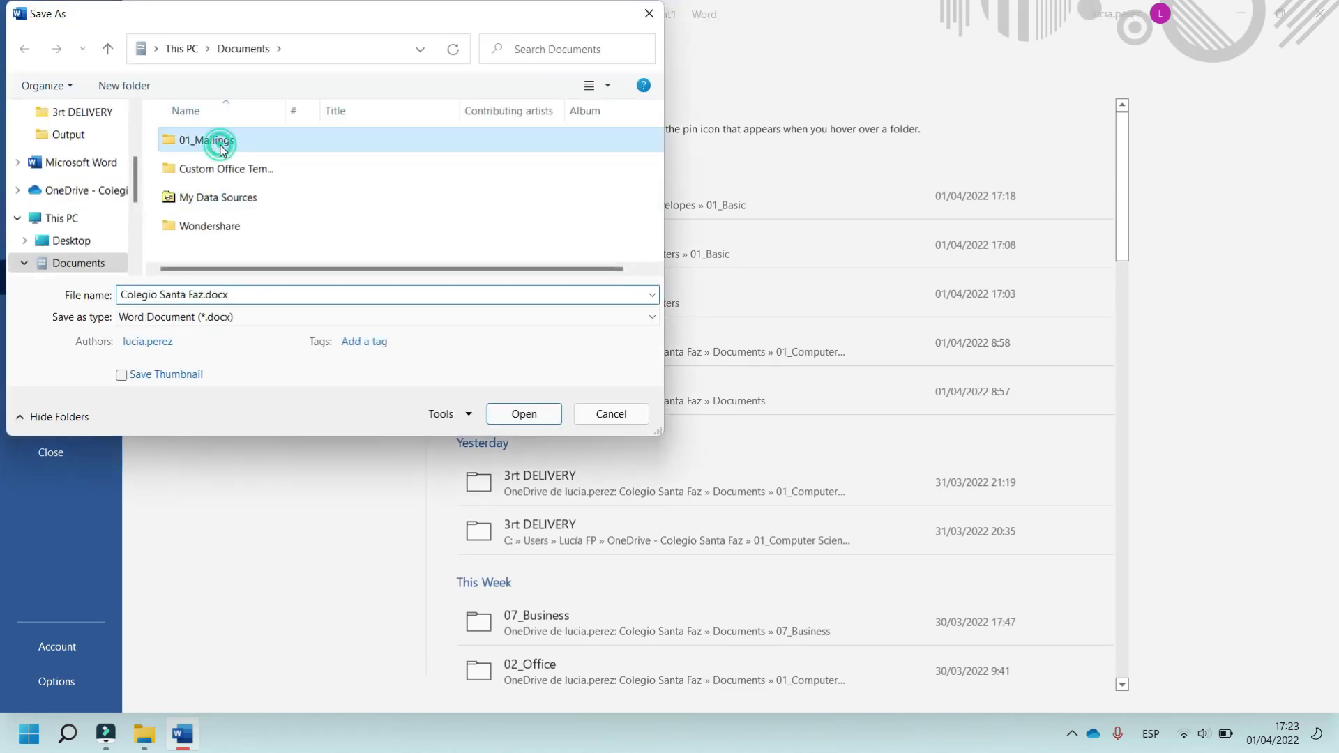
double_click(220, 145)
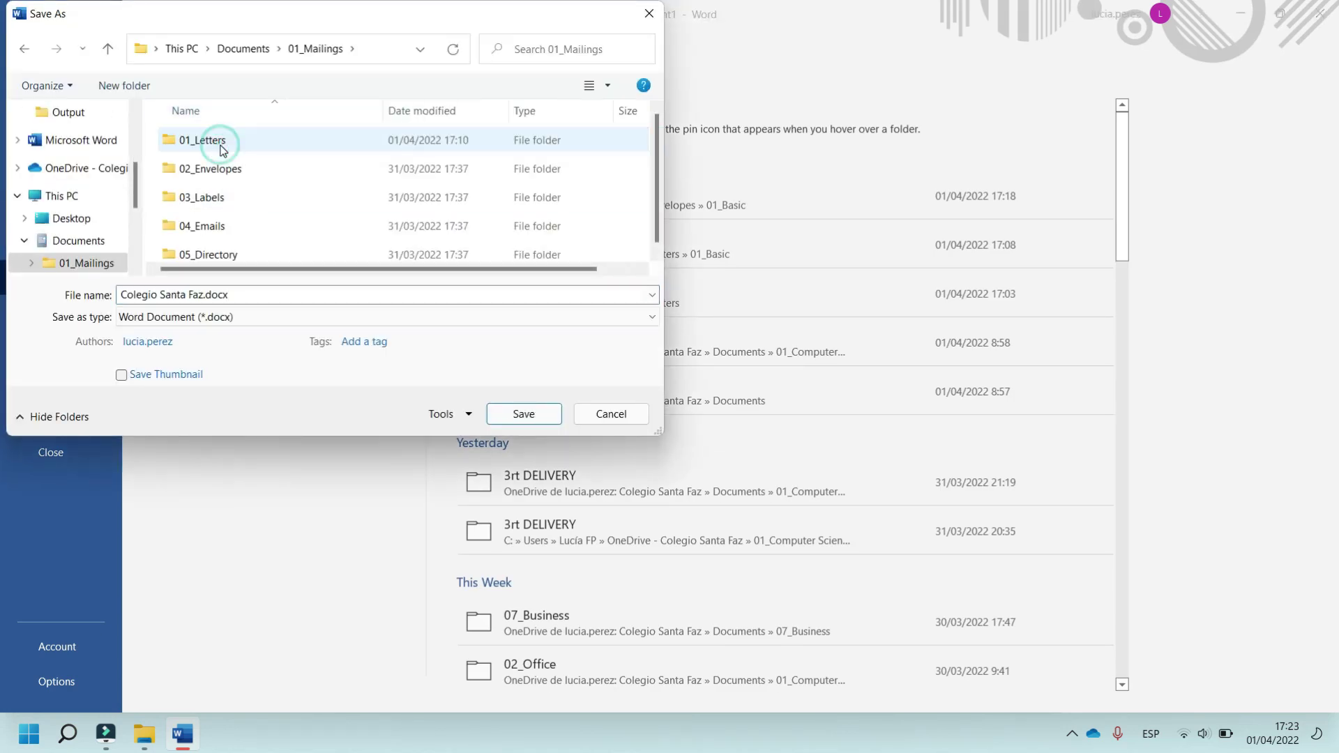
double_click(231, 169)
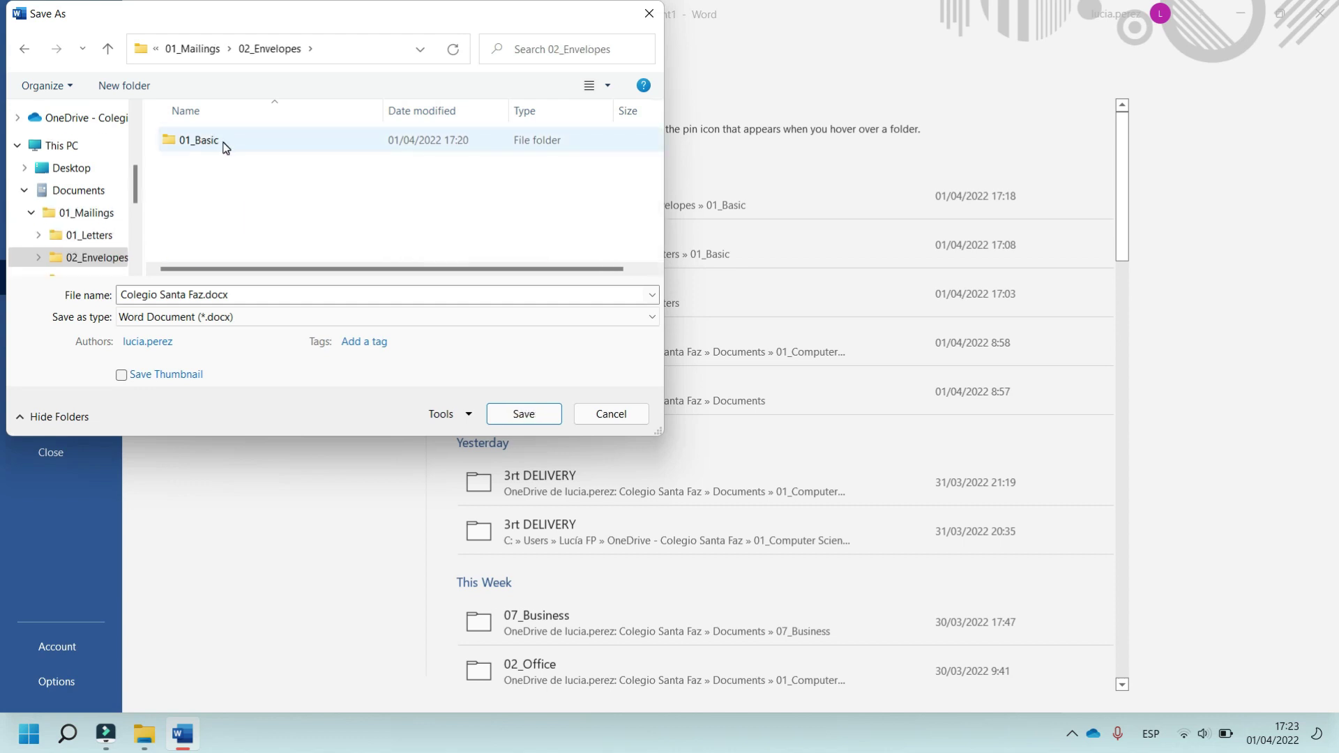
double_click(226, 143)
triple_click(189, 294)
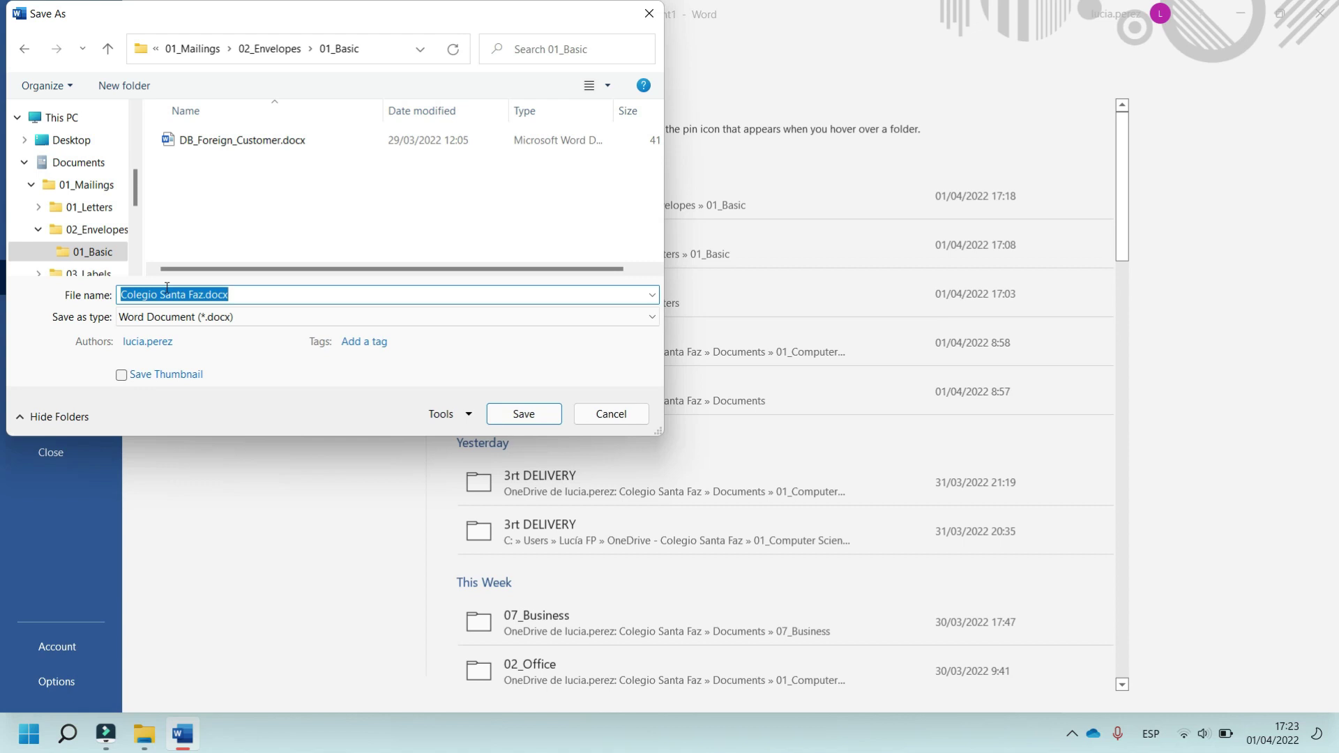
type("MD")
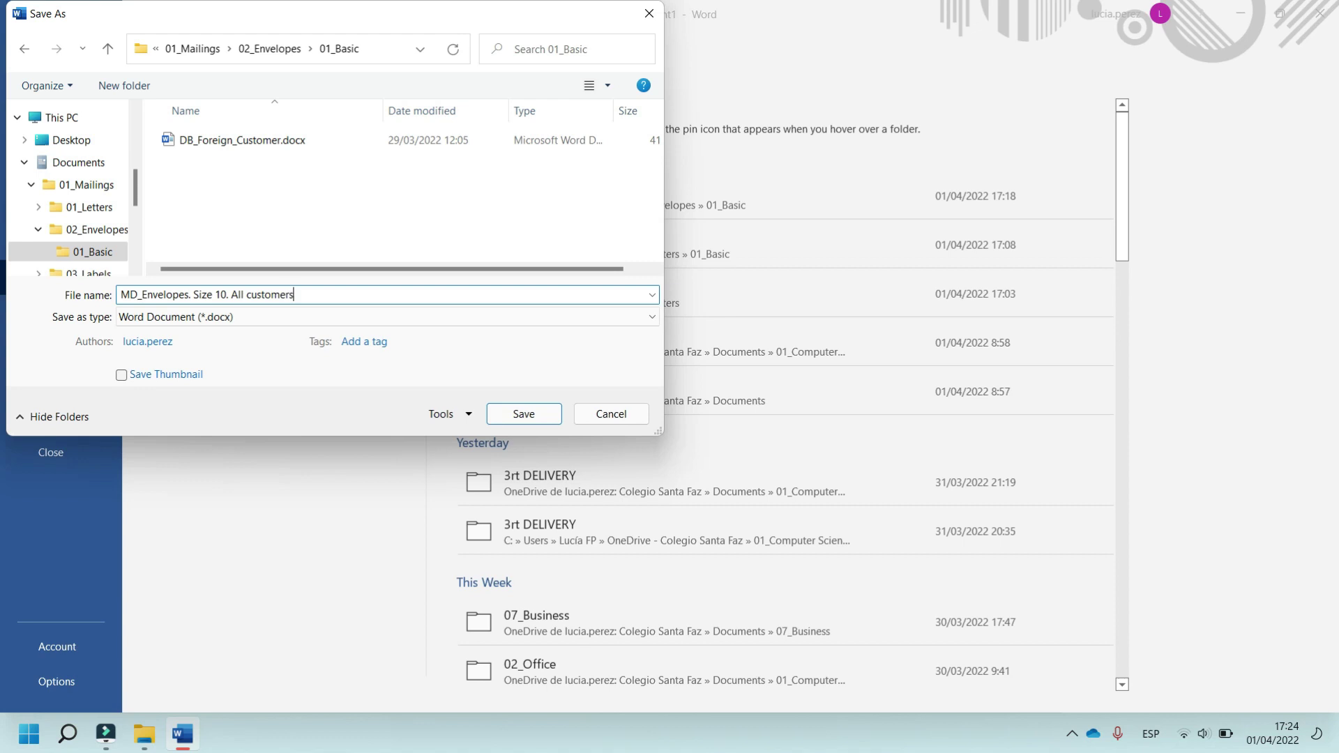
left_click(524, 419)
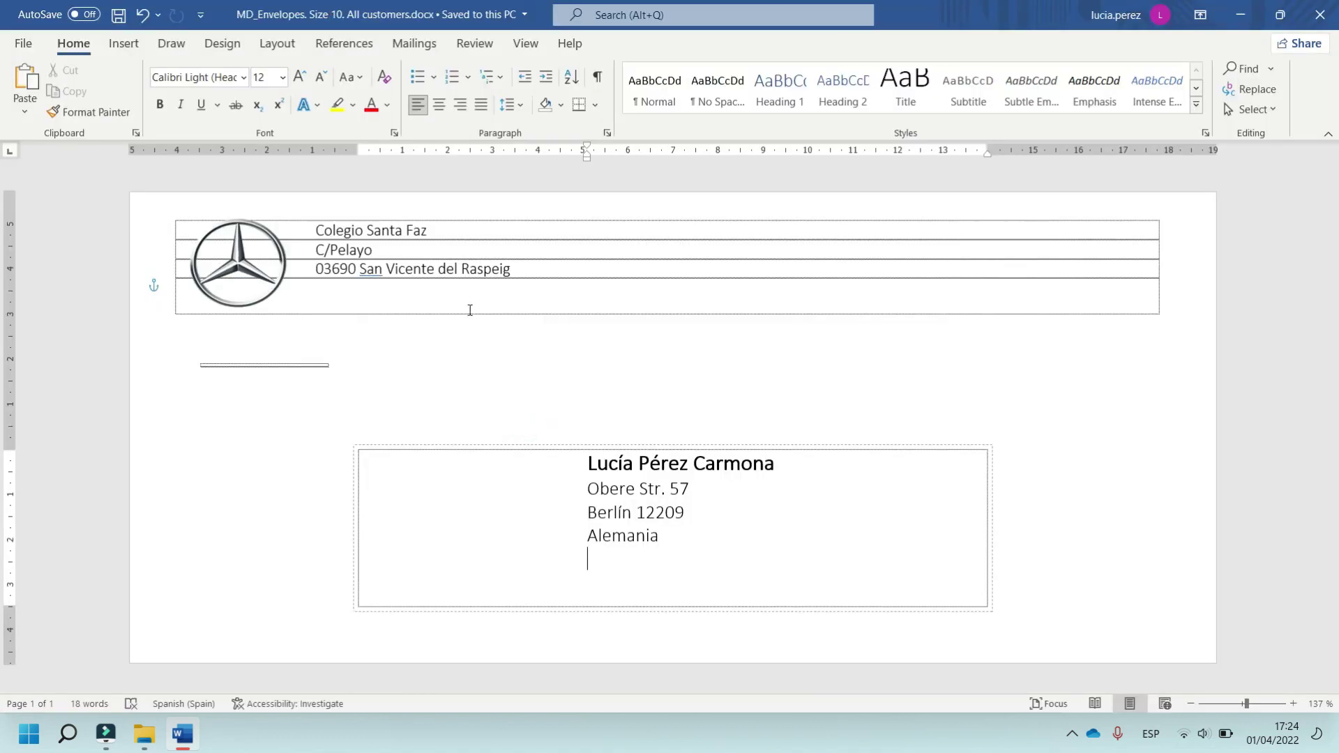
Merge all records to individual documents, creating Envelopes1 with one envelope per customer
left_click(411, 41)
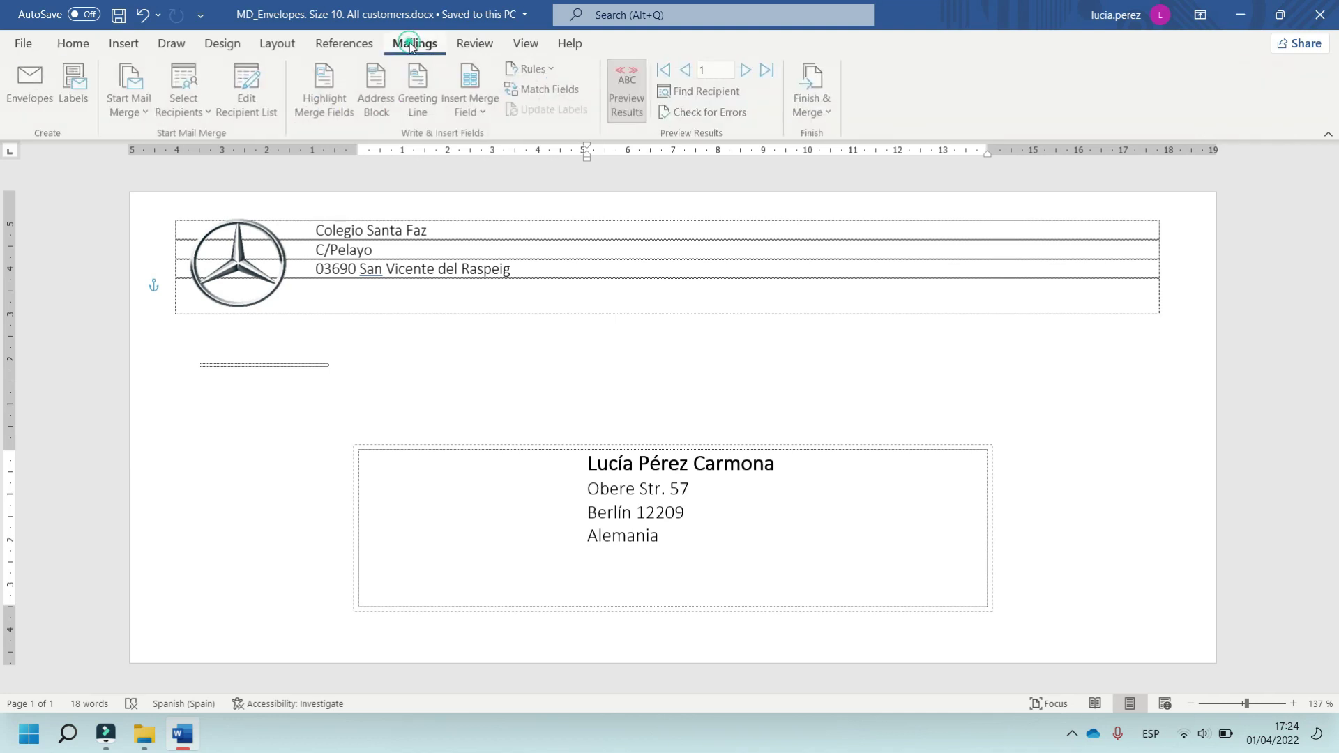
left_click(830, 115)
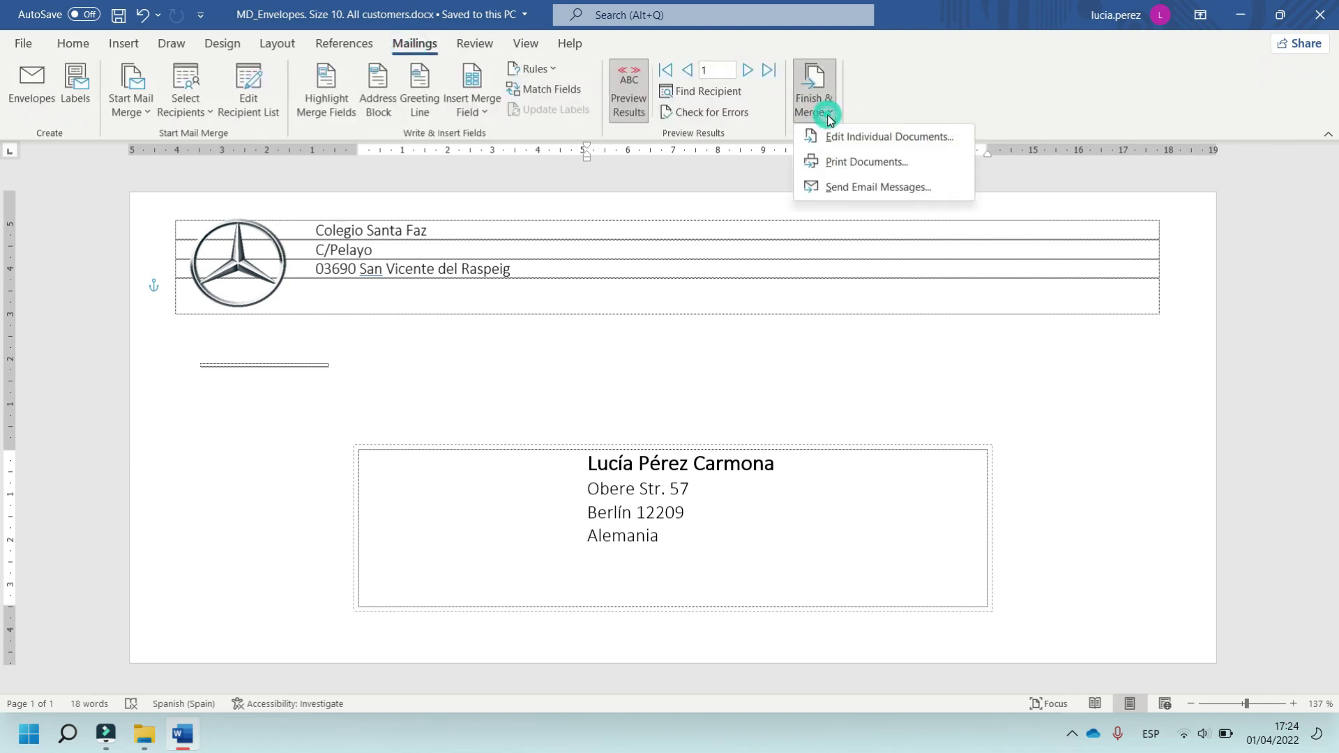
left_click(865, 142)
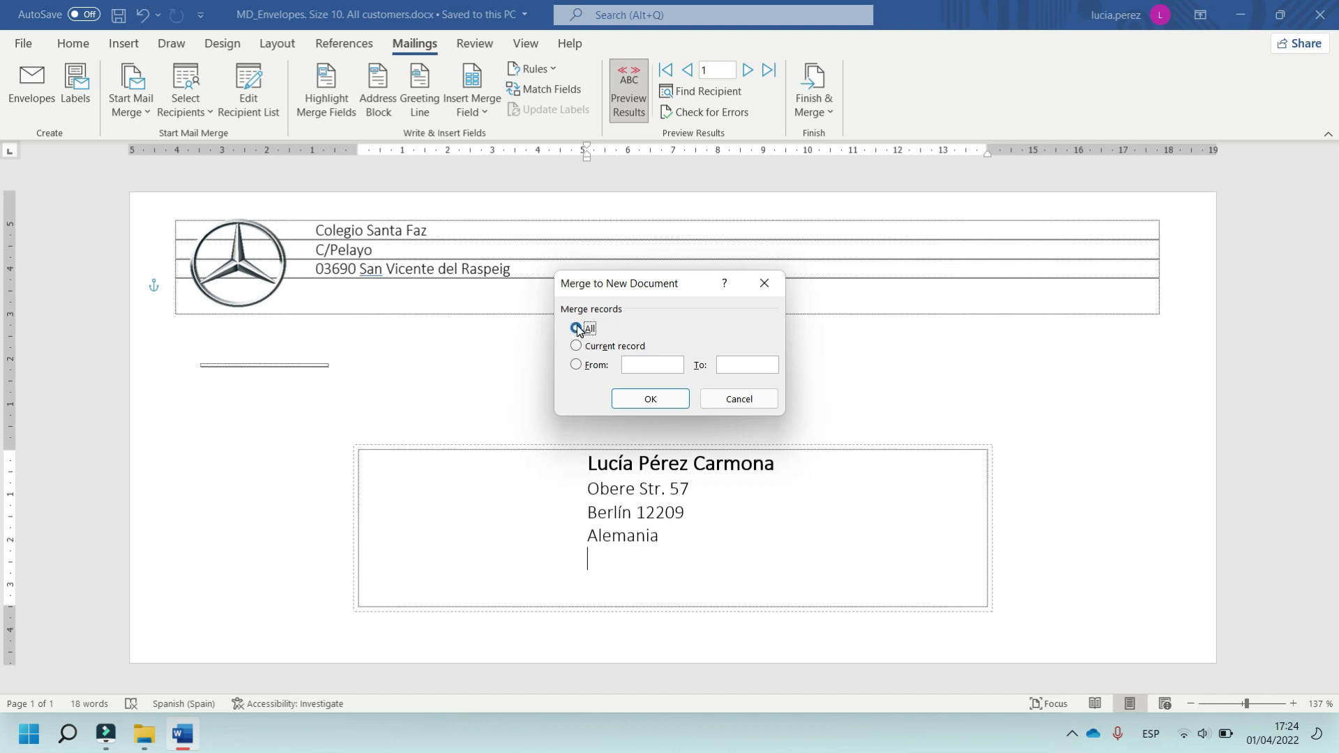
left_click(661, 399)
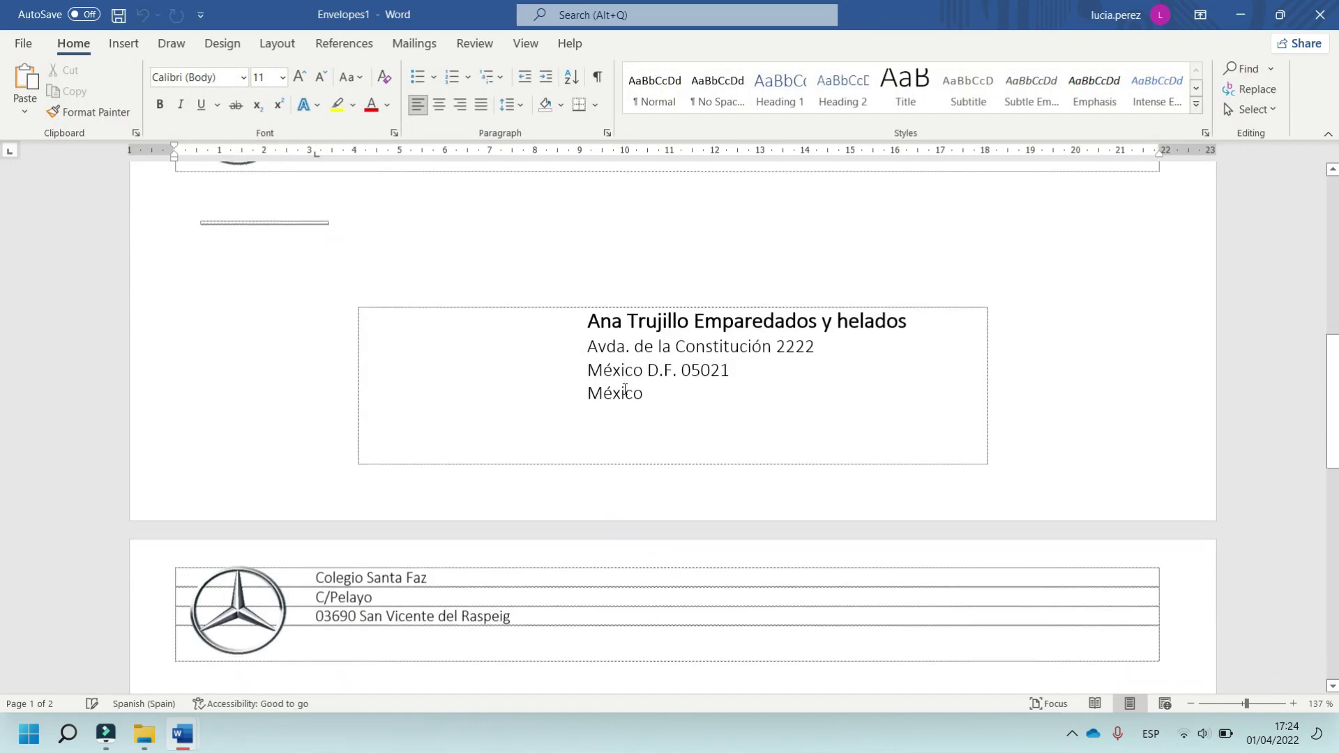
scroll(620, 419, "down", 5)
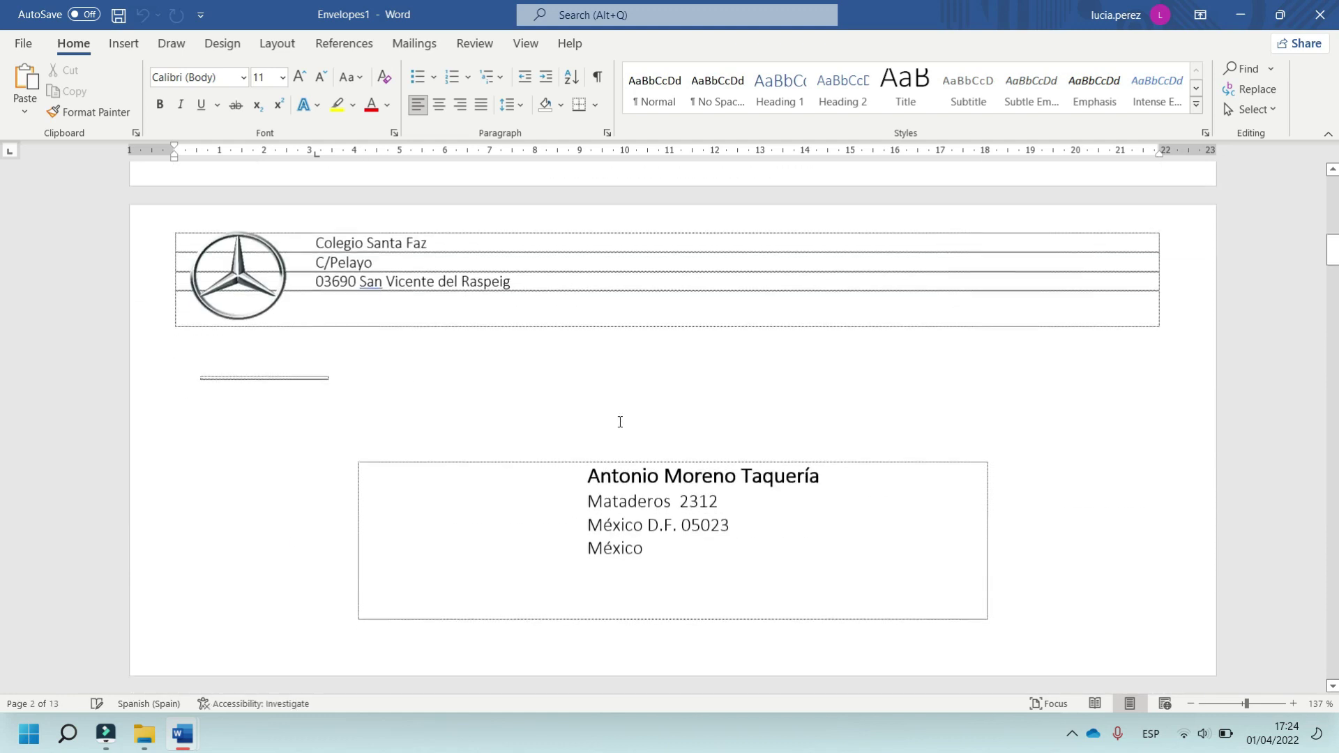
scroll(620, 422, "down", 9)
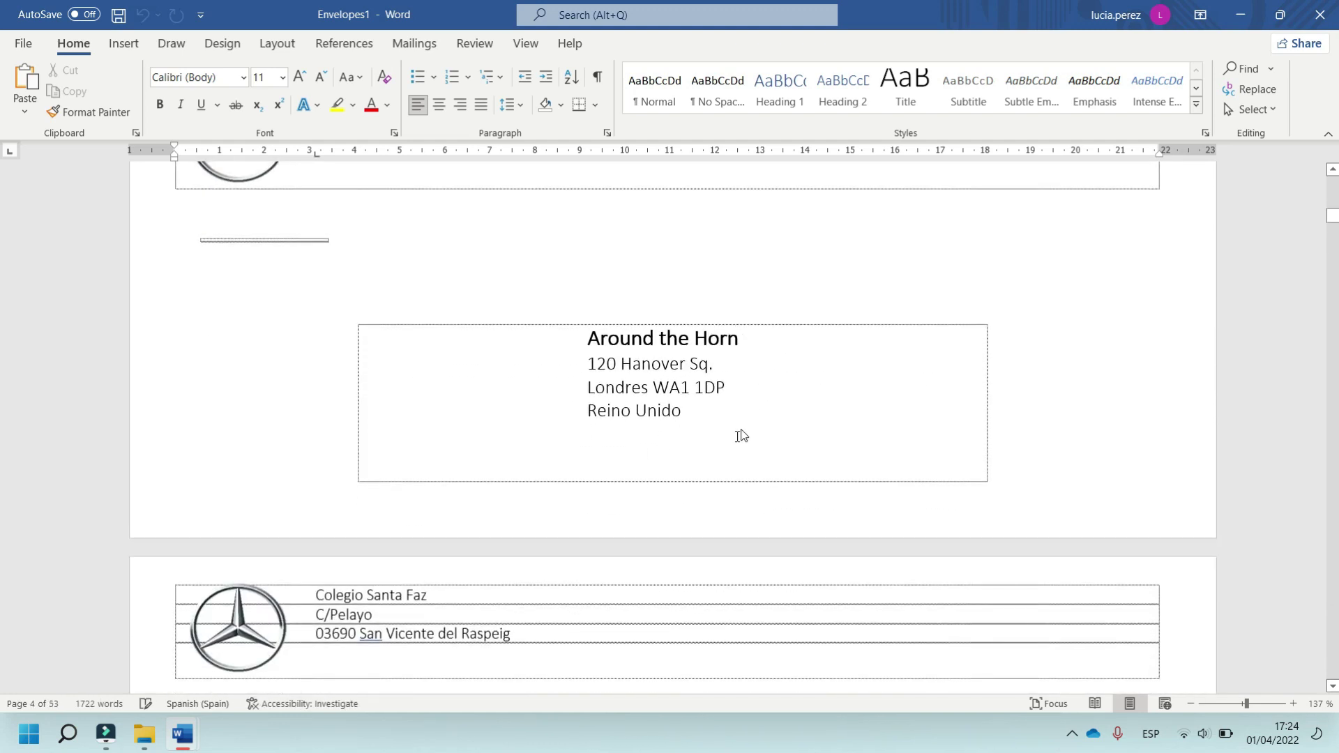
scroll(742, 436, "down", 3)
scroll(649, 481, "up", 6)
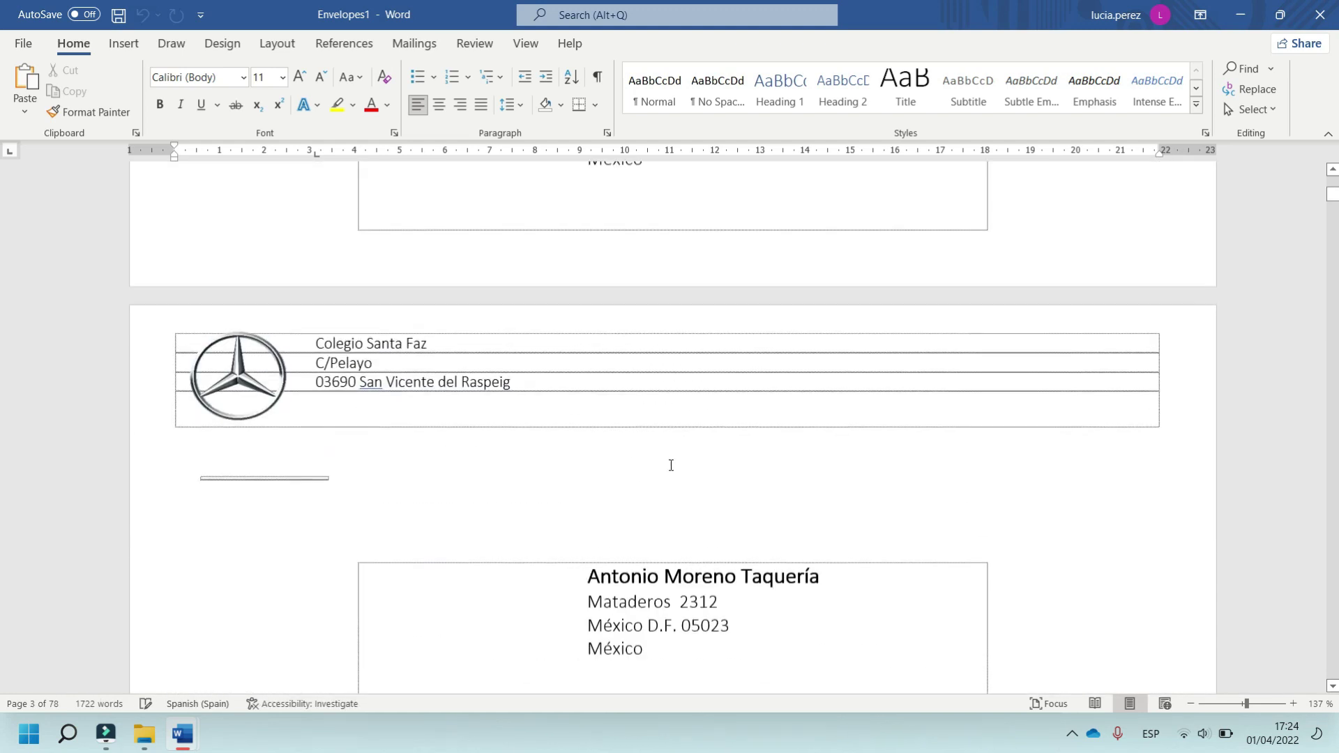
scroll(671, 466, "up", 4)
scroll(440, 323, "up", 1)
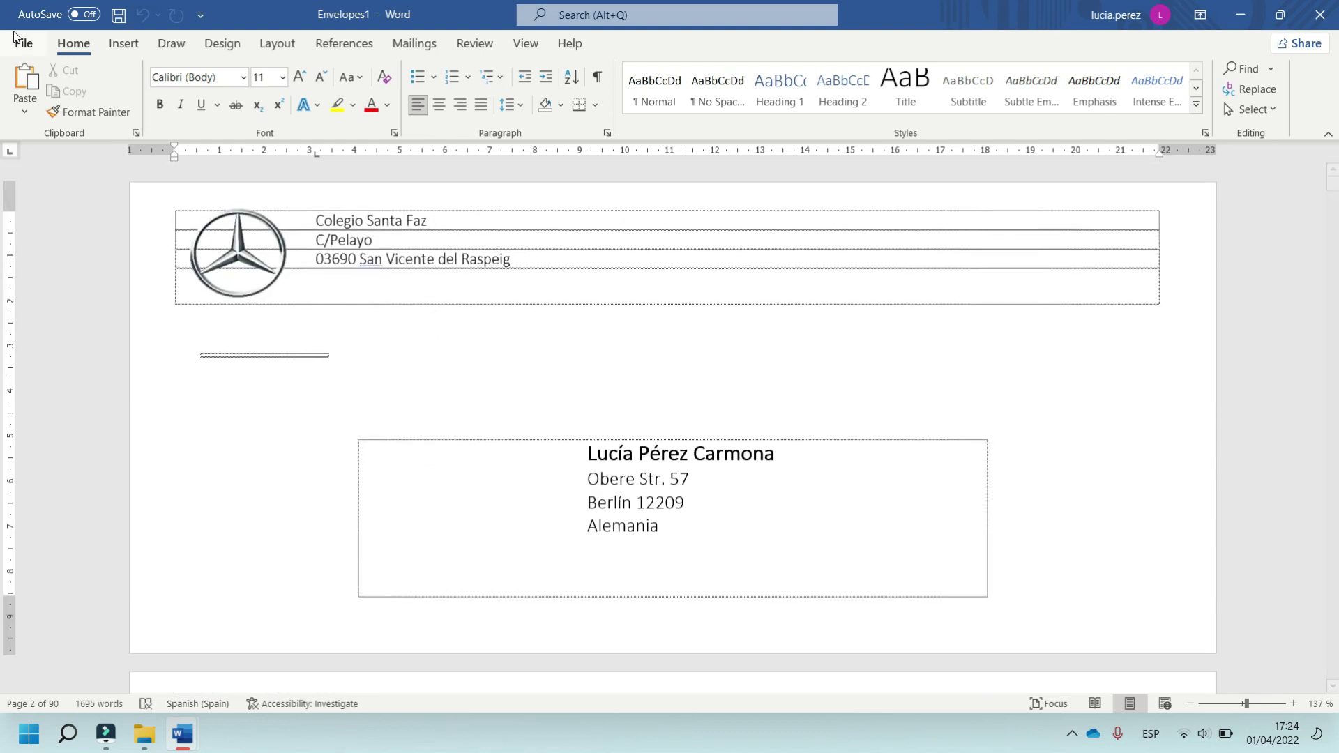
Save the merged envelopes in 01_Basic as 'MED_Envelopes. Size 10. All customers'
left_click(35, 49)
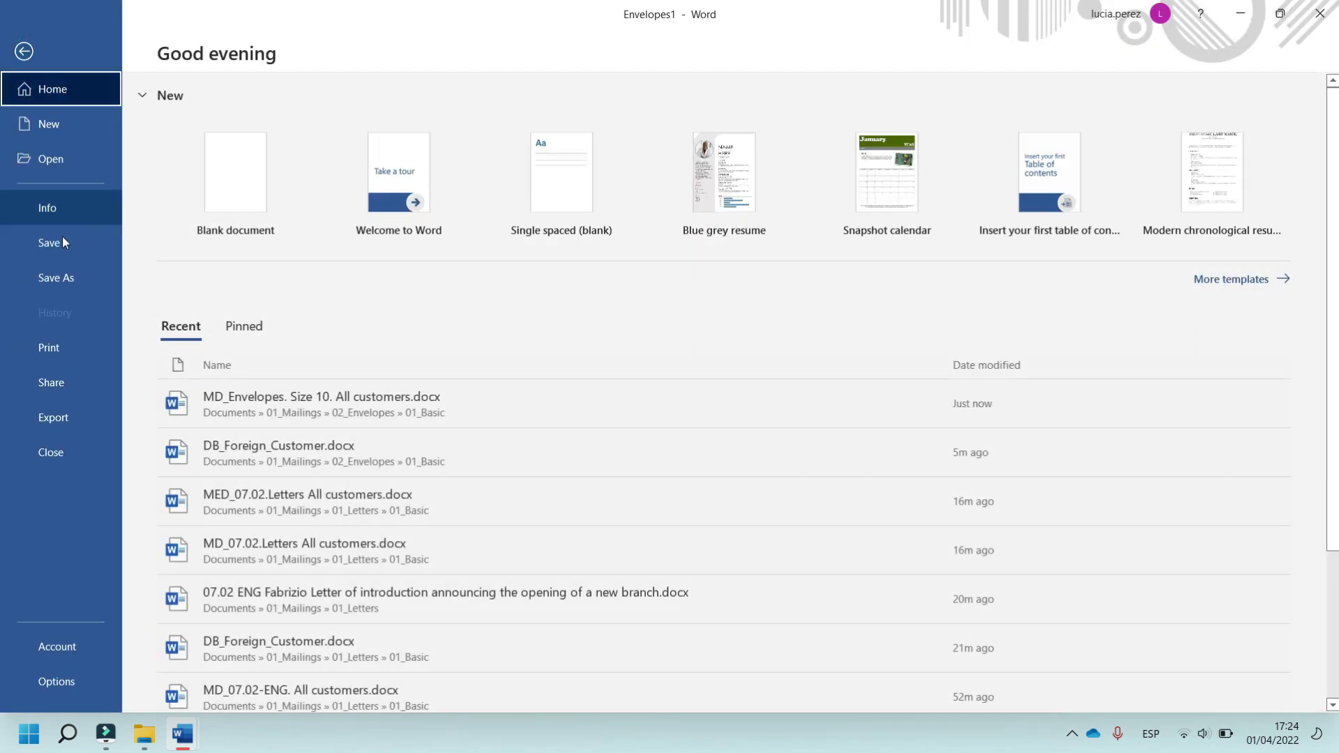
left_click(57, 278)
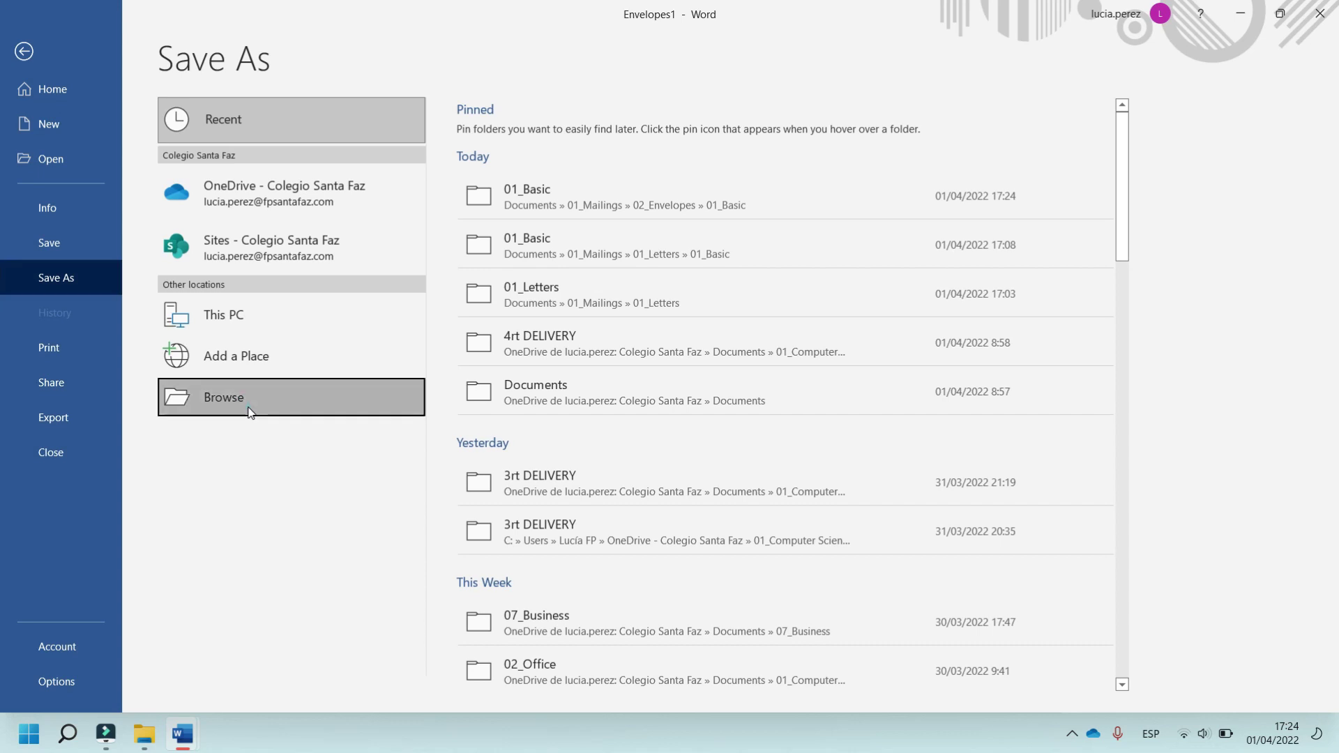
left_click(230, 401)
double_click(209, 141)
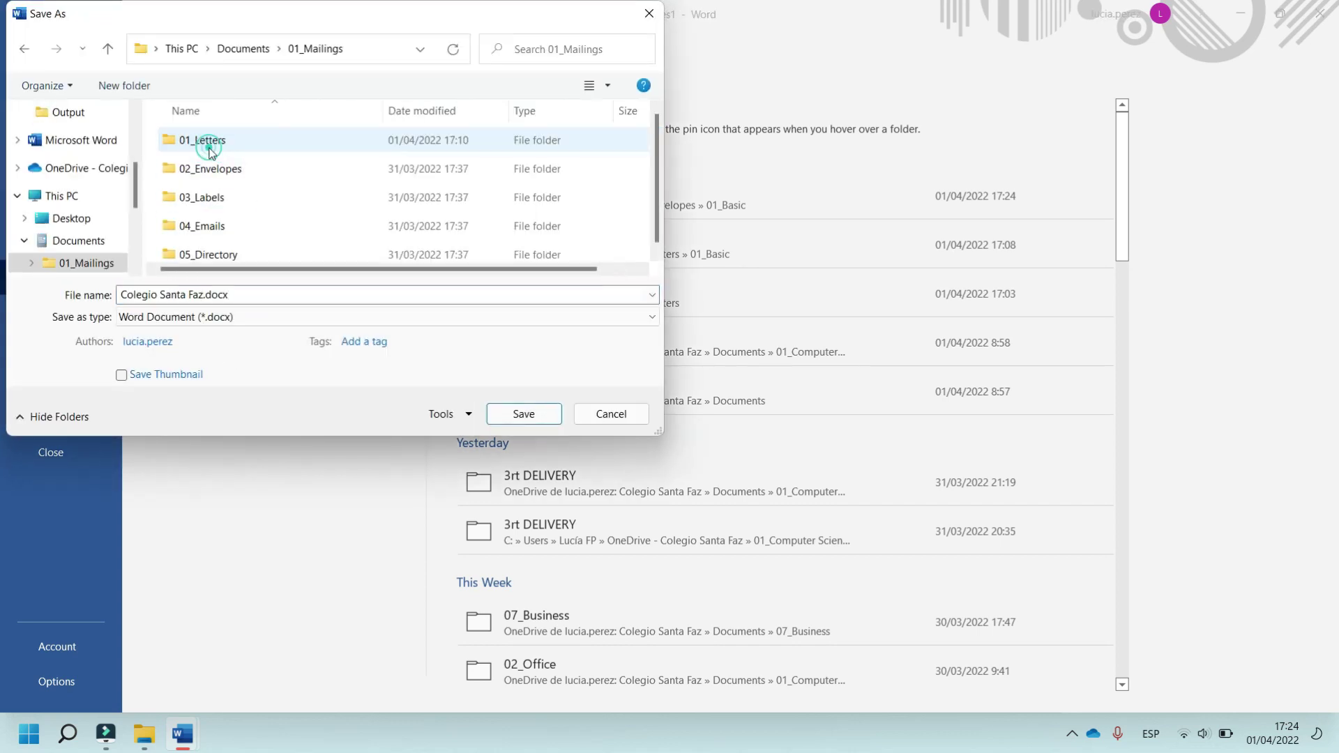
left_click(218, 165)
double_click(219, 166)
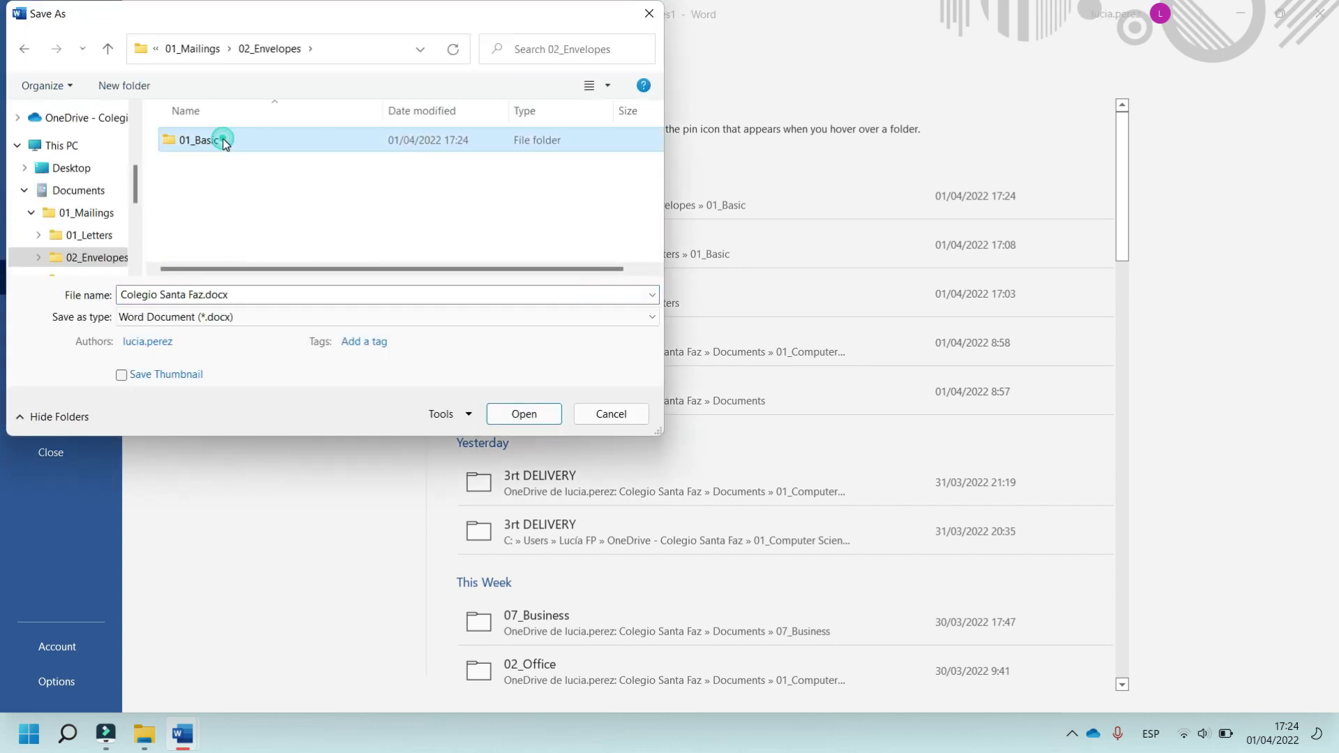
double_click(220, 141)
left_click(265, 169)
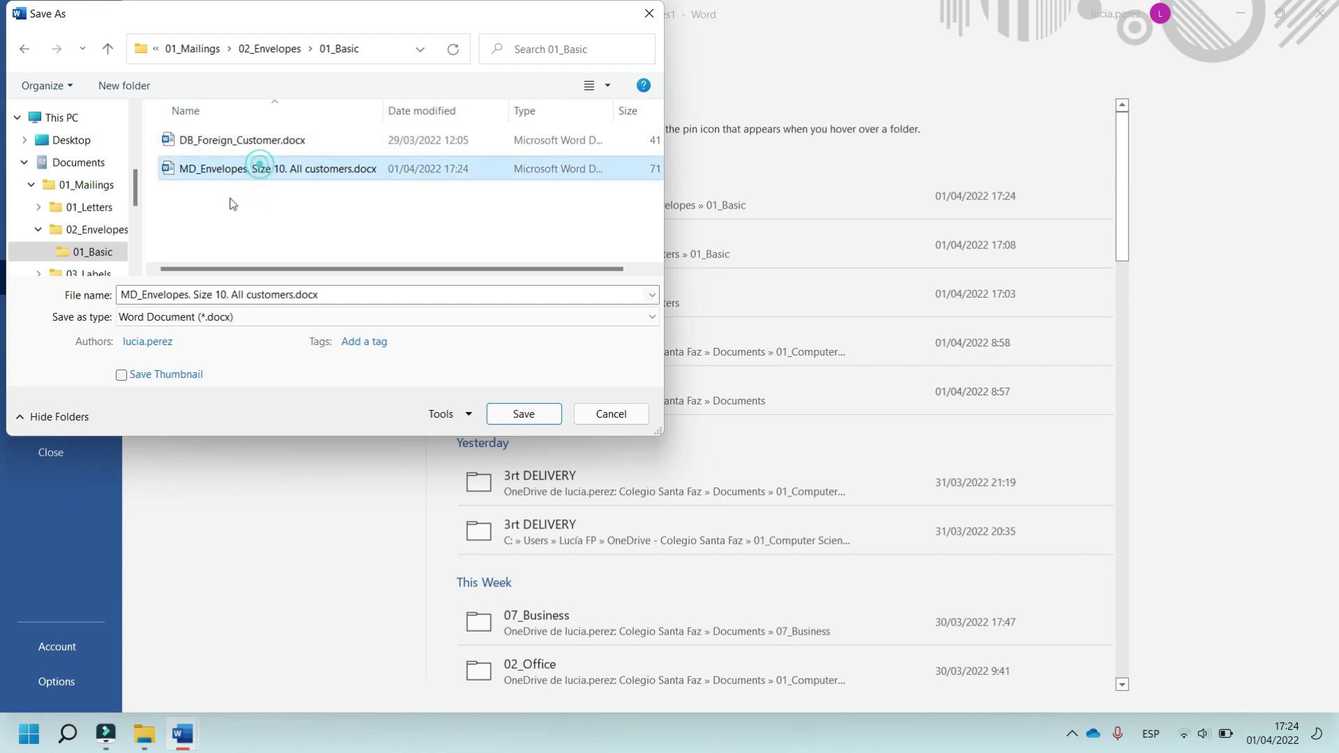
left_click(136, 295)
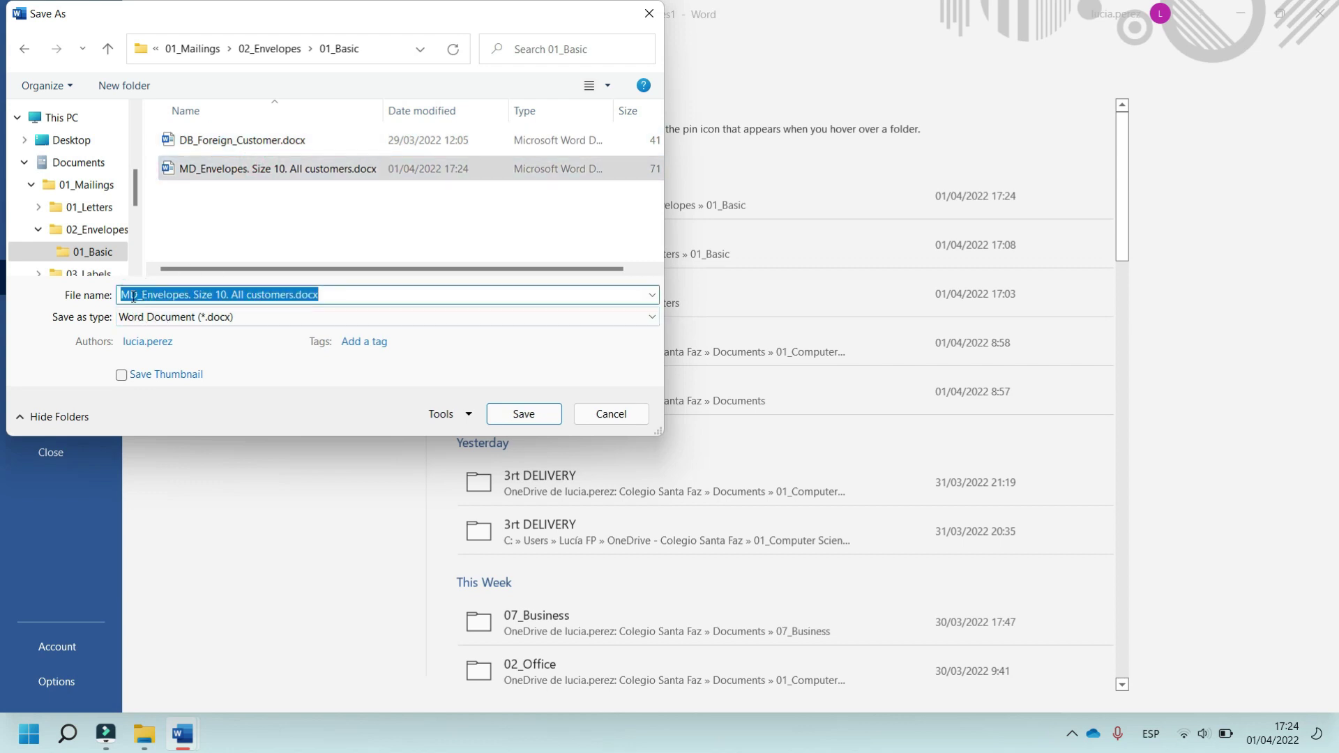
left_click(131, 295)
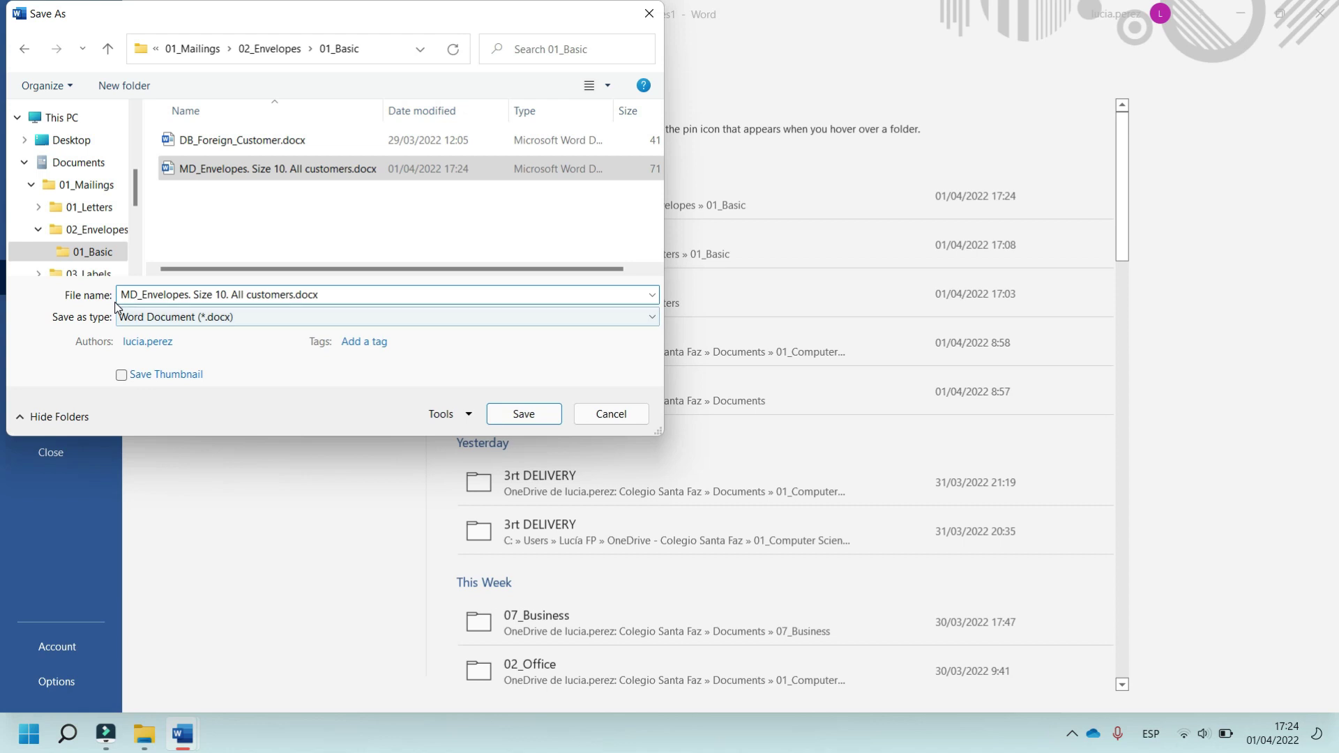
type("E")
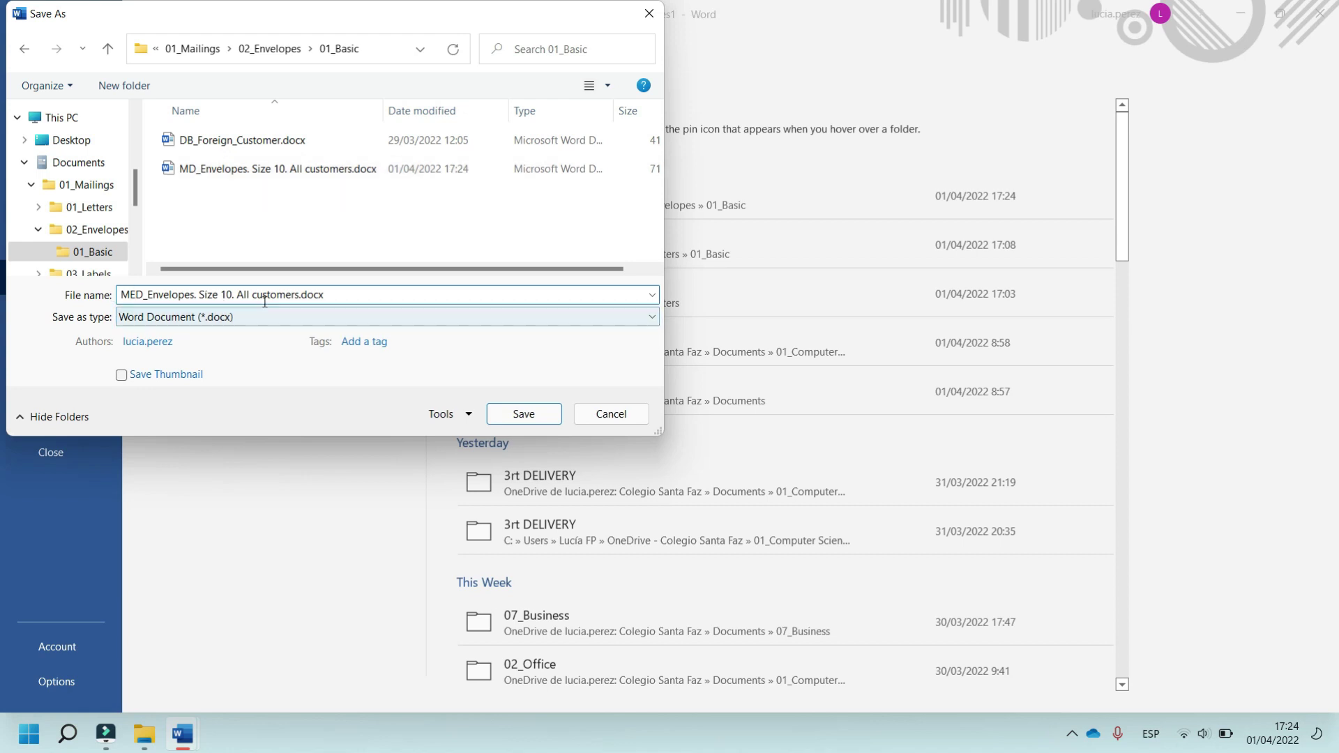
left_click(528, 418)
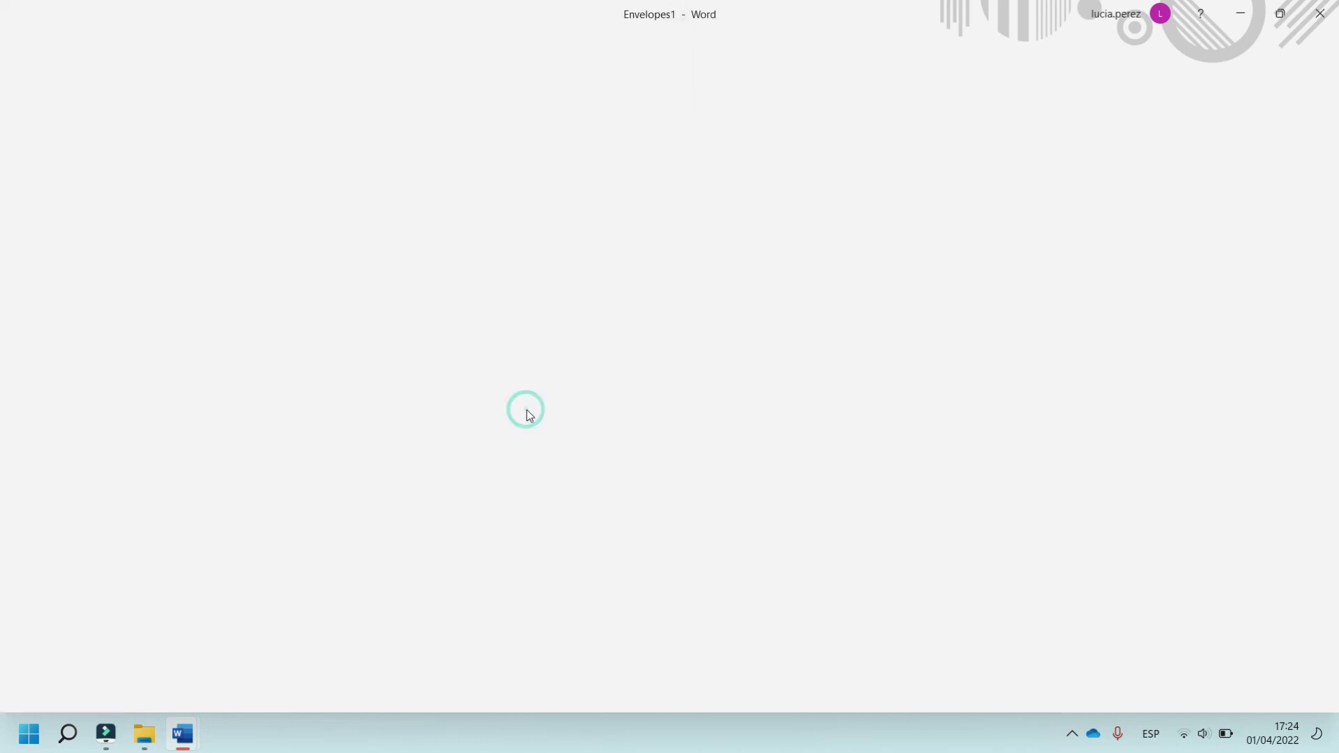
scroll(713, 411, "down", 20)
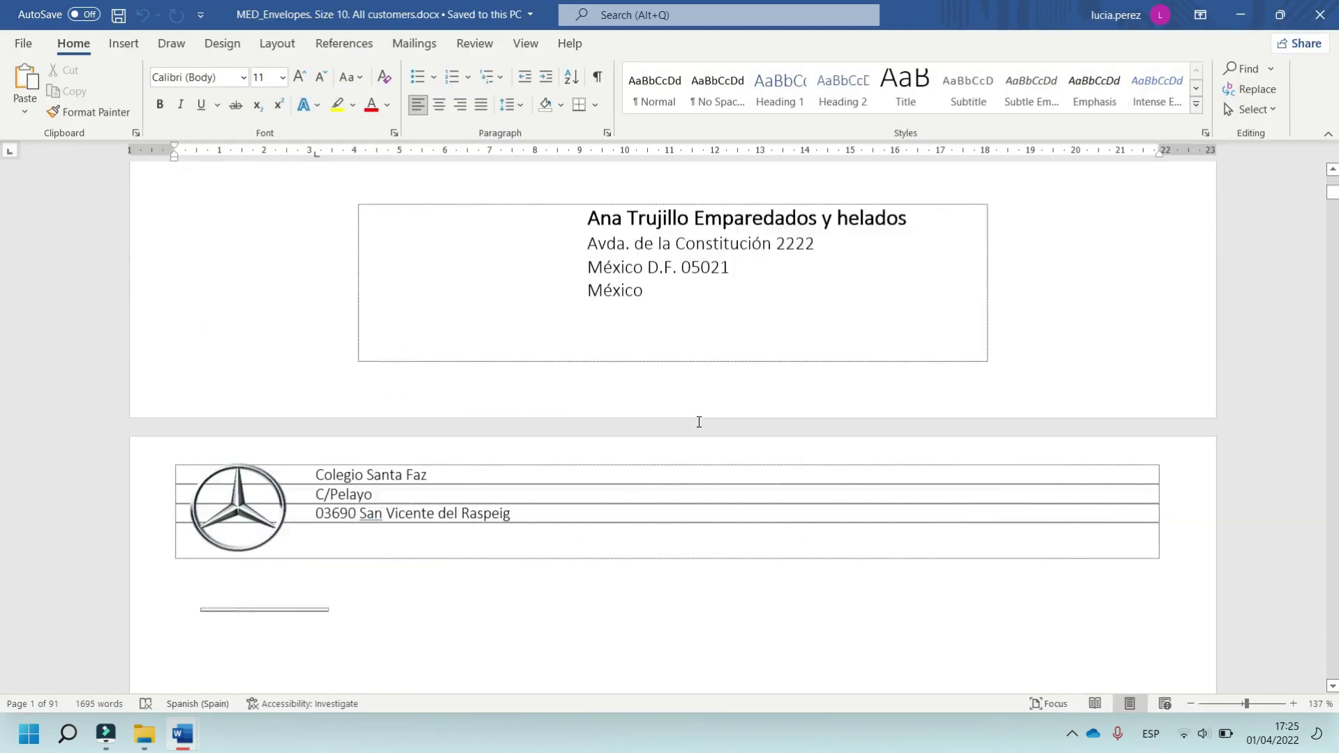
scroll(640, 462, "down", 20)
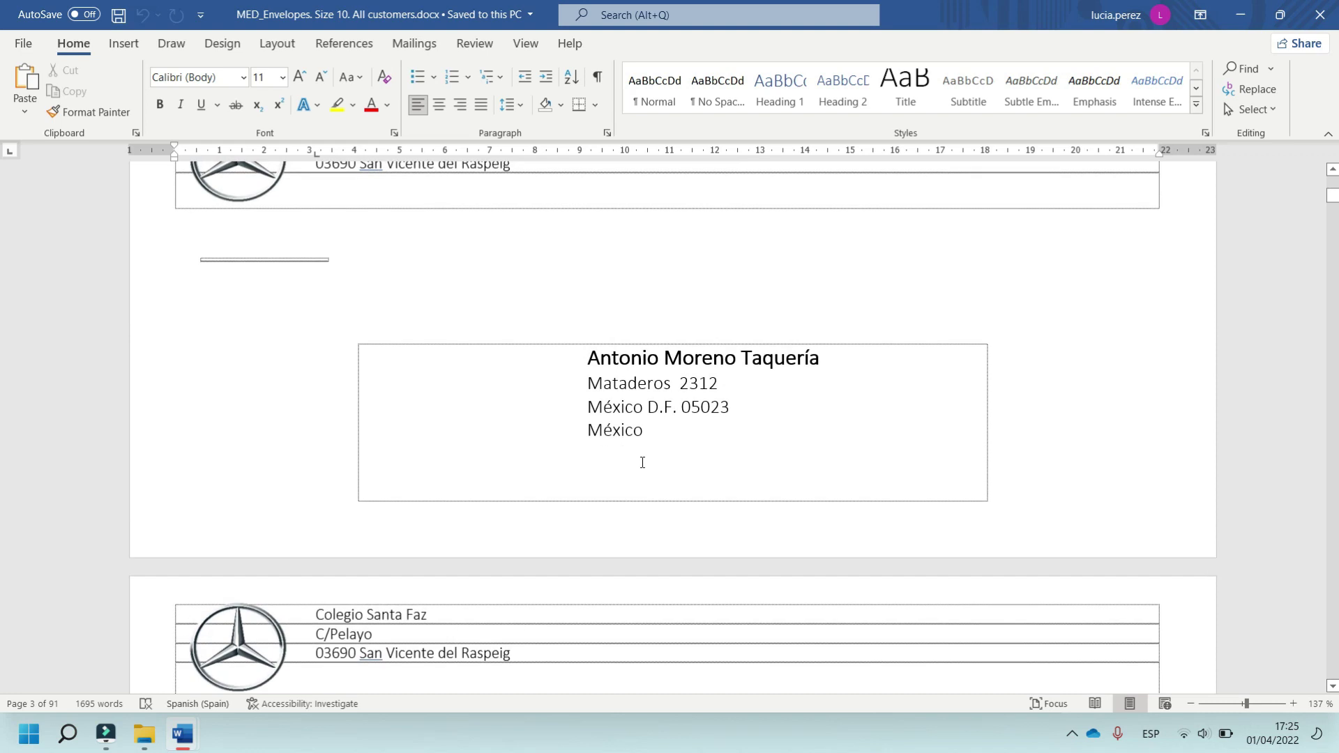
scroll(638, 459, "up", 3)
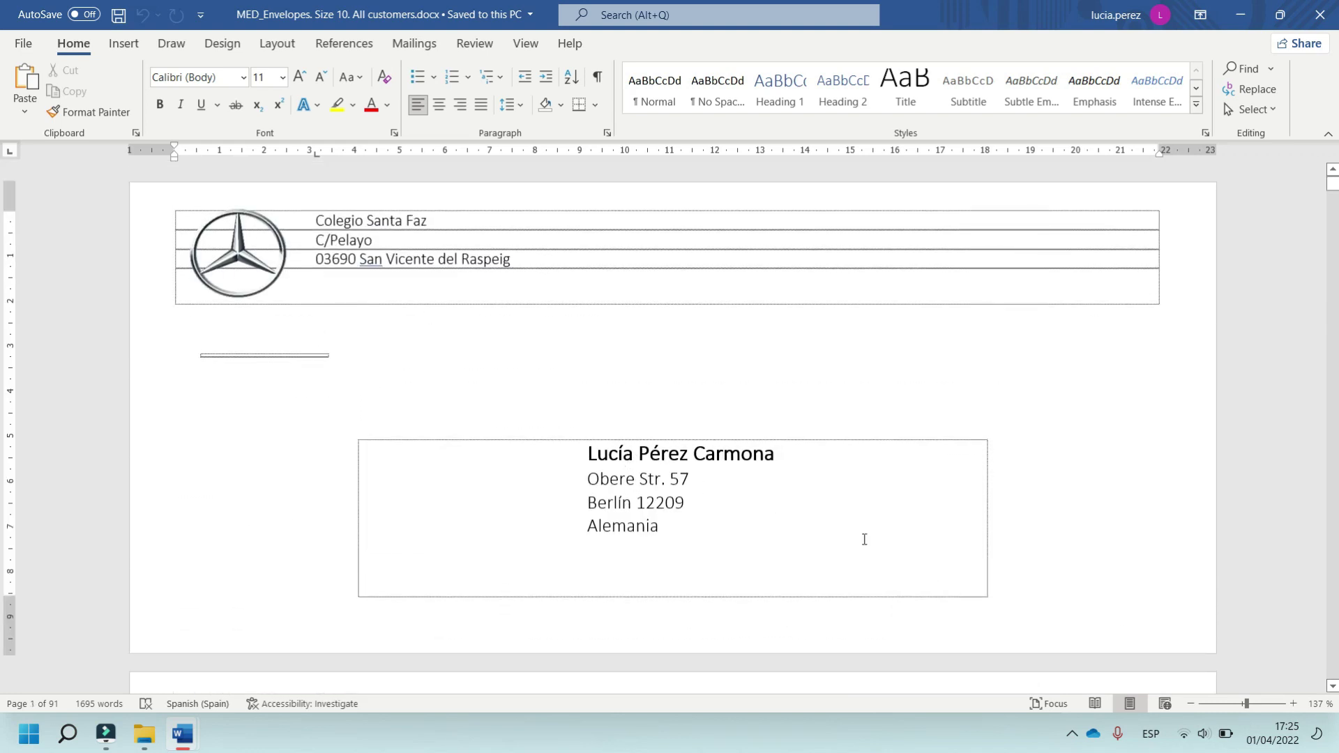
left_click(1072, 733)
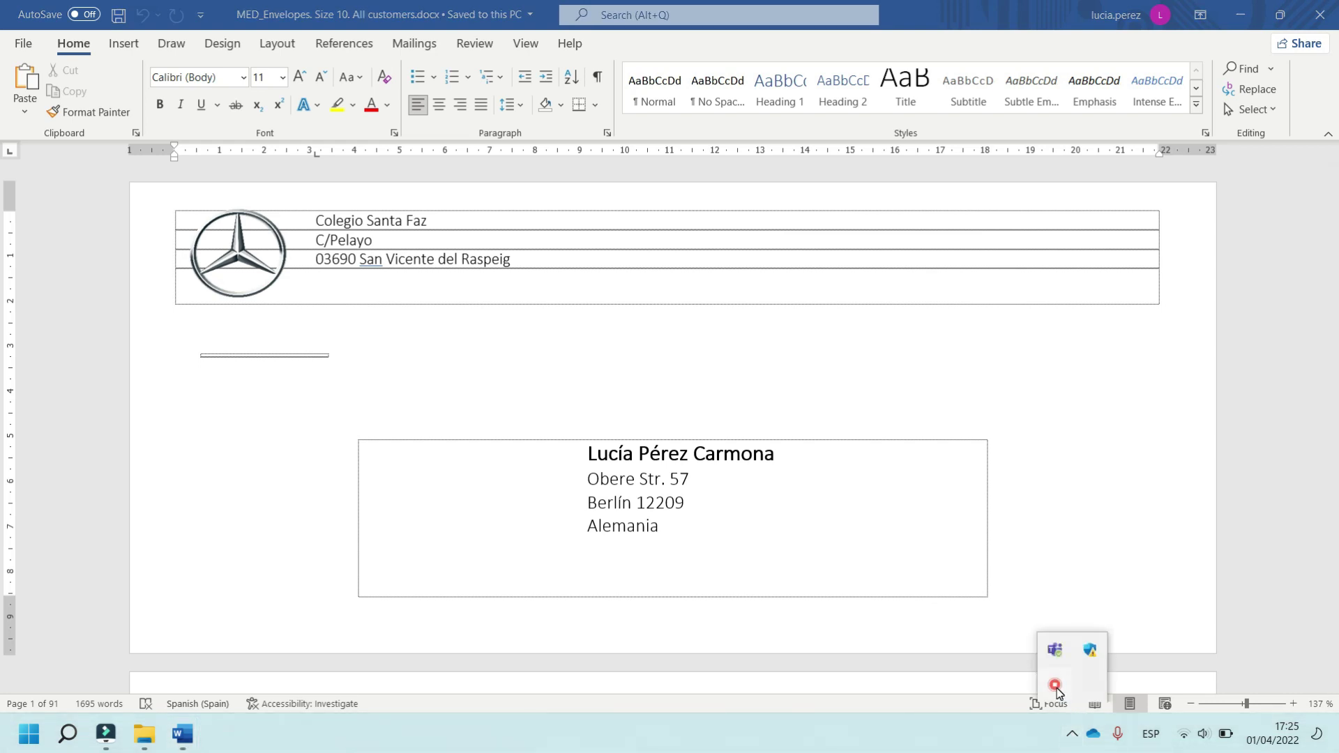